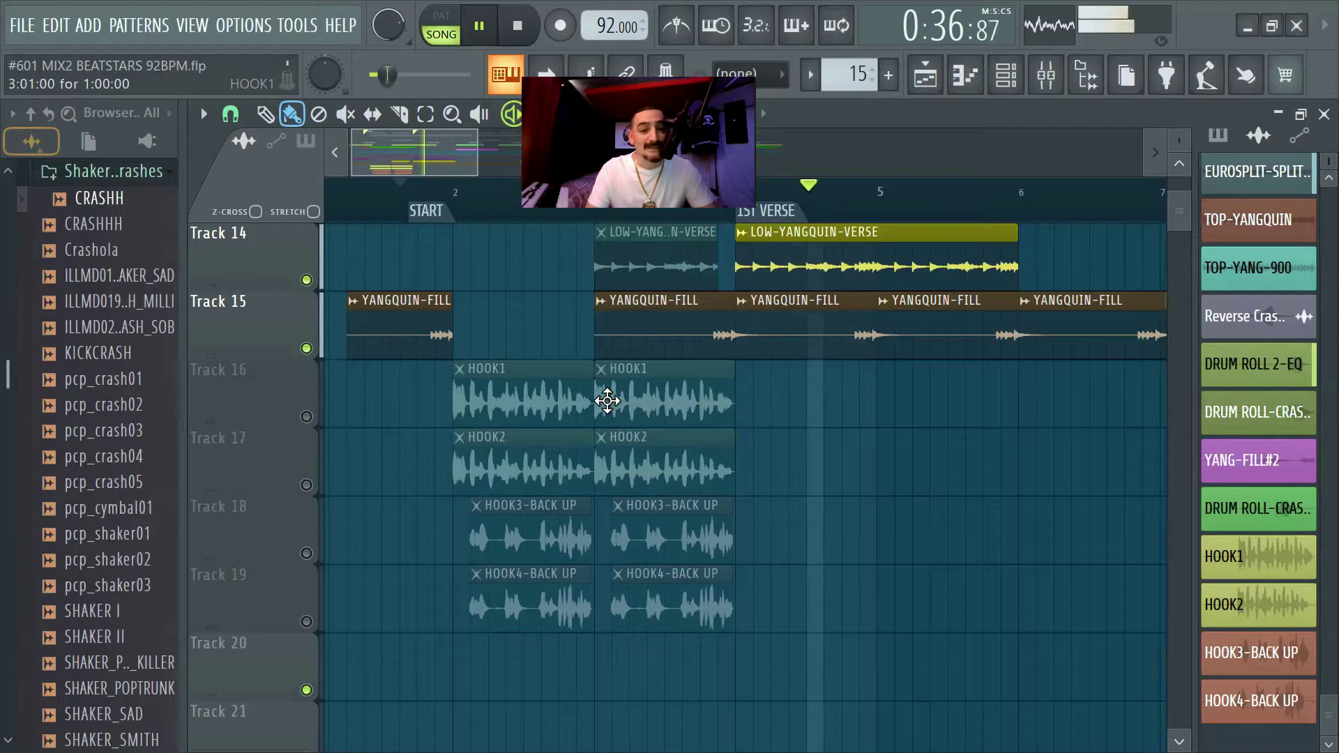
Look over the playlist tracks while the song plays and lower the master volume to 67%
scroll(603, 402, up, 2)
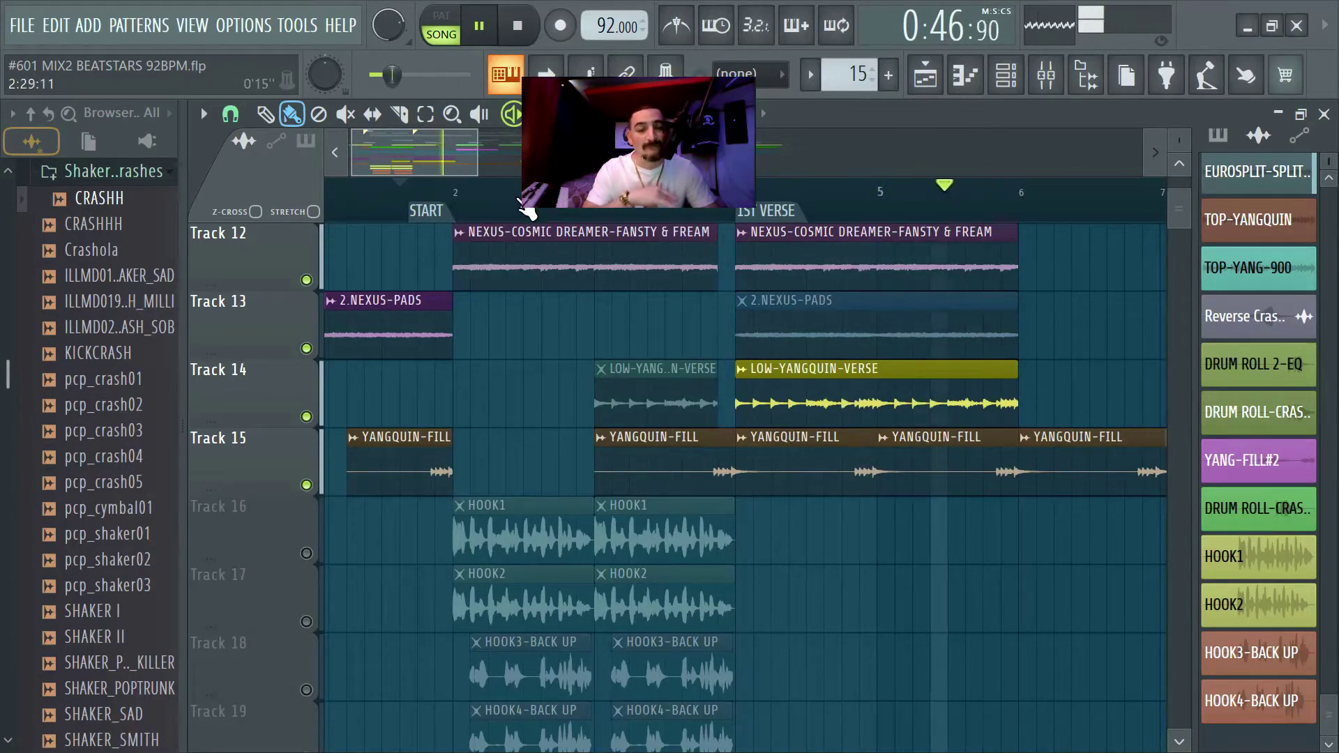
scroll(514, 433, up, 3)
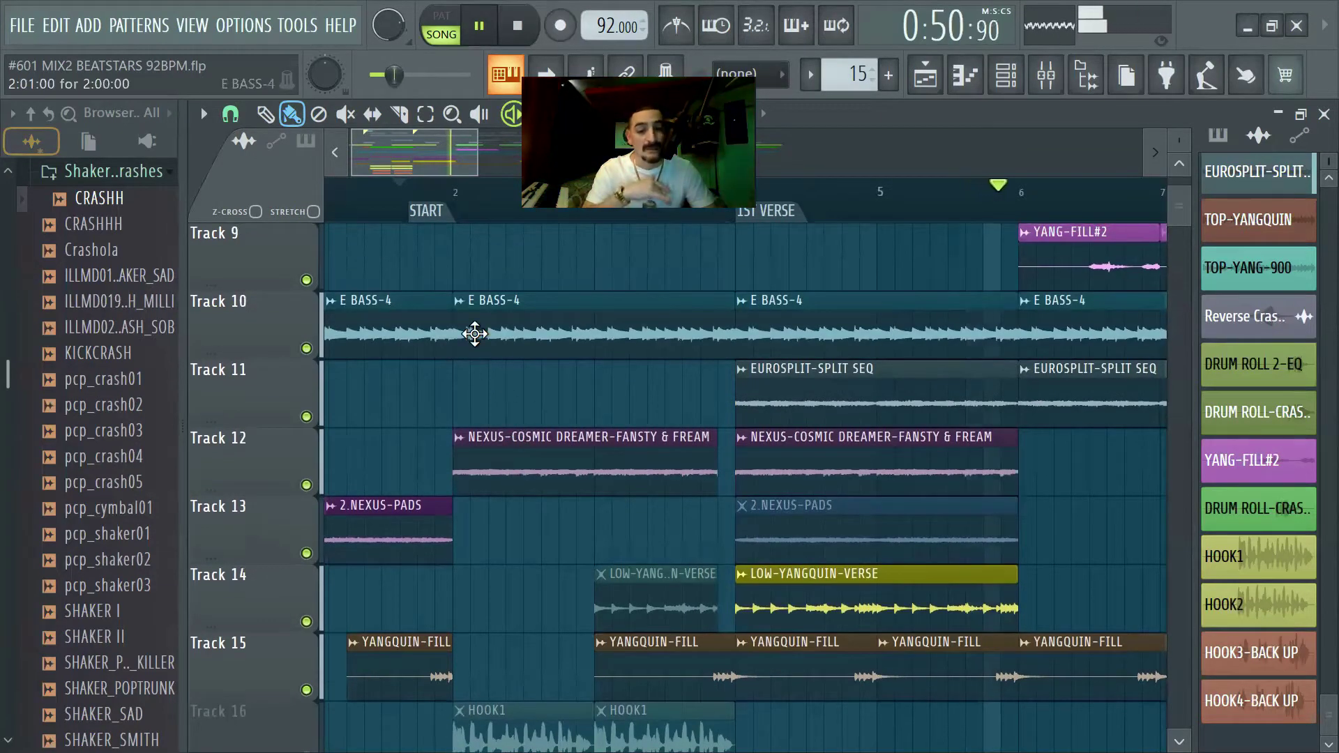
scroll(469, 220, down, 2)
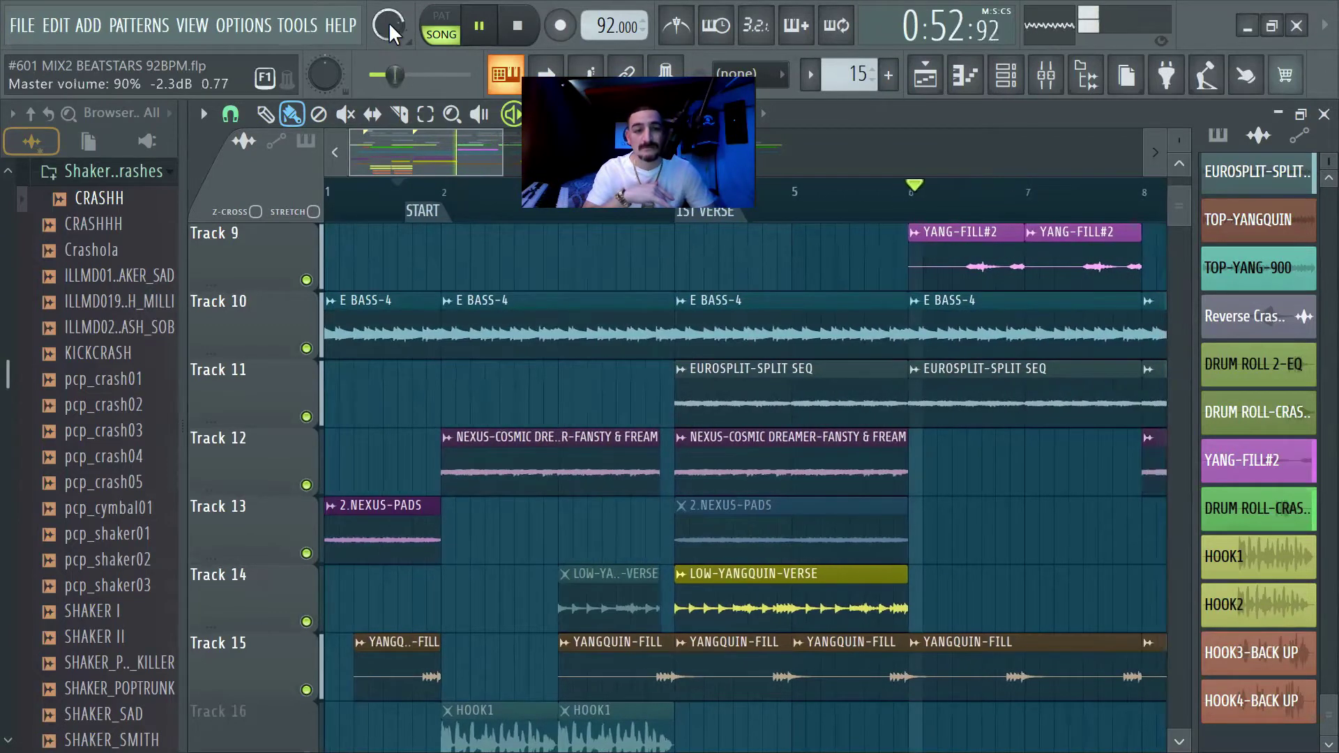
scroll(324, 75, down, 3)
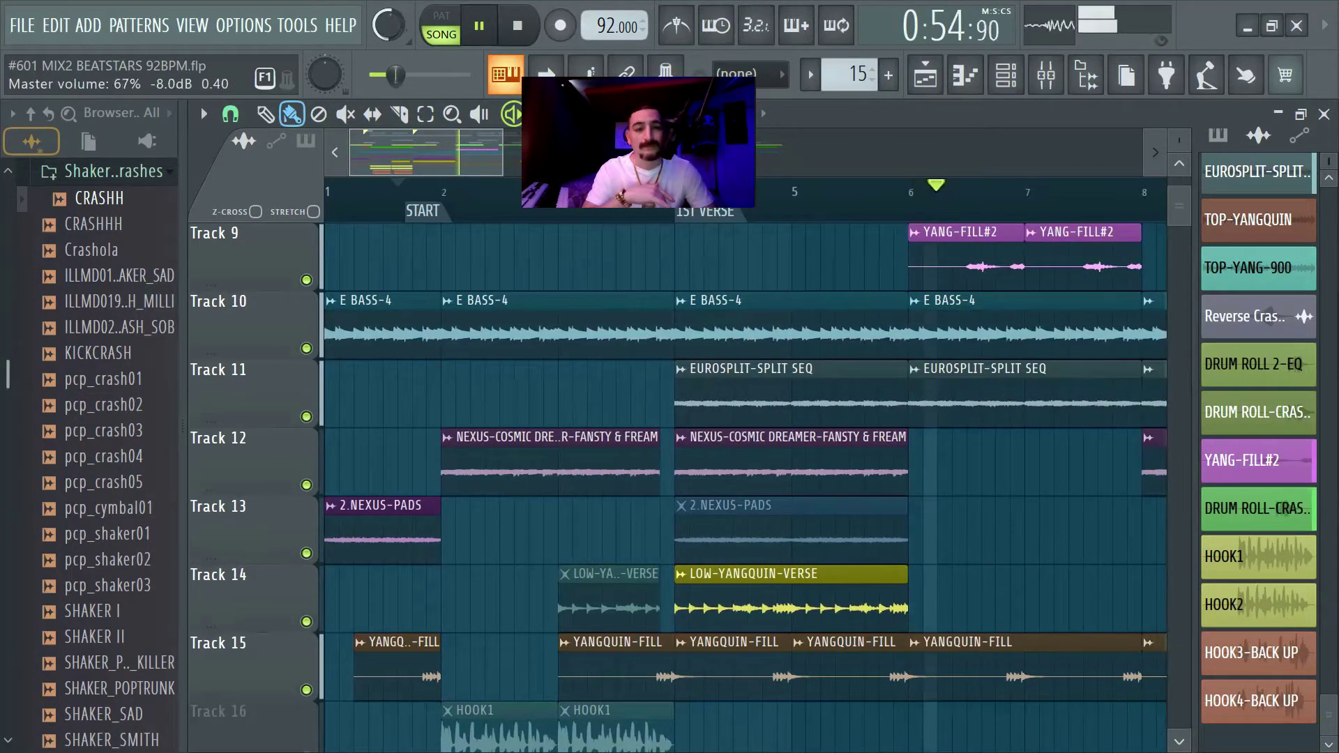
Mute Track 3 with the DRUMS clips and Track 2 with the TAMB clips in the playlist
scroll(491, 523, up, 5)
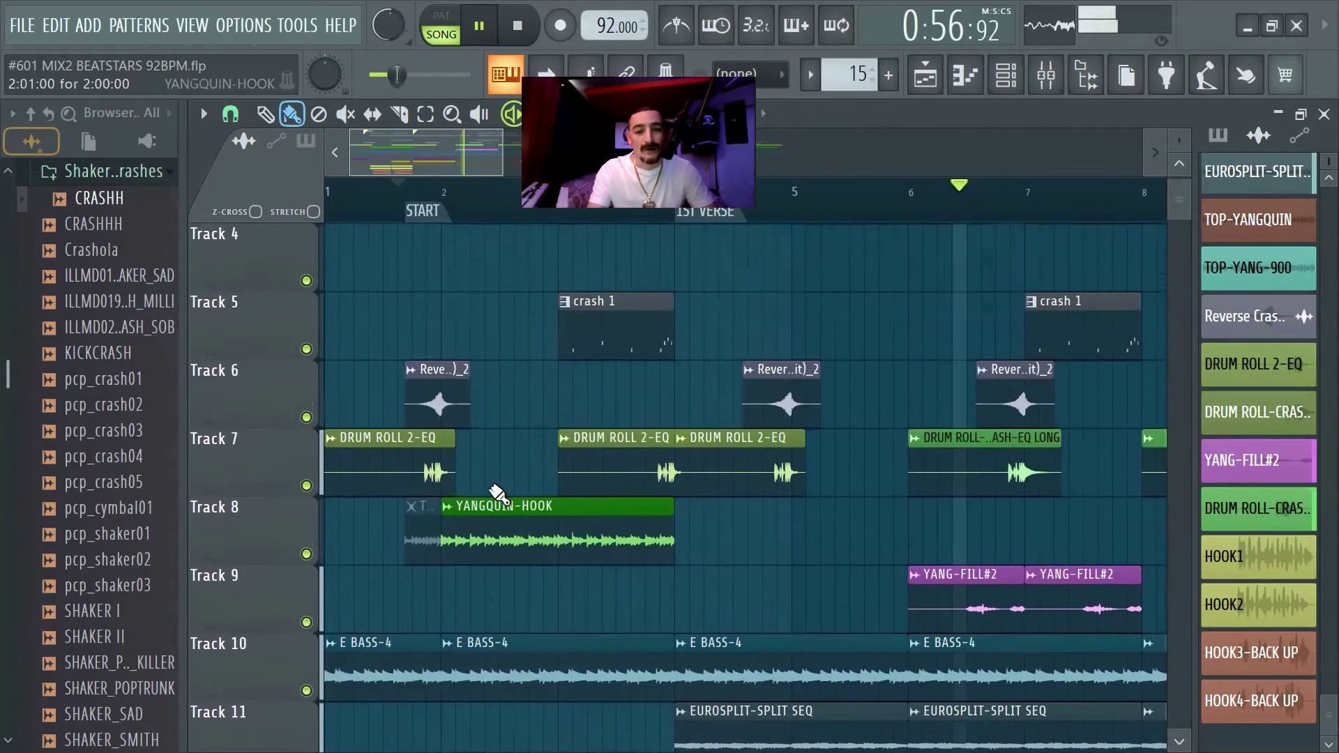
scroll(491, 489, up, 3)
click(306, 416)
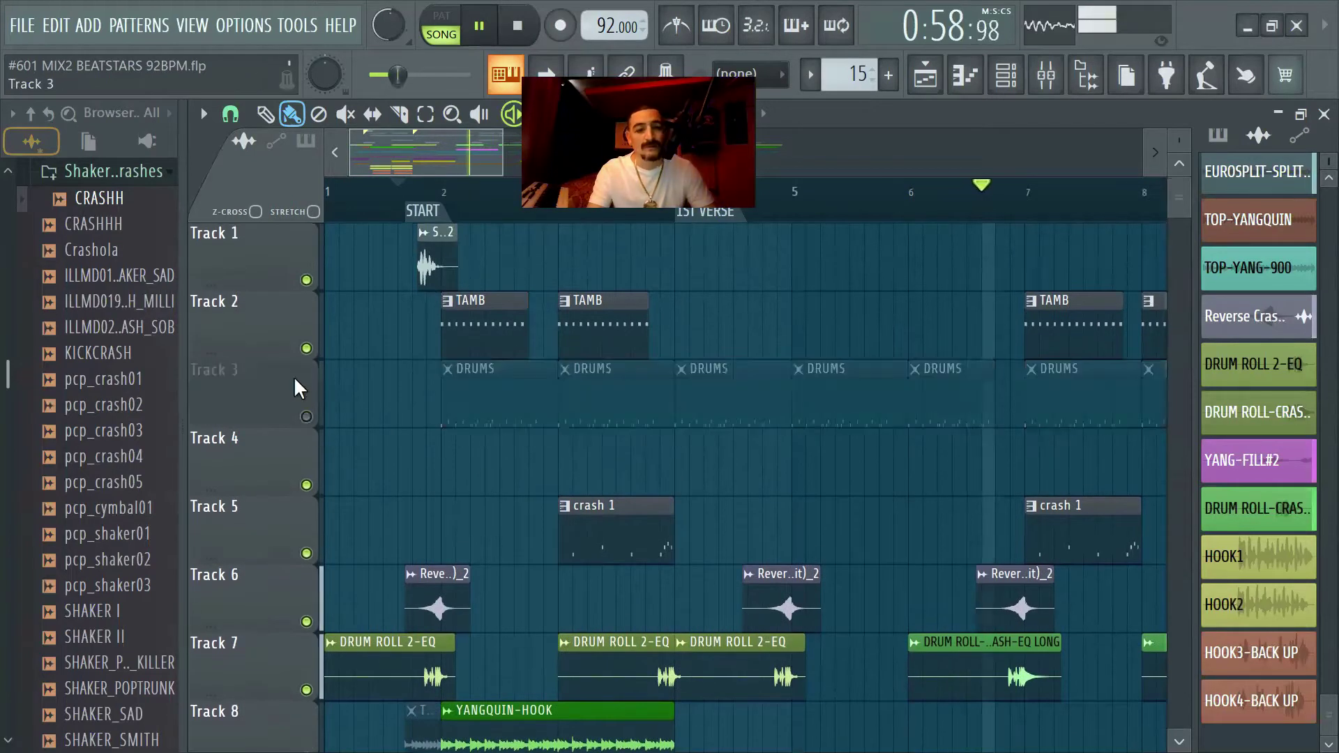
click(306, 348)
Lower the master volume to 49% and look over the remaining melody, bass and hook tracks
scroll(374, 418, down, 2)
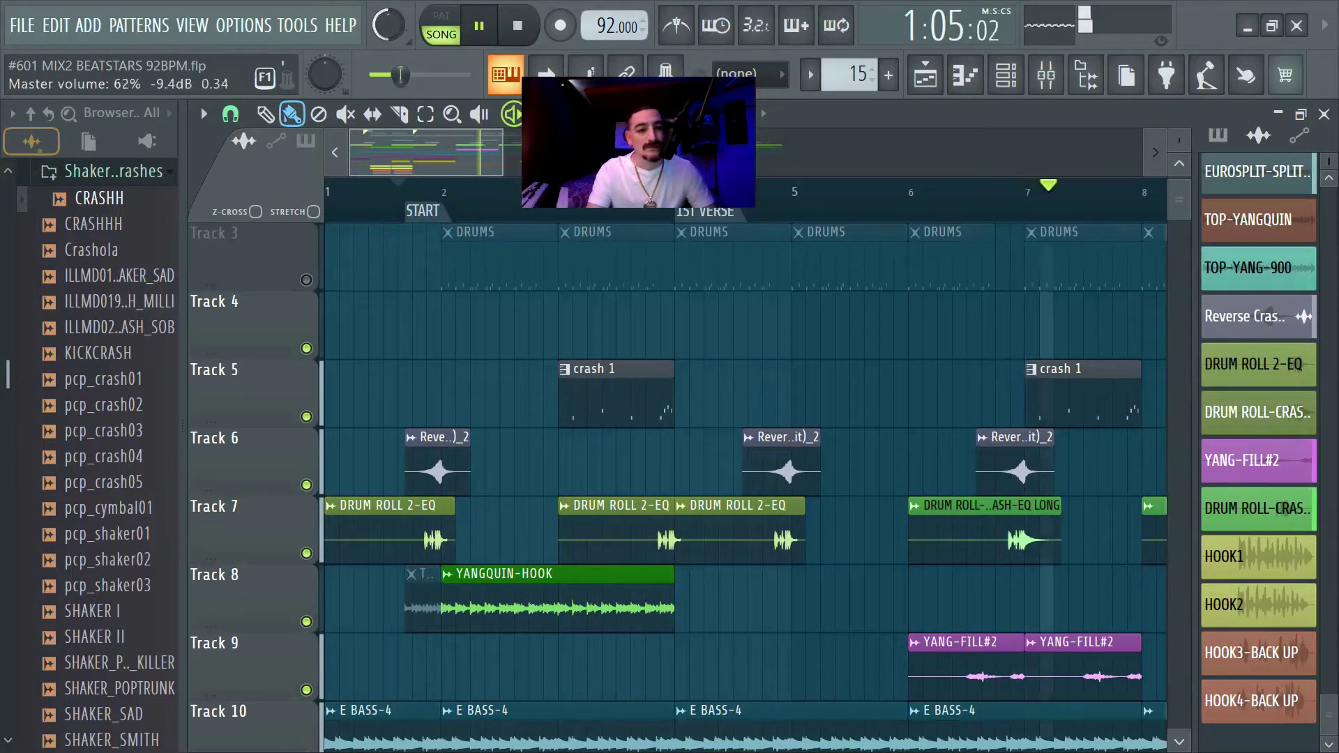
scroll(400, 75, down, 1)
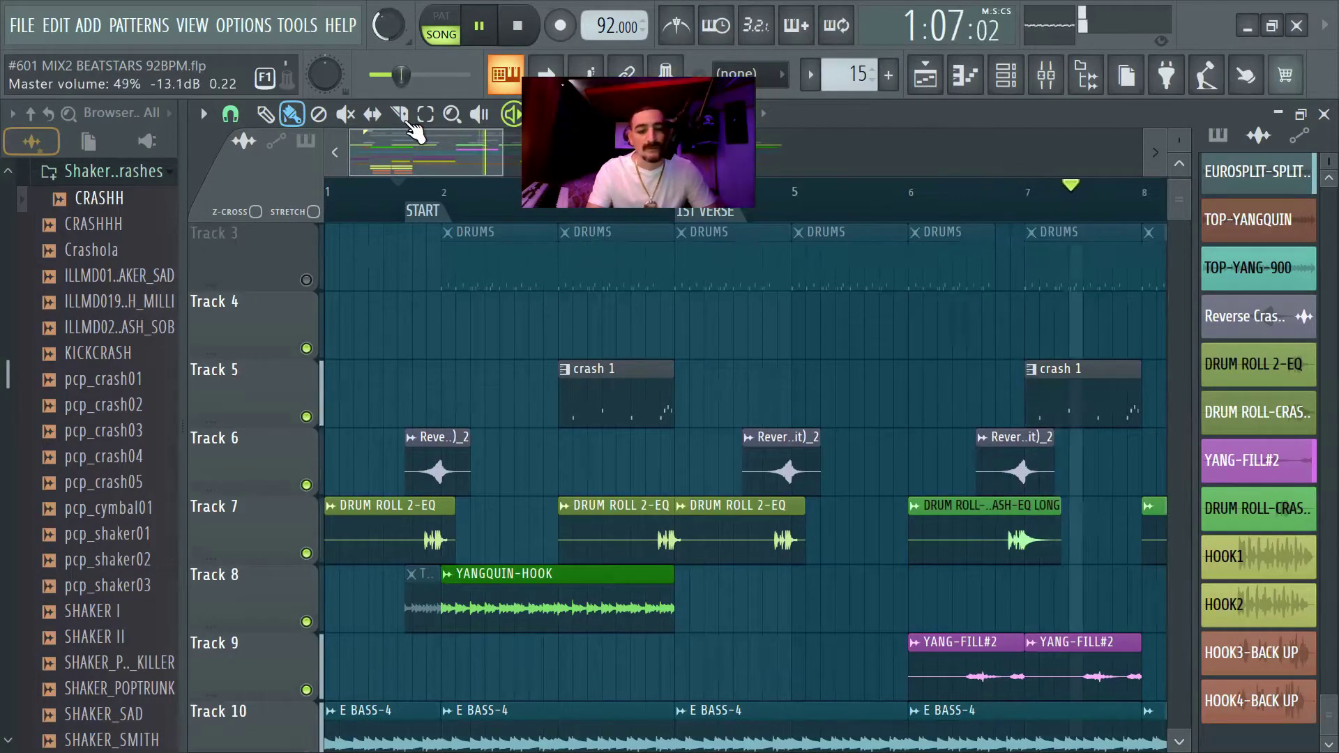
scroll(537, 365, down, 6)
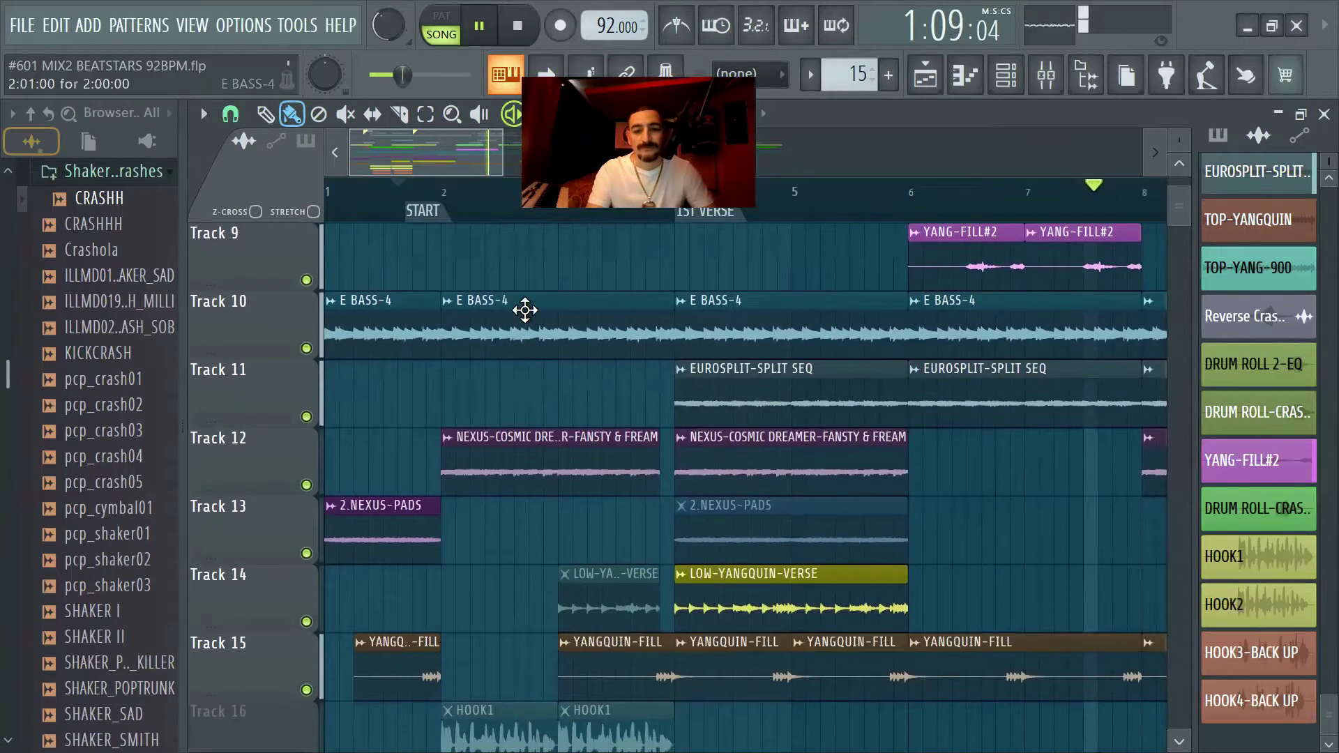
scroll(504, 386, down, 1)
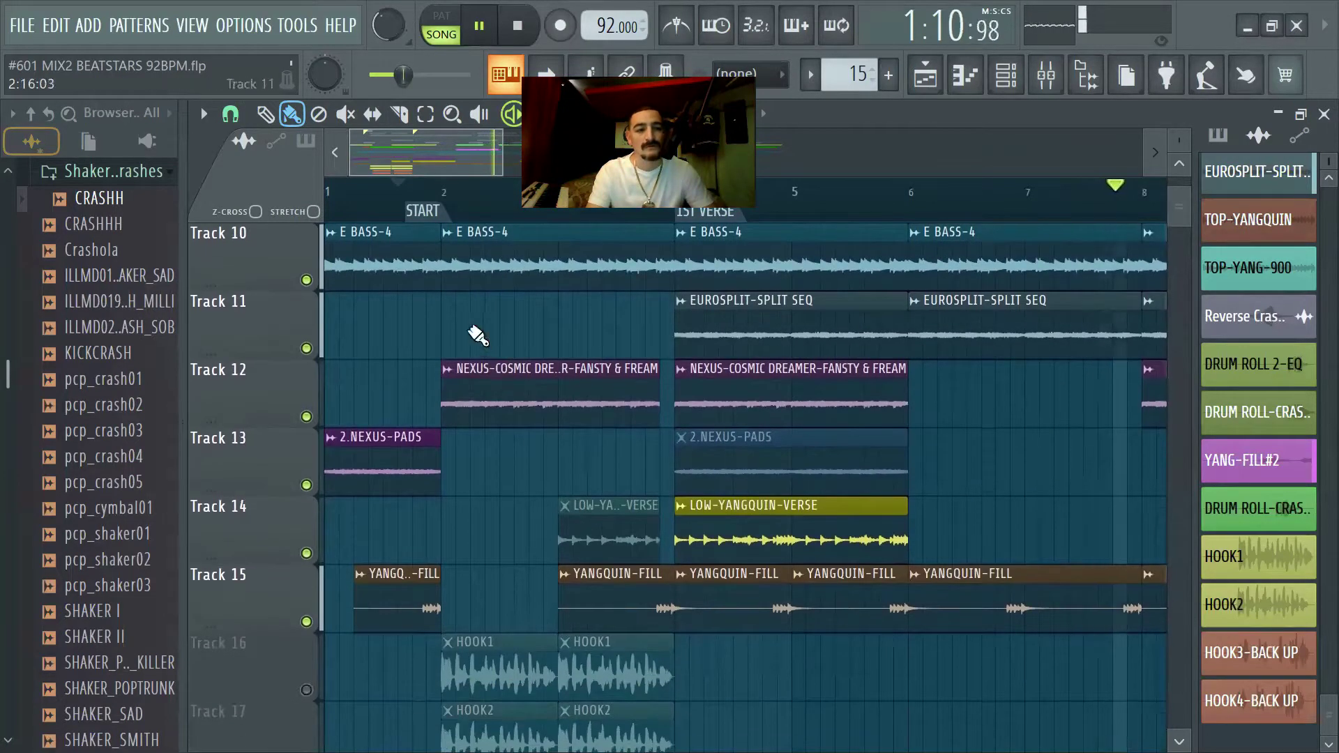
click(17, 26)
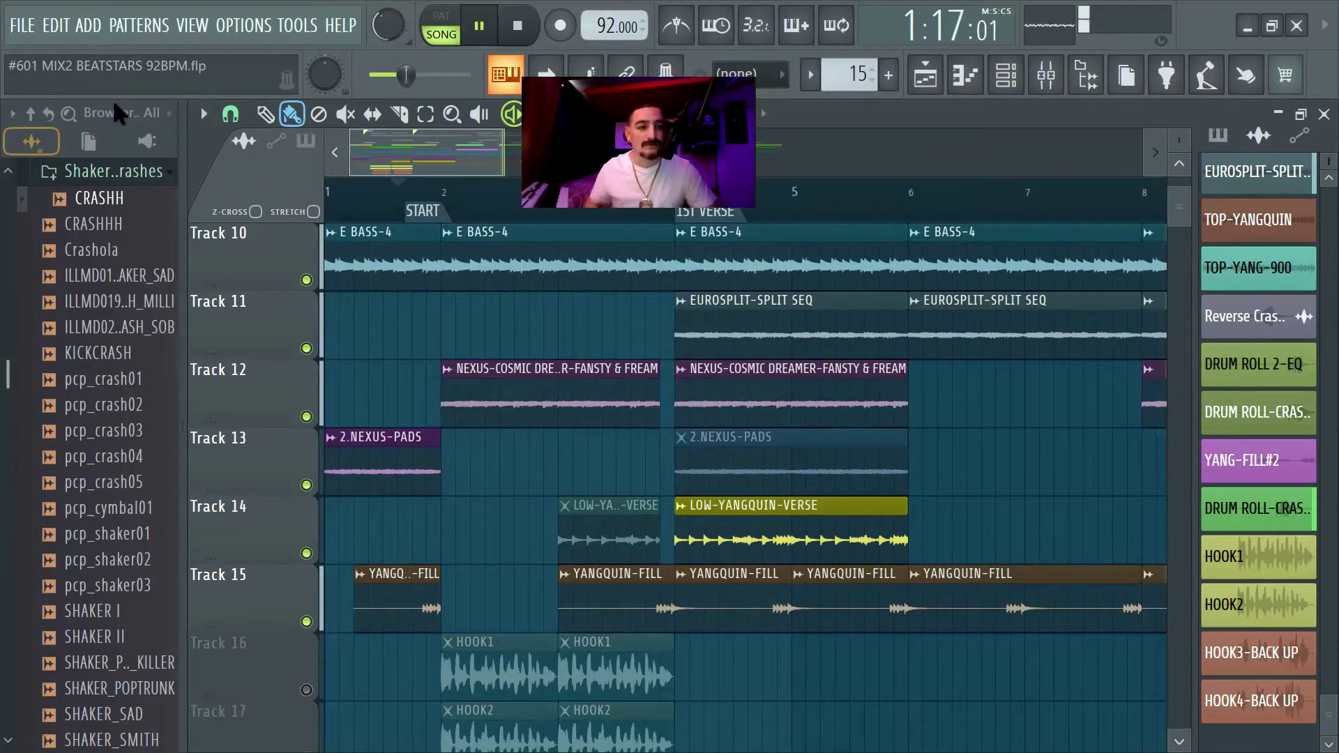
scroll(514, 359, up, 5)
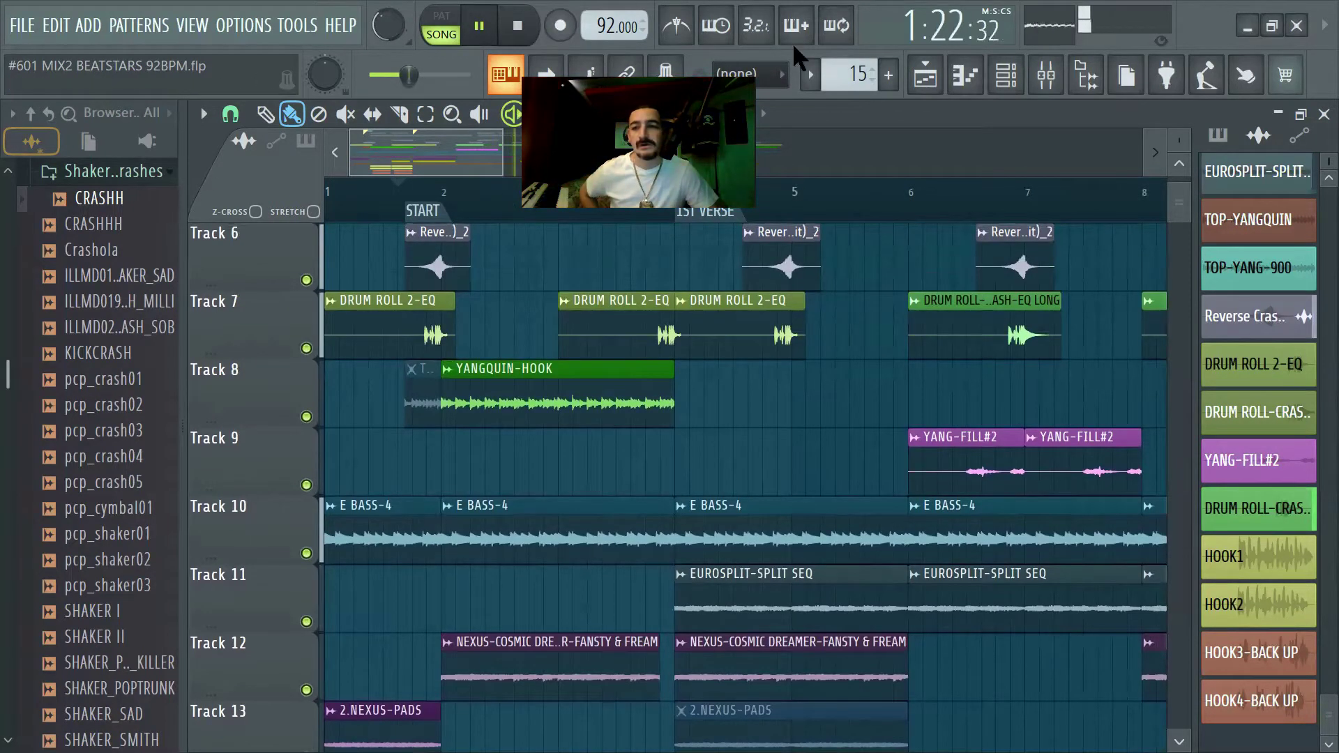
scroll(542, 395, up, 5)
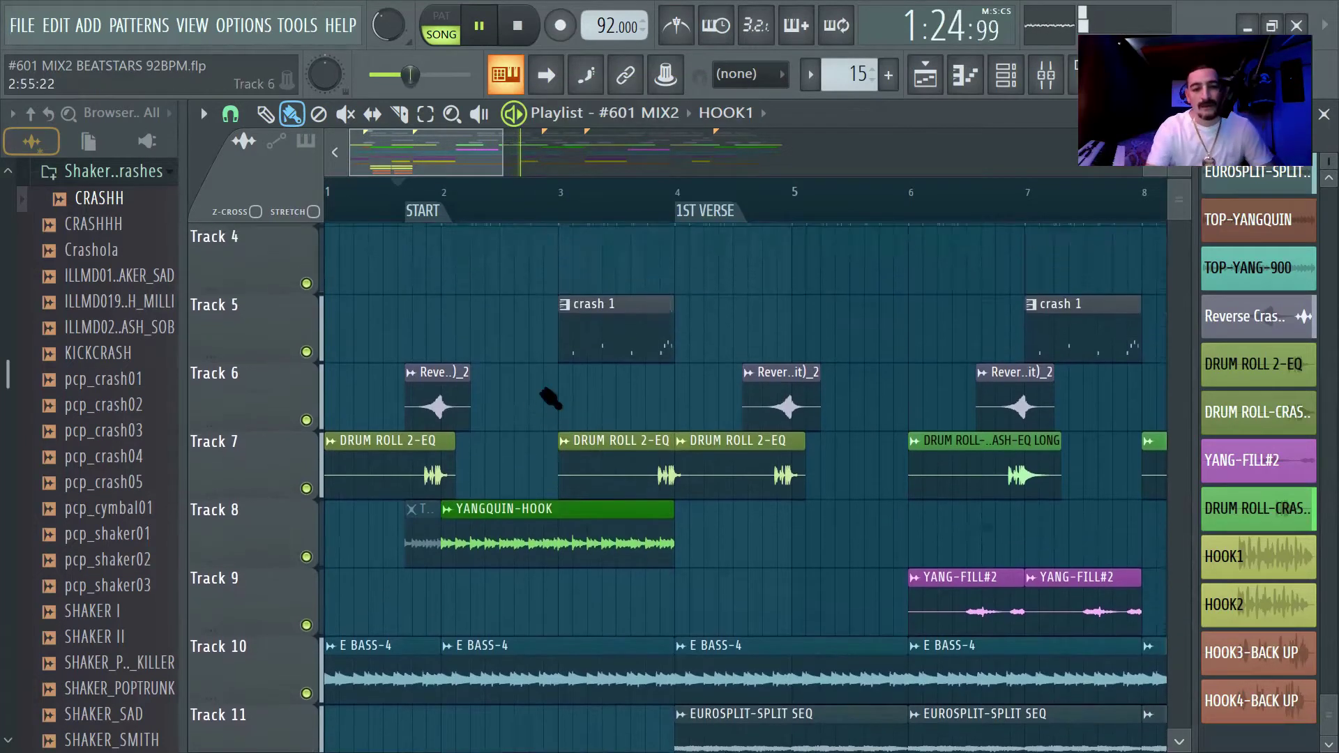
With playback stopped, unmute the DRUMS track (Track 3) and select the playlist time range from bar 2 to bar 3
key(space)
click(687, 114)
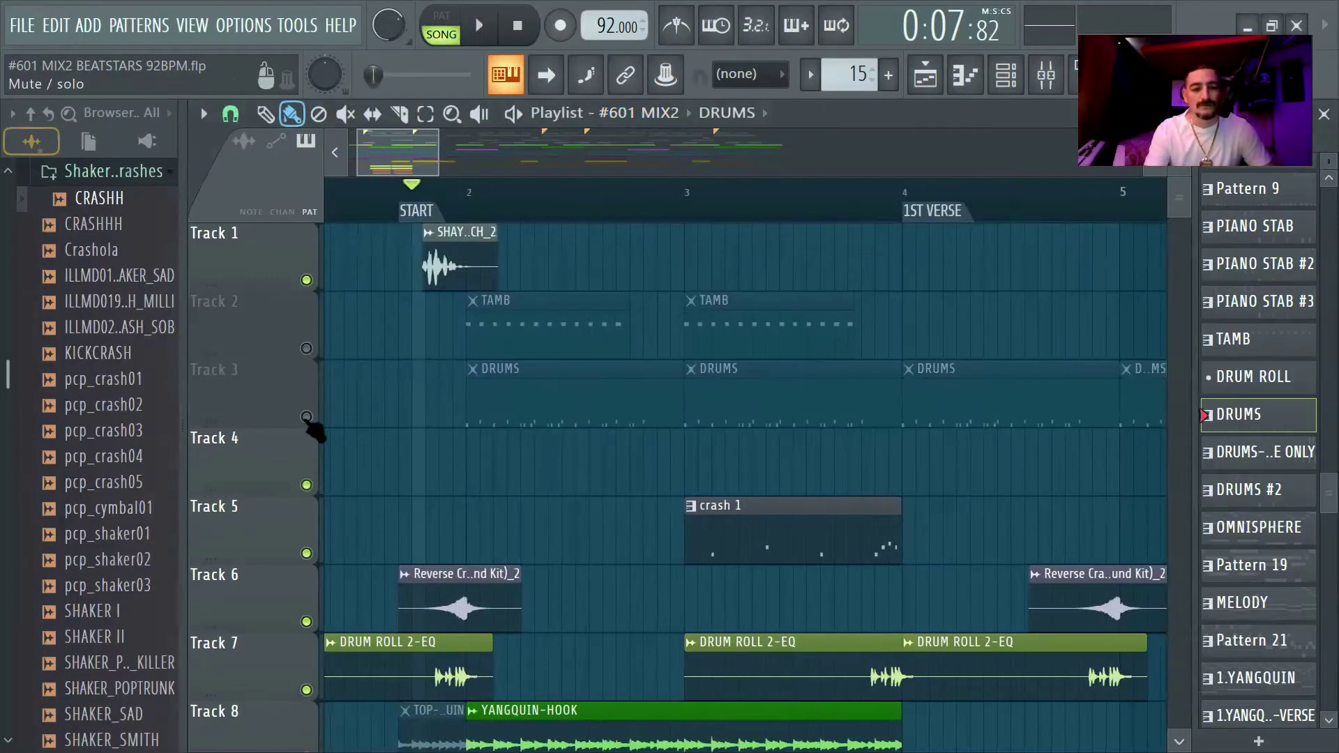
click(306, 417)
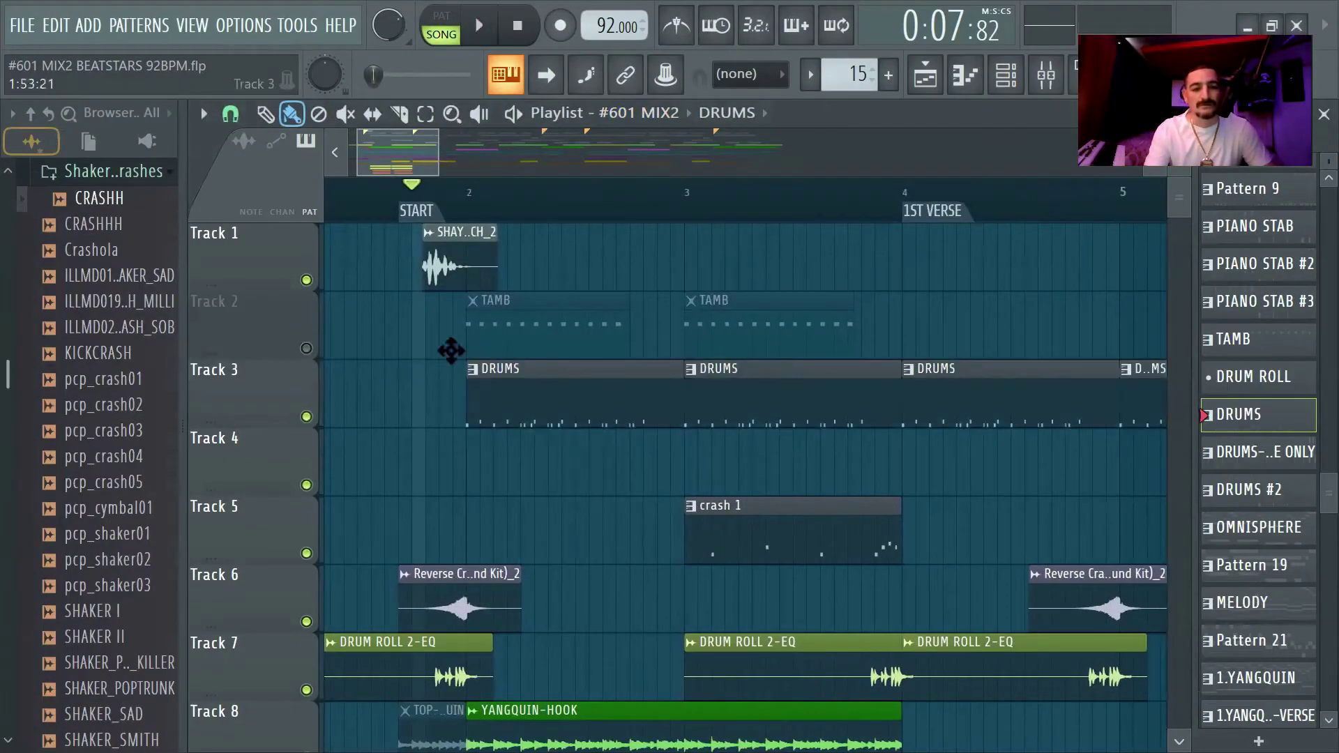
drag(467, 202, 675, 213)
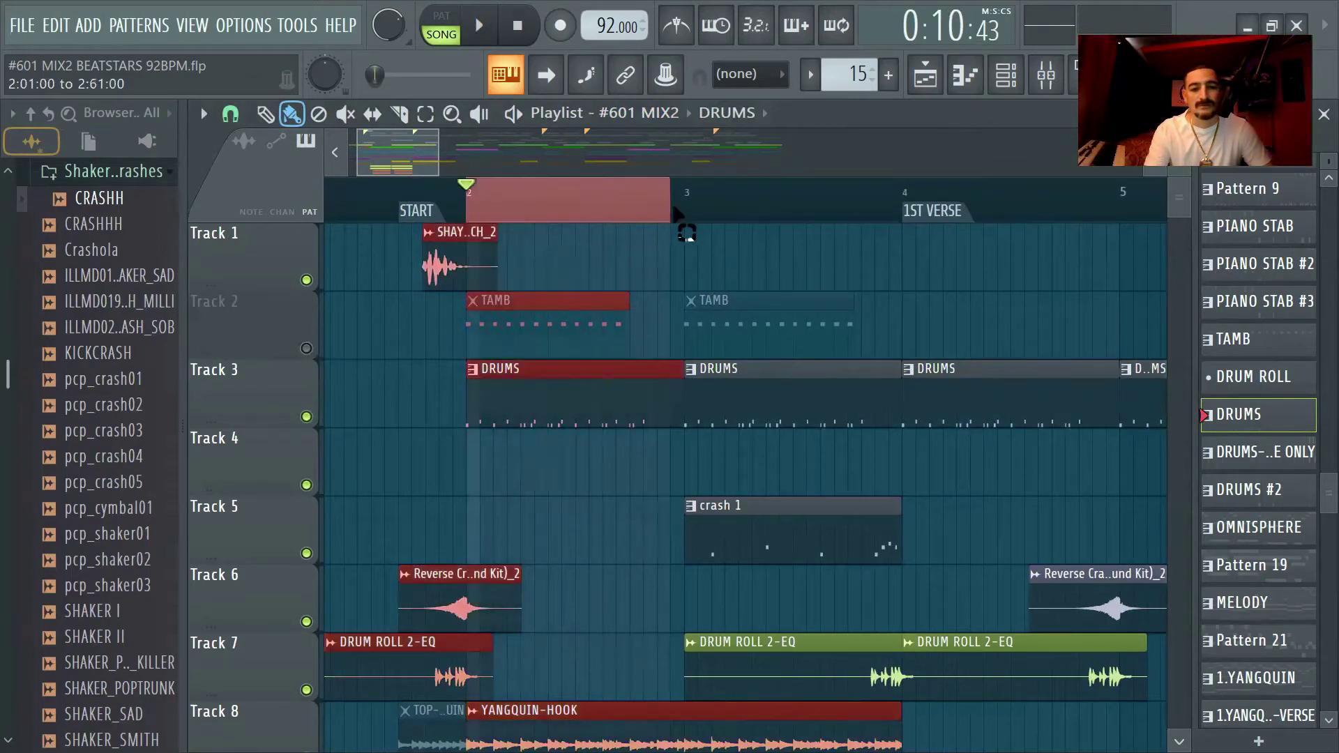
right_click(370, 404)
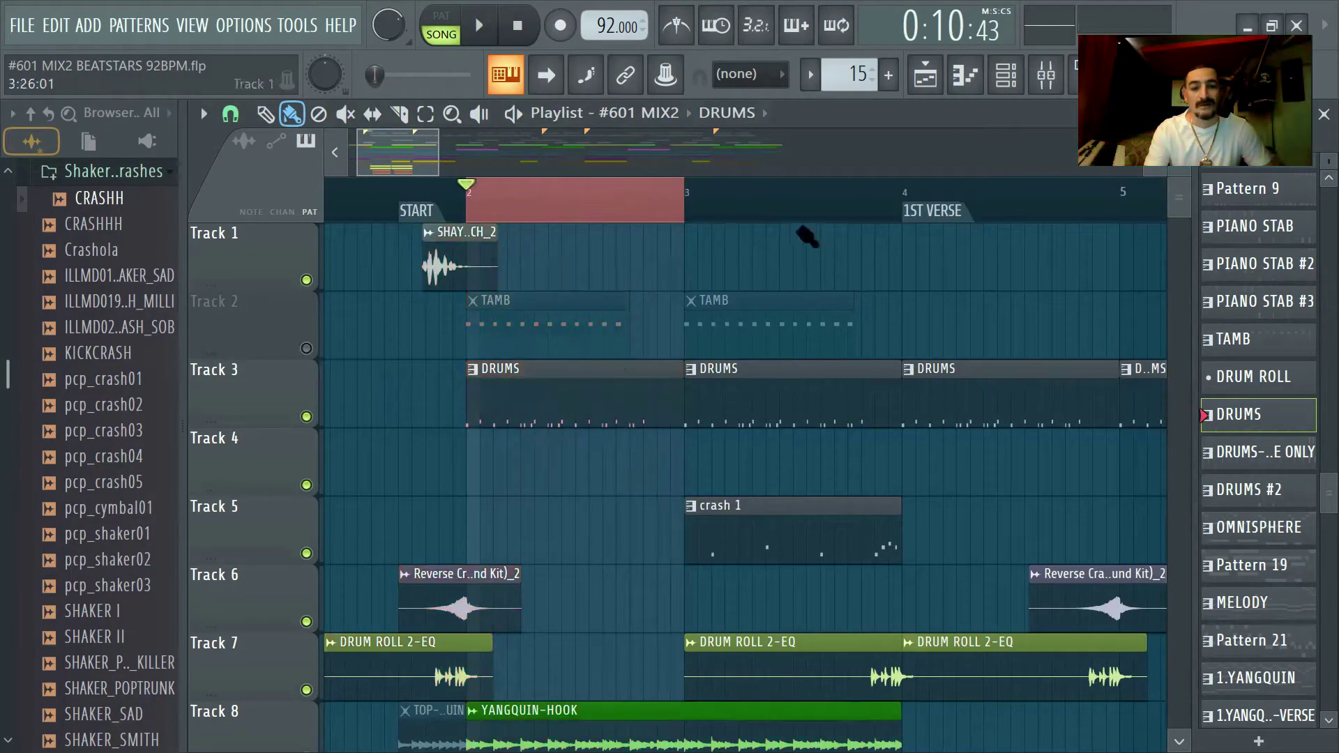
Open the FPC instrument from the Channel rack, audition its drum pads including the beat snare, and close it
click(1007, 75)
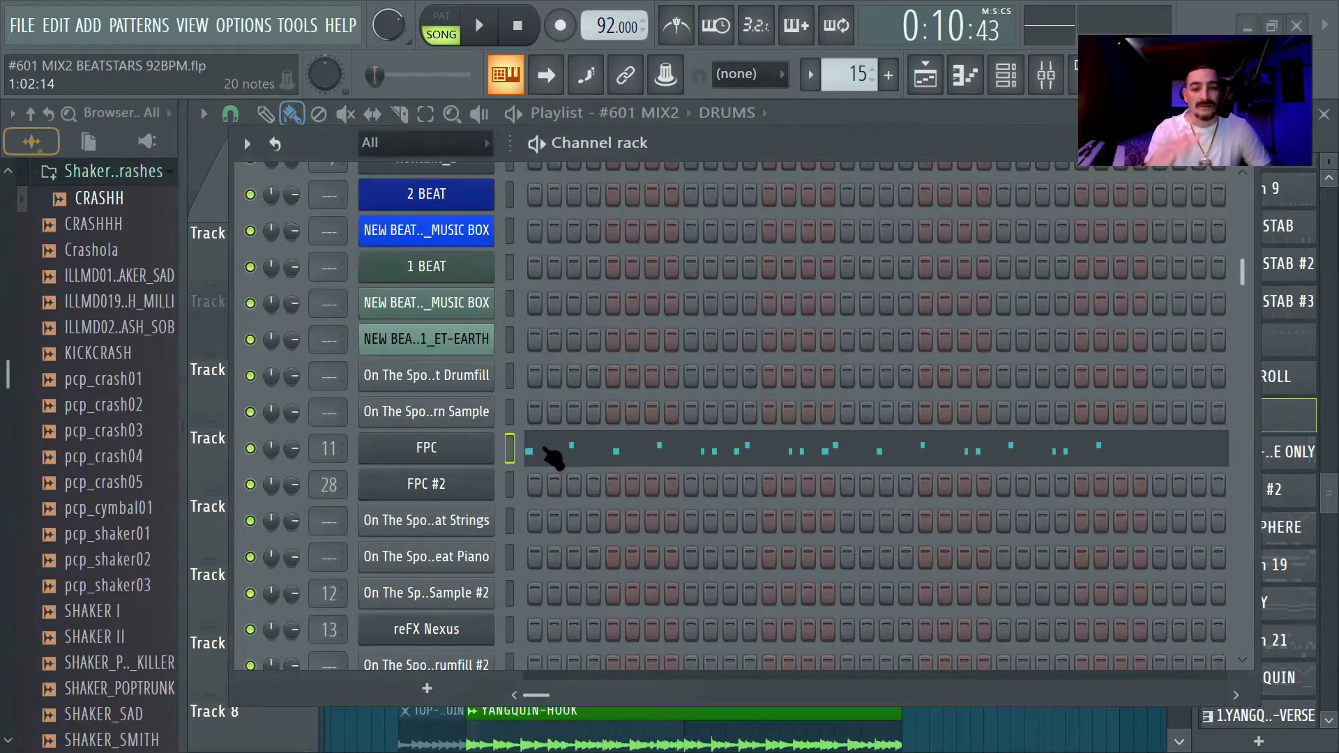
click(454, 457)
drag(479, 195, 505, 168)
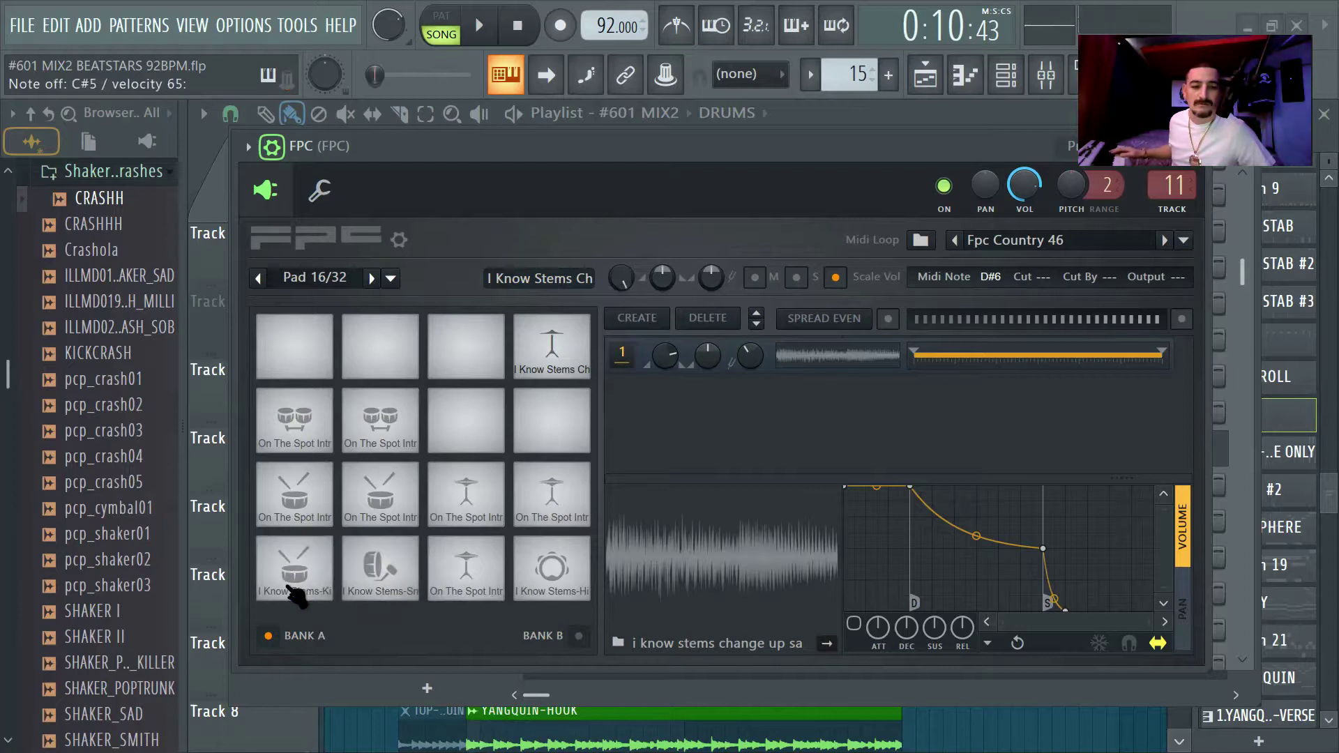
click(464, 568)
key(F6)
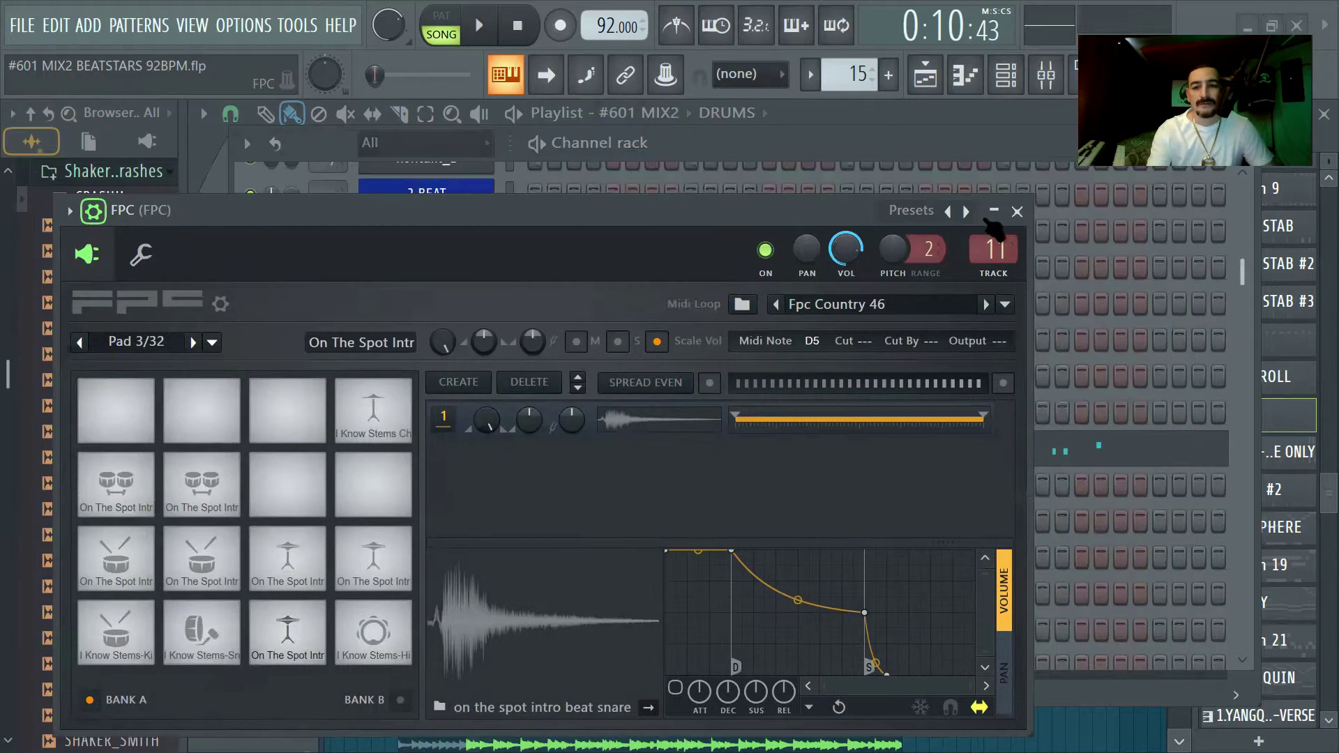
click(1017, 211)
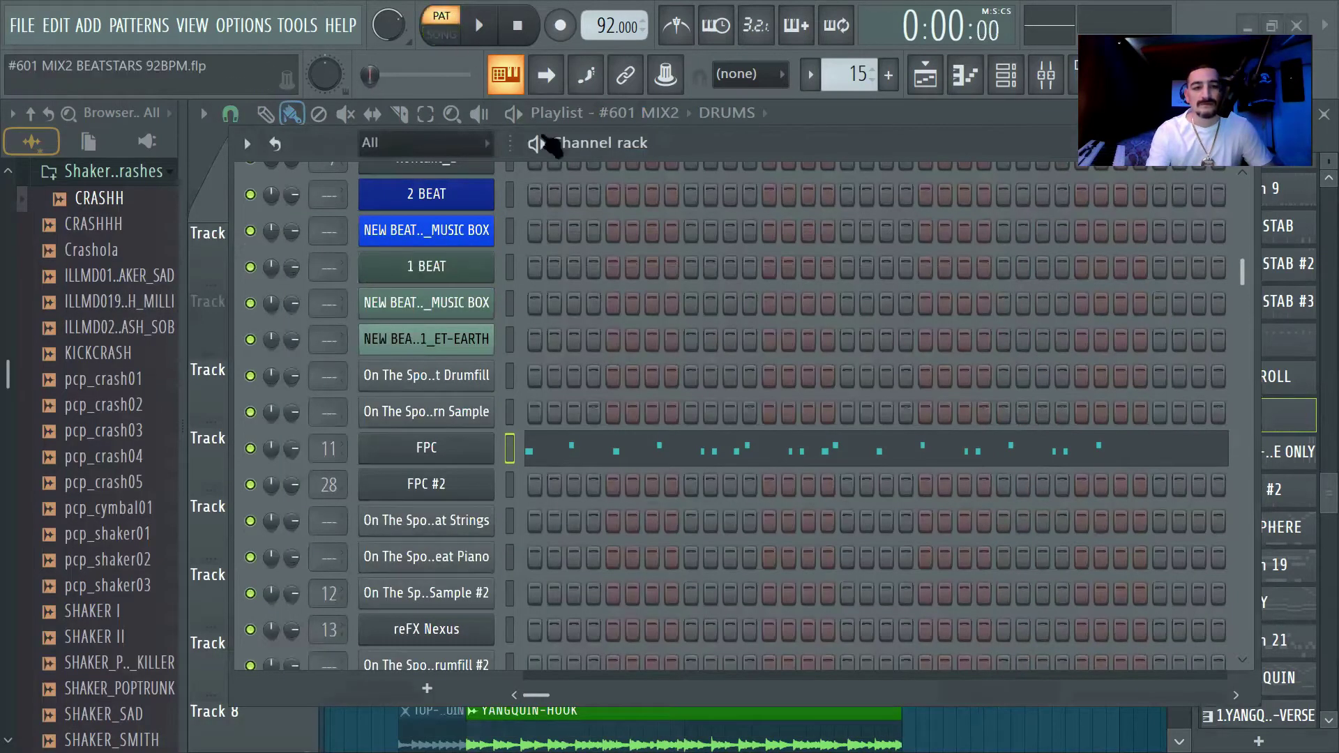
Play the DRUMS pattern and examine the FPC kick and snare notes in the Piano roll
key(space)
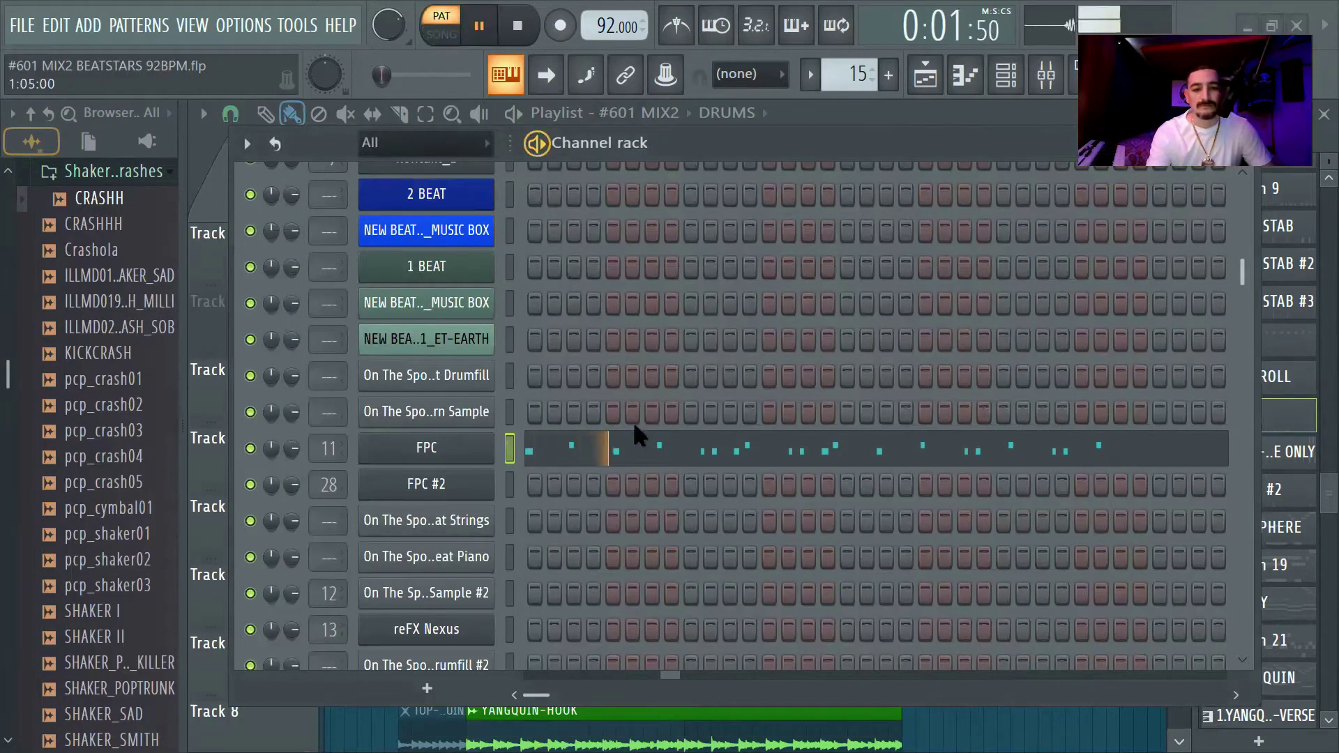
click(642, 449)
scroll(424, 323, down, 4)
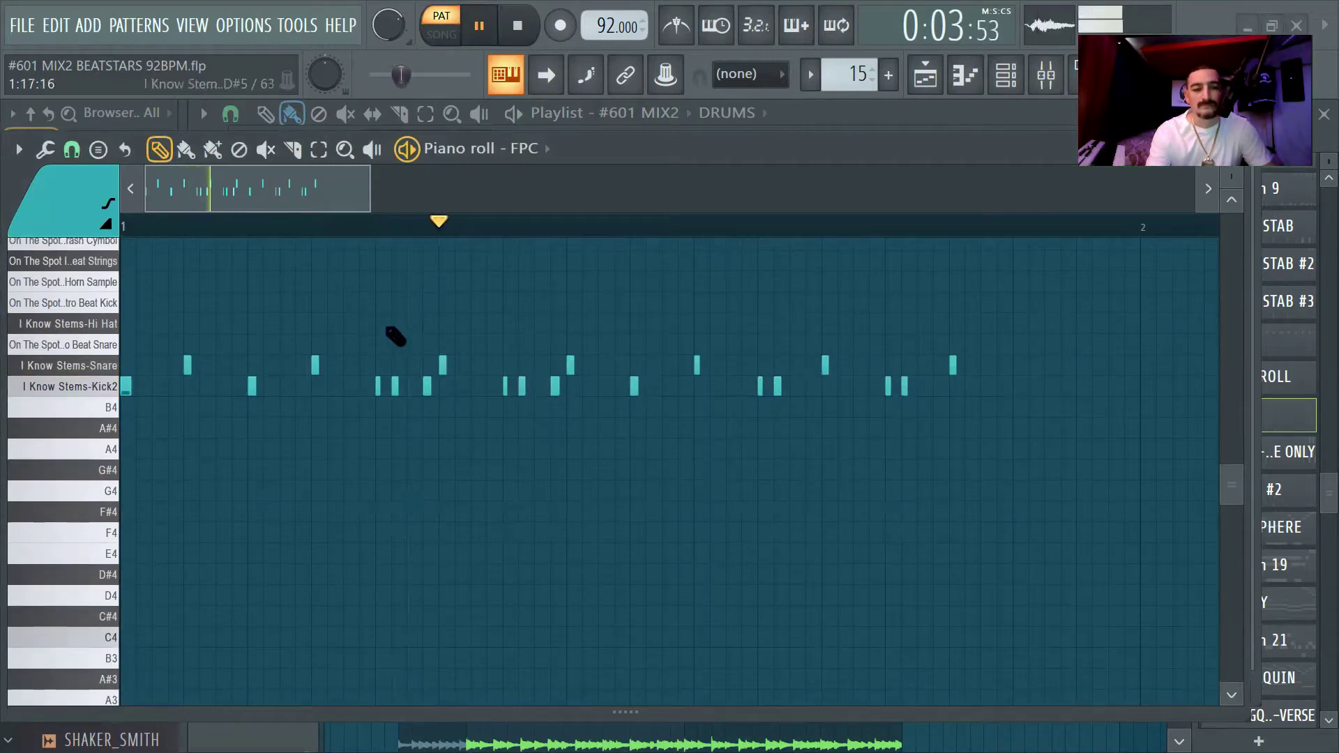
scroll(321, 230, up, 2)
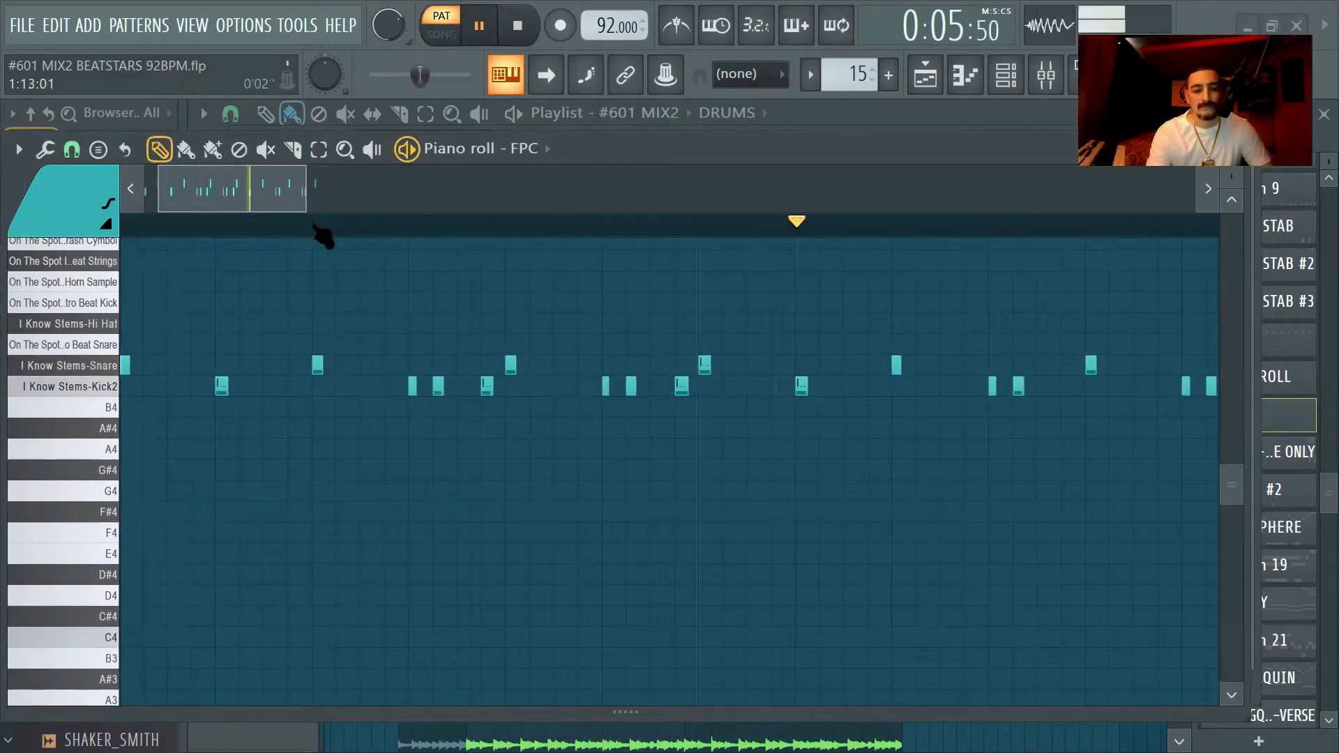
scroll(317, 227, up, 3)
drag(187, 190, 271, 202)
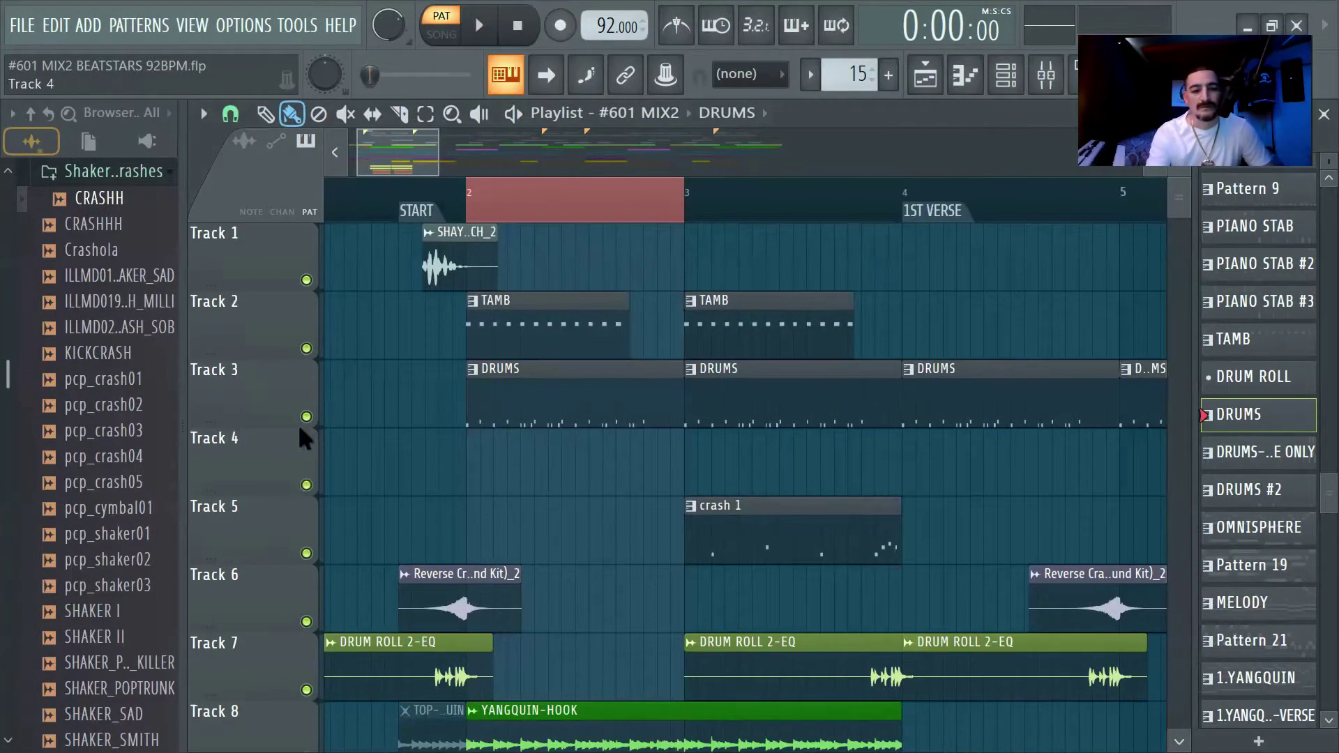
Solo the DRUMS track together with the TAMB track in the playlist and play them from bar 2
ctrl+click(306, 416)
click(306, 348)
scroll(391, 417, down, 4)
scroll(388, 409, up, 4)
click(469, 207)
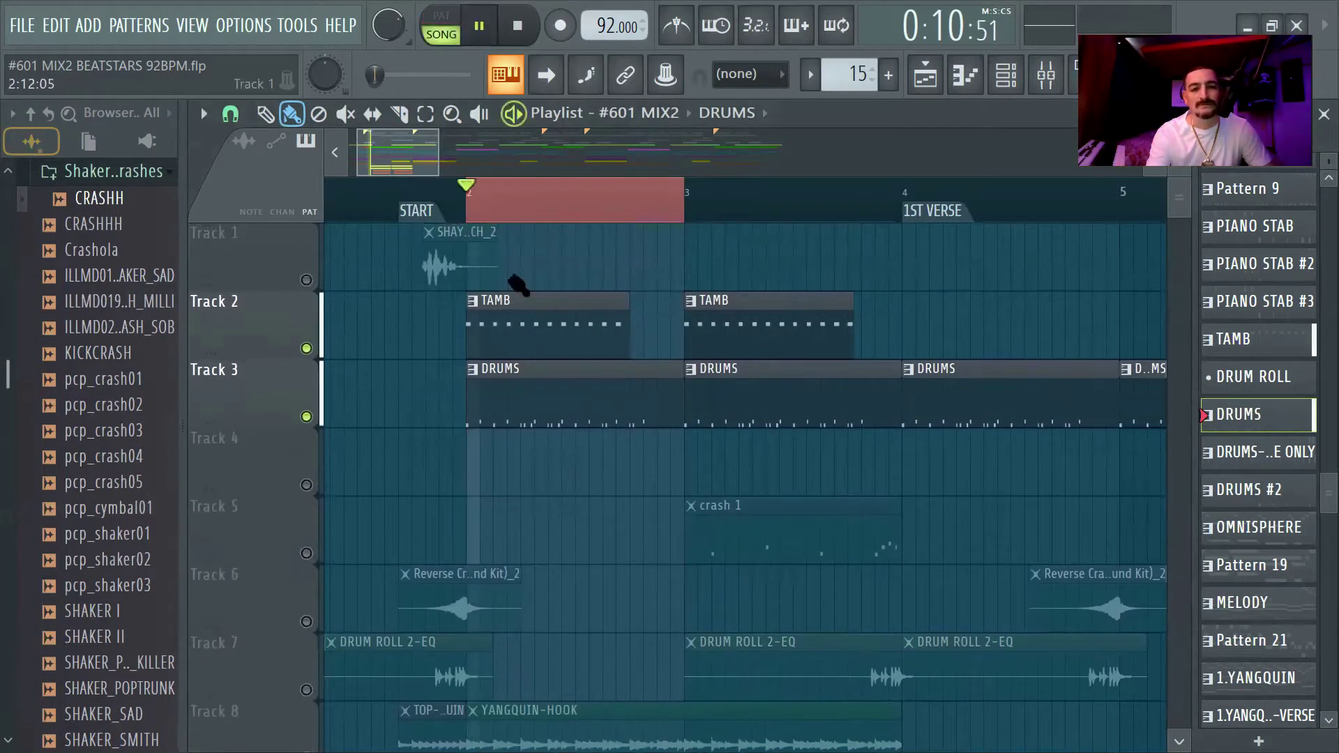
Select the TAMB pattern, examine its FPC tambourine loop notes in the Piano roll, and stop playback
click(544, 307)
click(1005, 75)
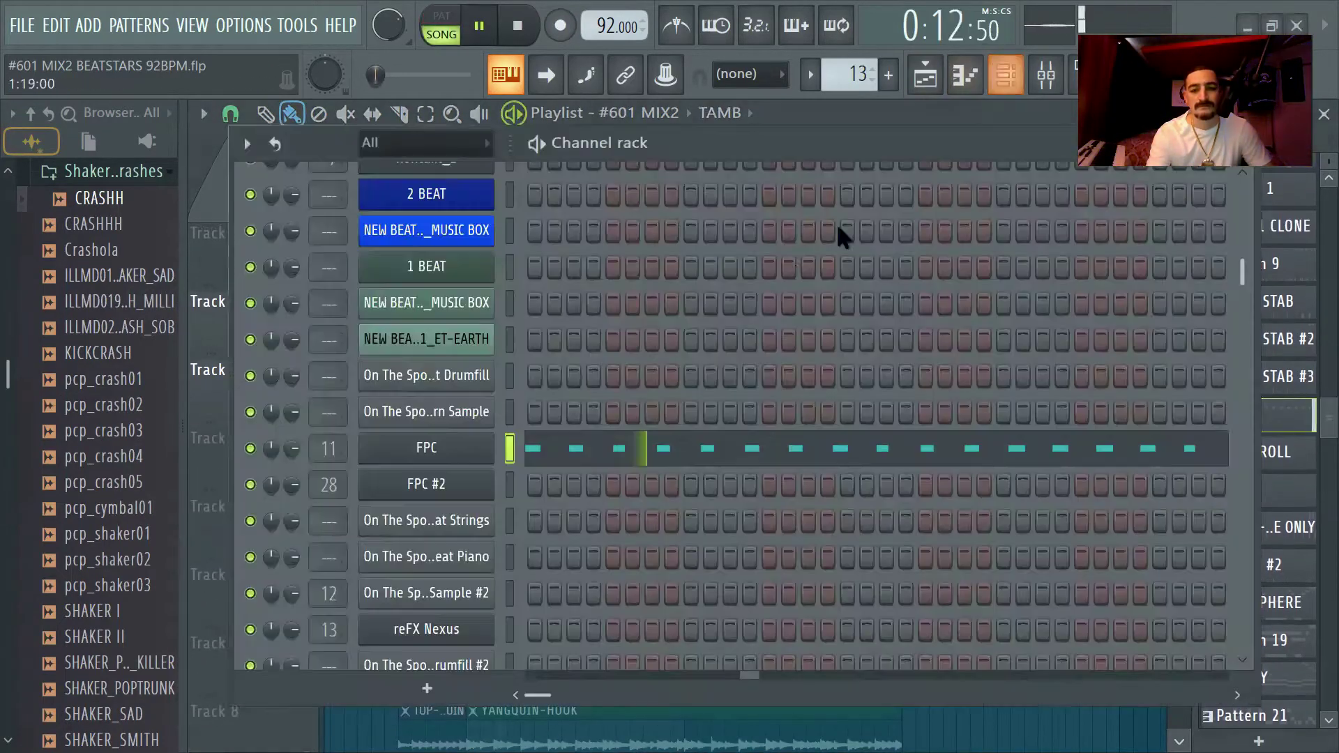
click(551, 462)
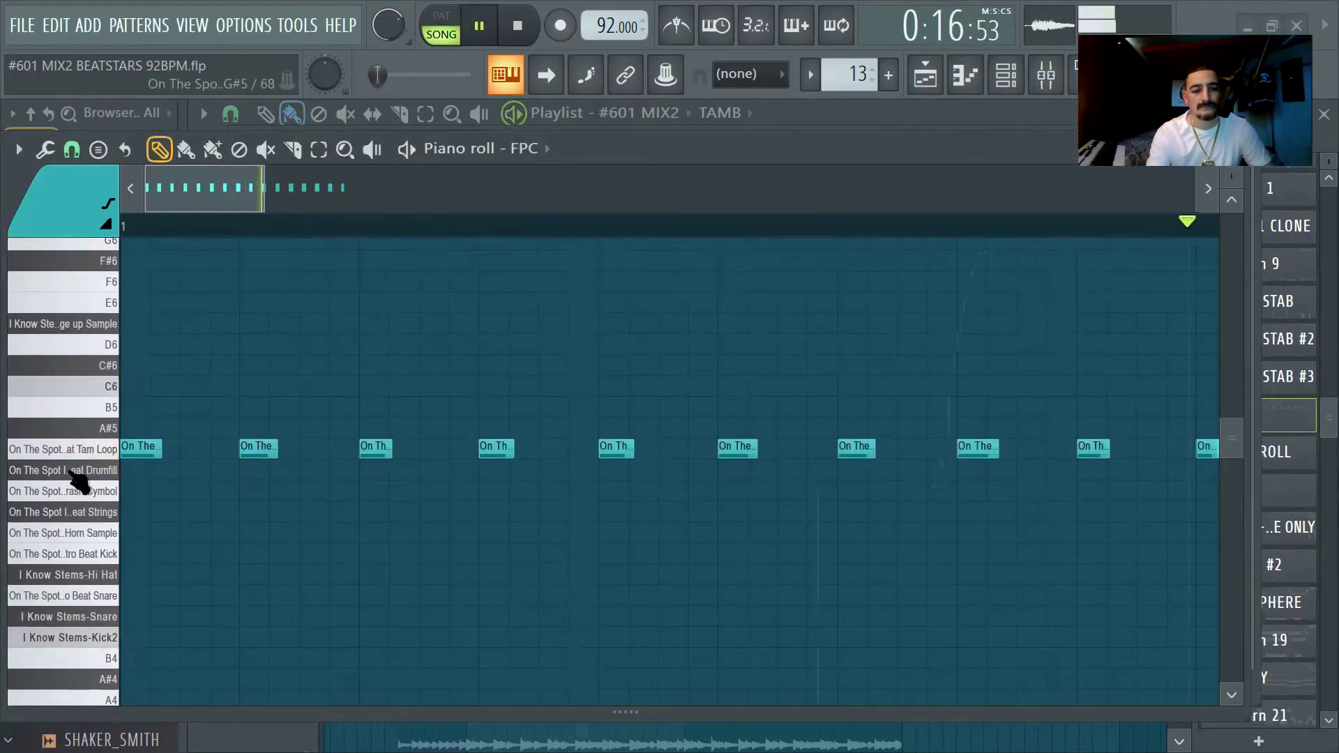
scroll(217, 231, down, 3)
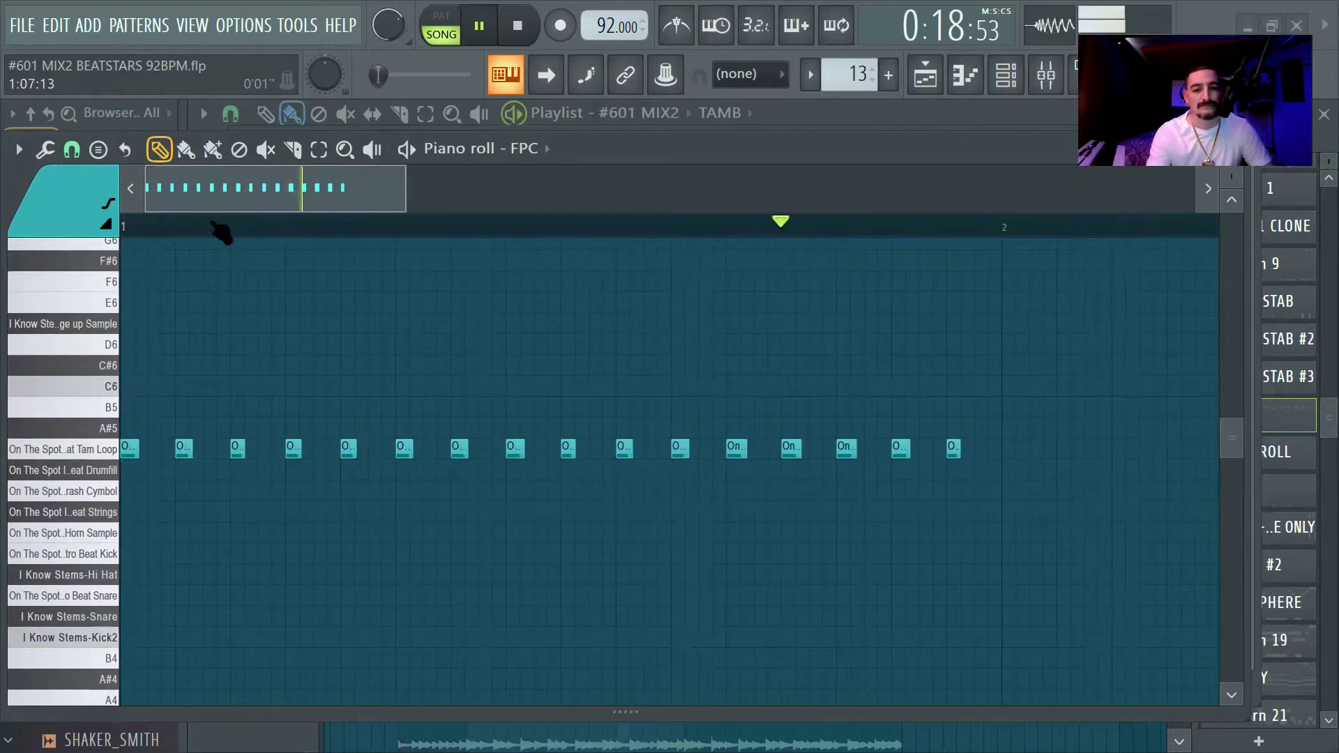
key(space)
Return to the playlist, solo Track 8 and select its YANGQUIN-HOOK audio clip
key(F5)
ctrl+click(306, 485)
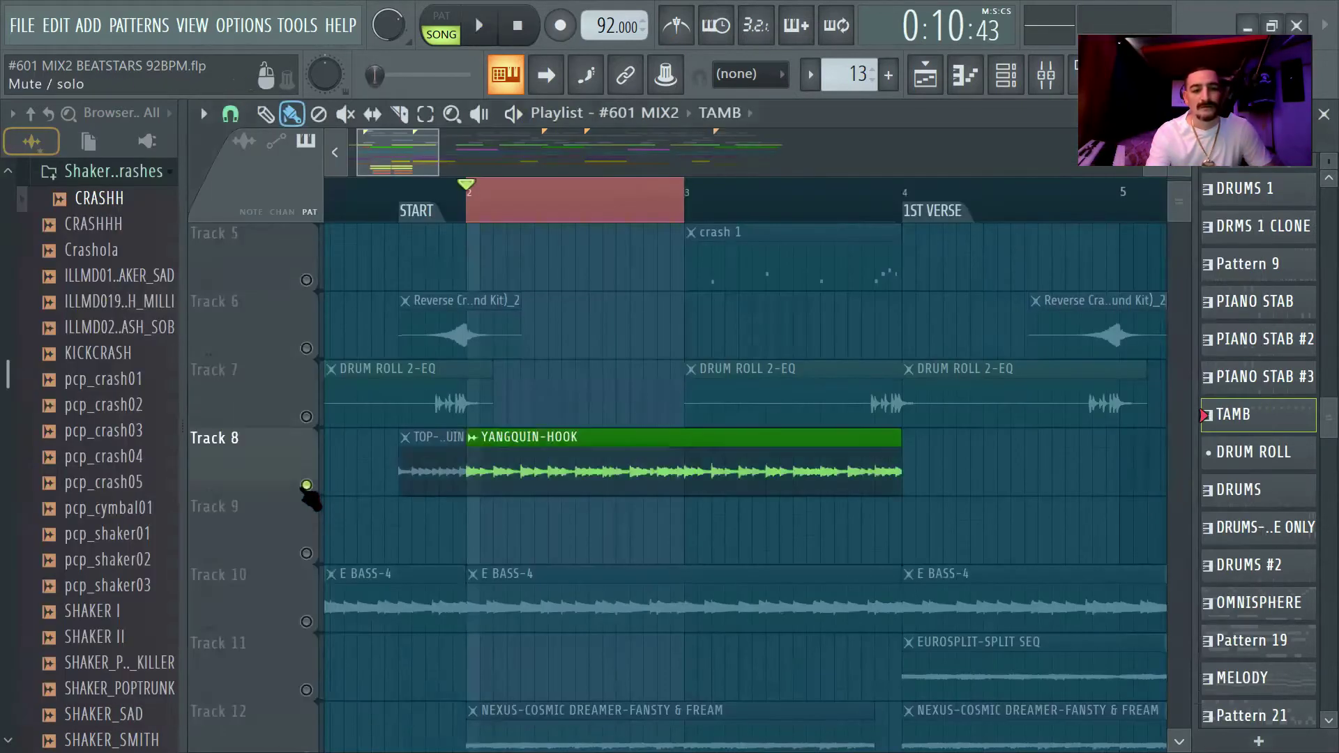
click(536, 469)
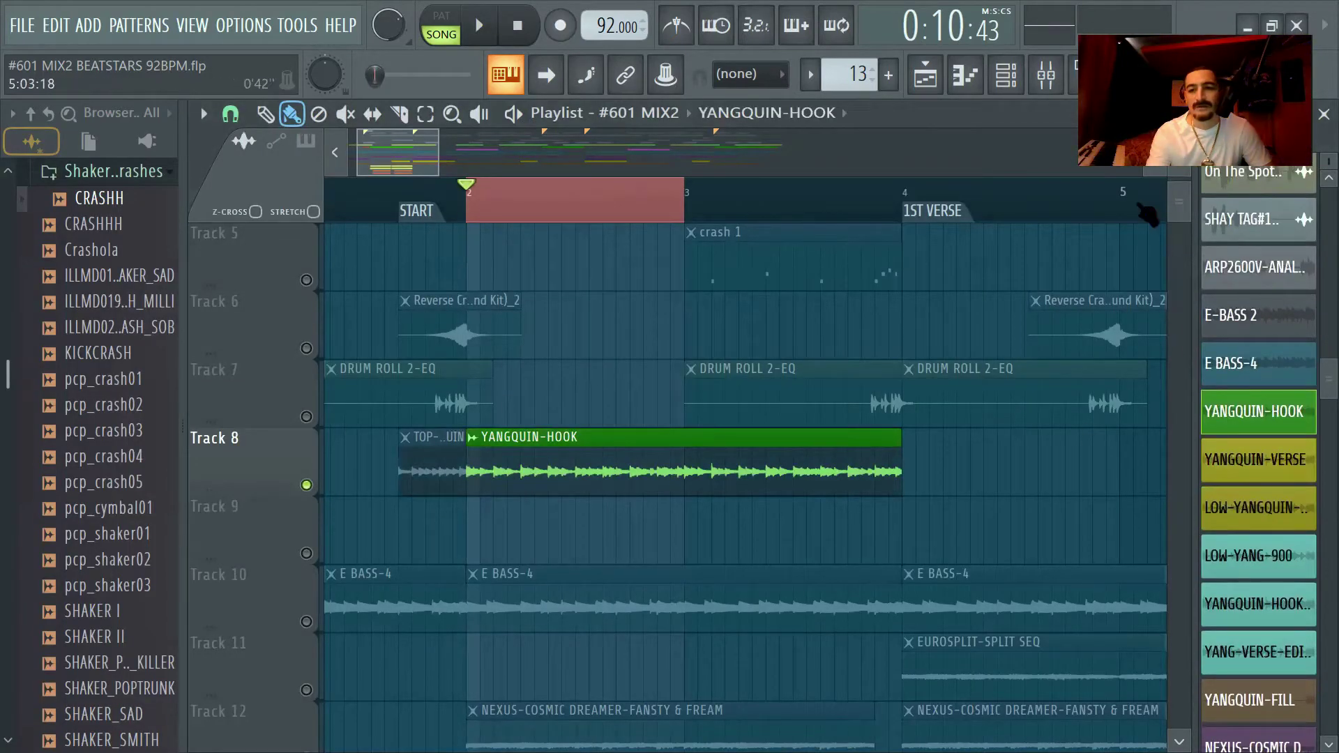
Select the 1.YANGQUIN-HOOK pattern, show its channels in the Channel rack and switch to pattern playback mode
click(1219, 135)
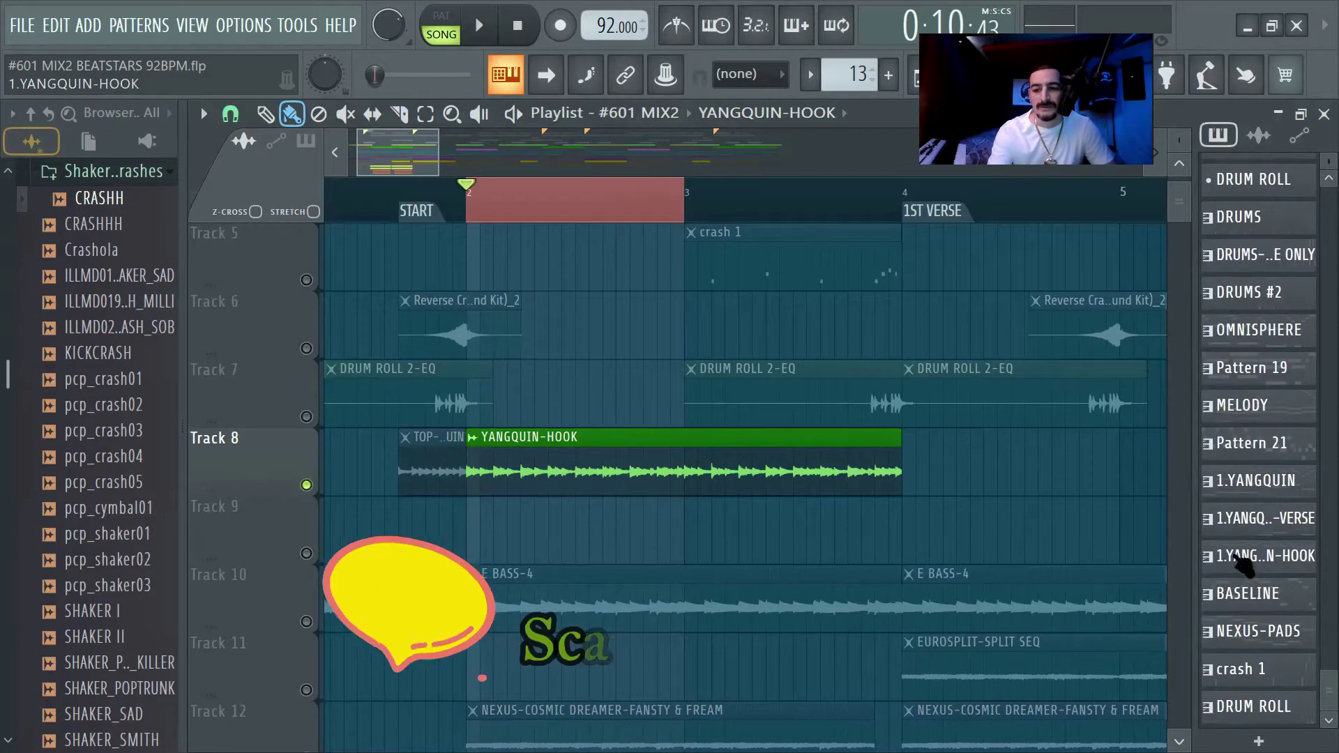
click(1238, 556)
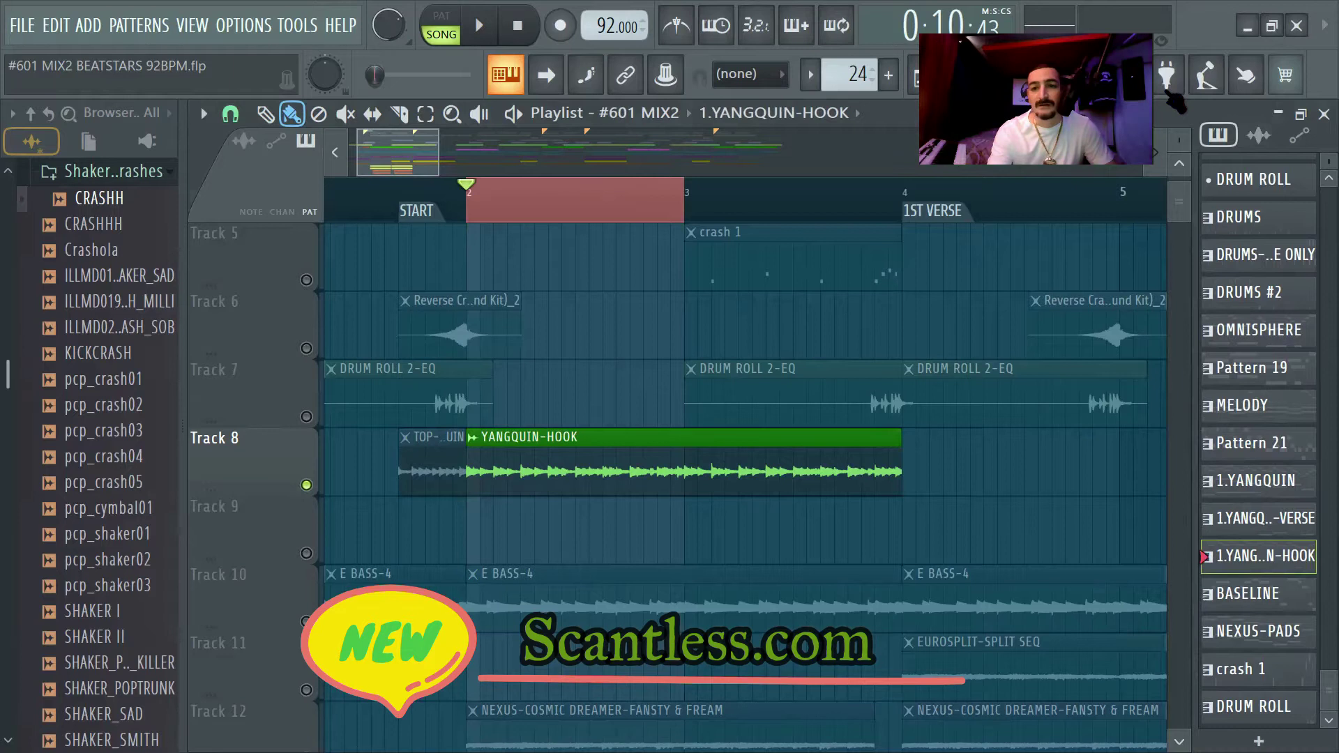
click(1006, 78)
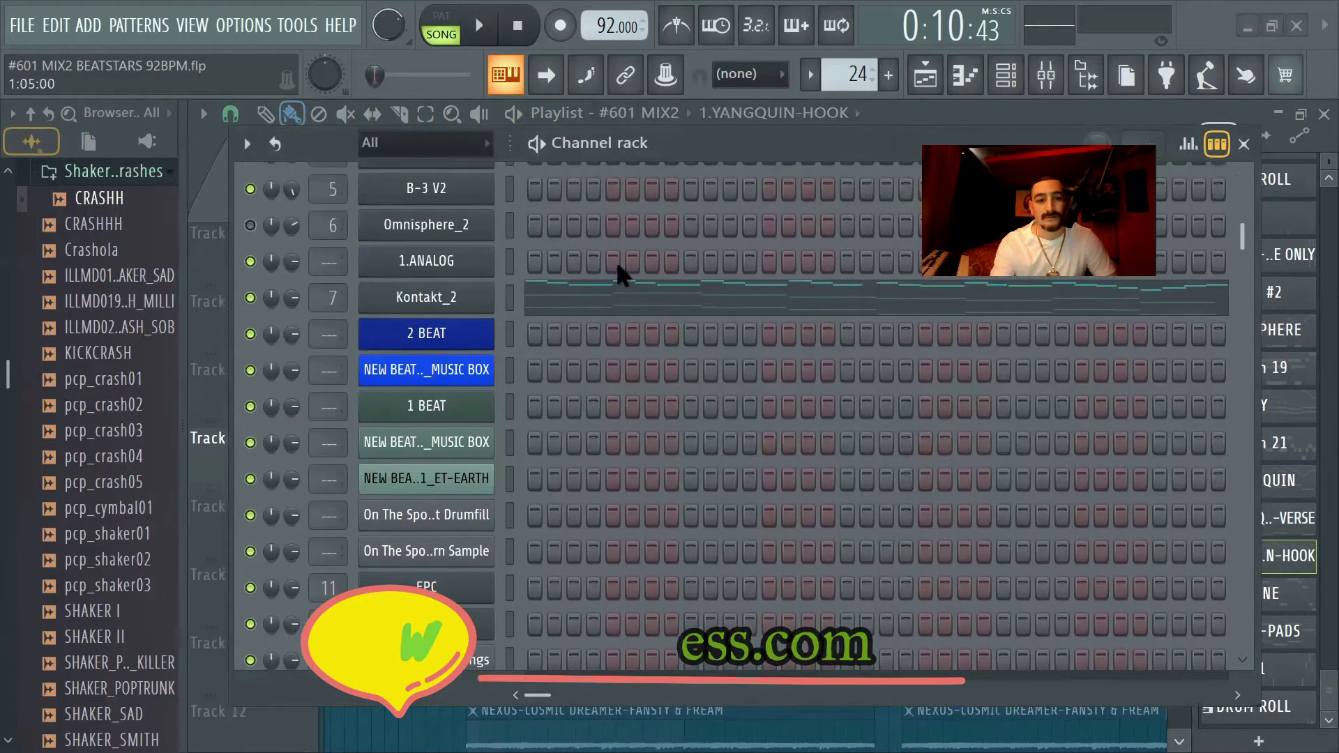
key(l)
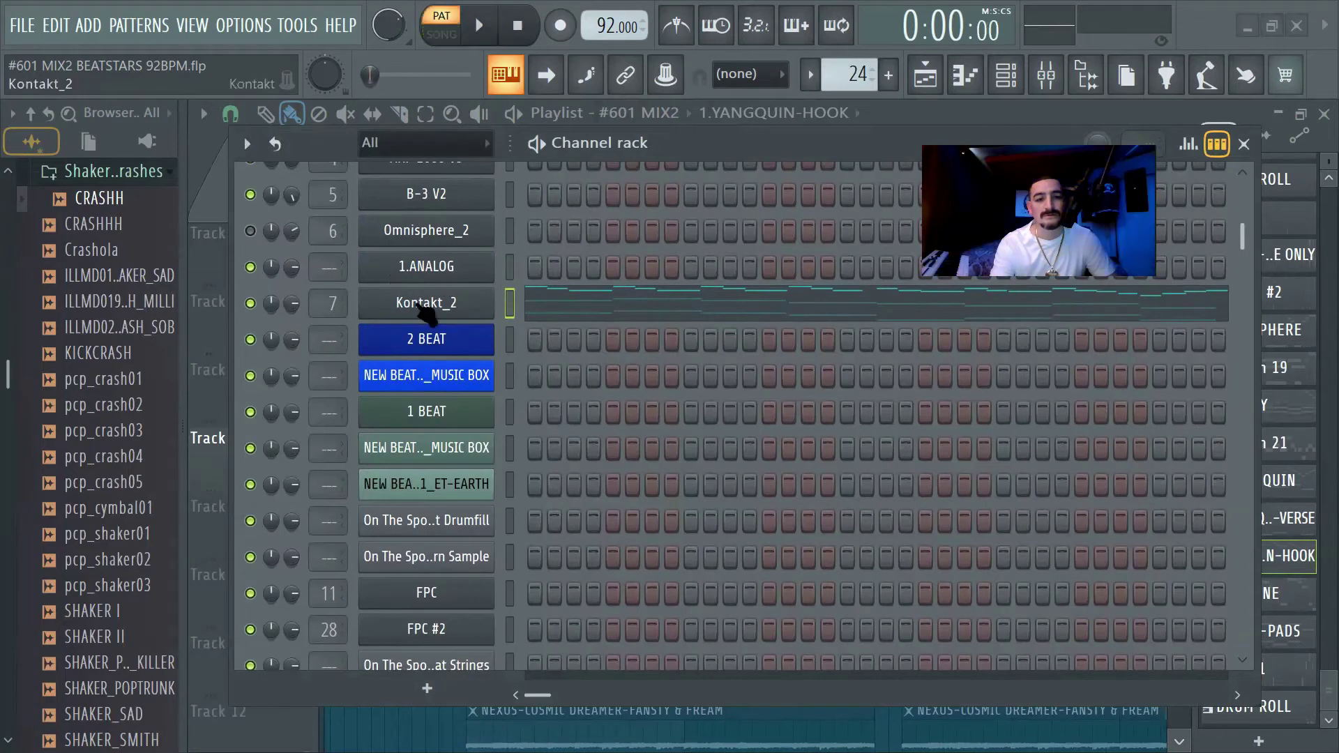
Open the Kontakt_2 instrument, examine its Record Player Music Box multi and close it
click(403, 304)
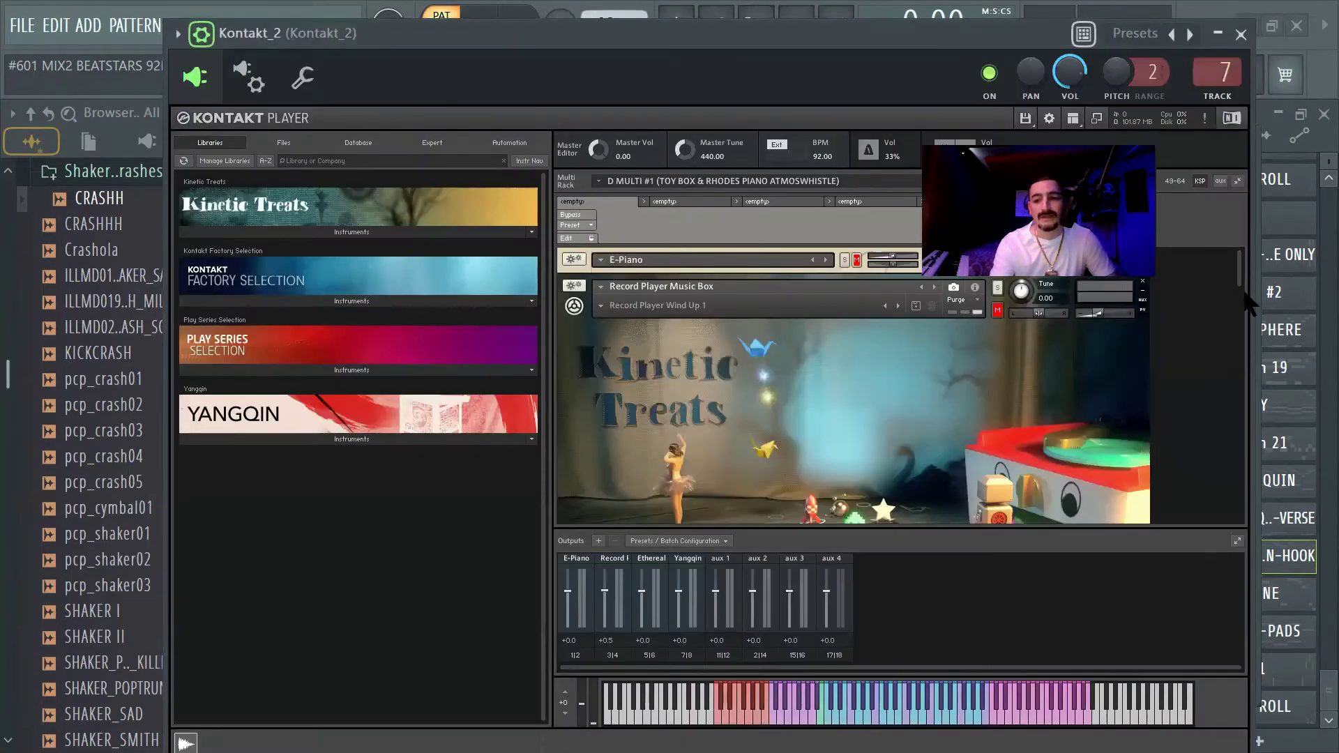
drag(1240, 279, 1202, 287)
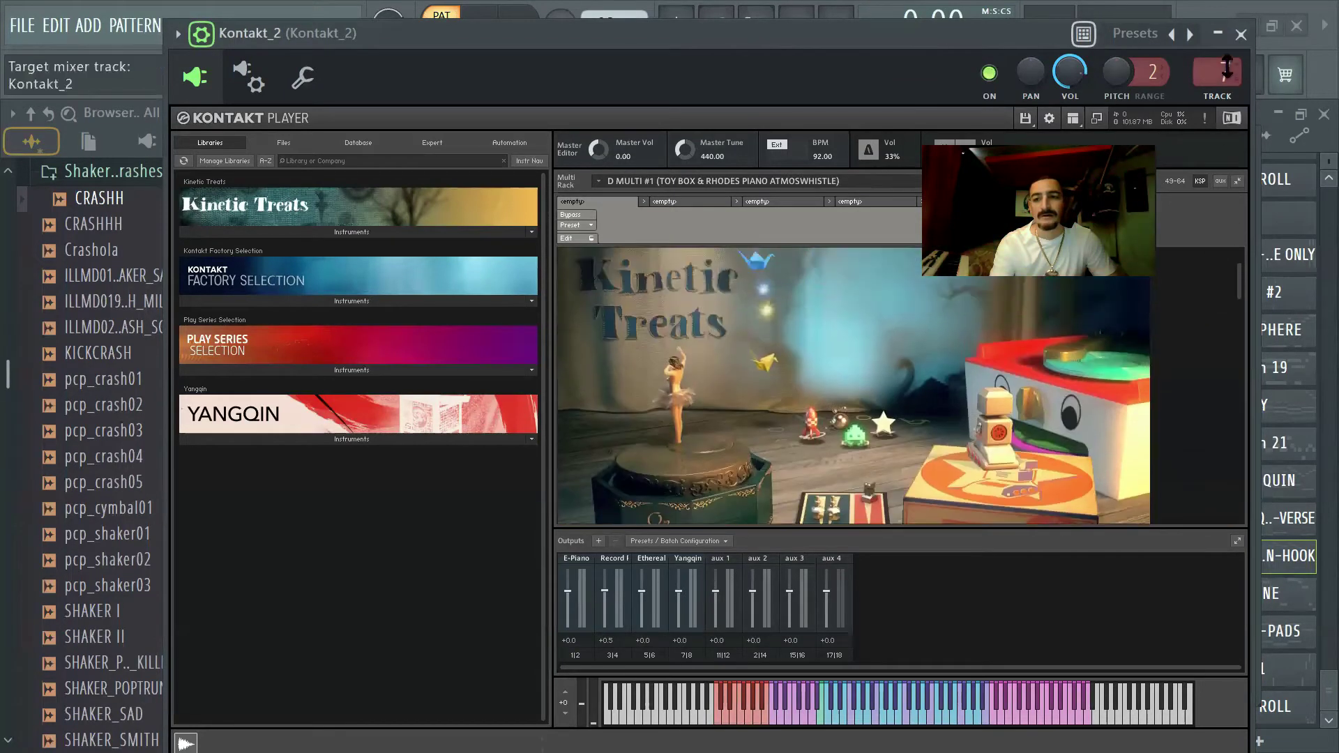
click(1242, 34)
Open the Kontakt_2 notes in the Piano roll and play the pattern while examining the melody and the lower note lines
click(543, 315)
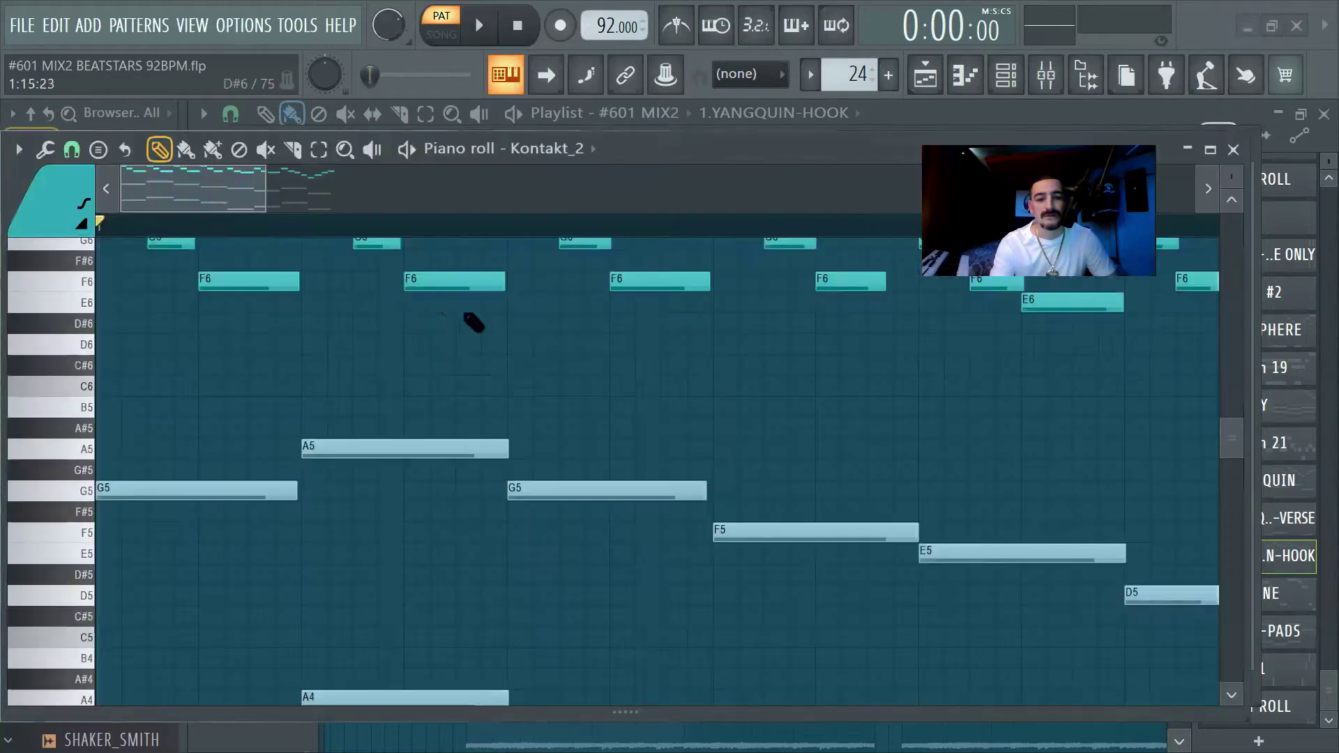
scroll(279, 307, up, 3)
scroll(254, 230, down, 1)
key(space)
scroll(234, 236, down, 2)
scroll(239, 472, down, 3)
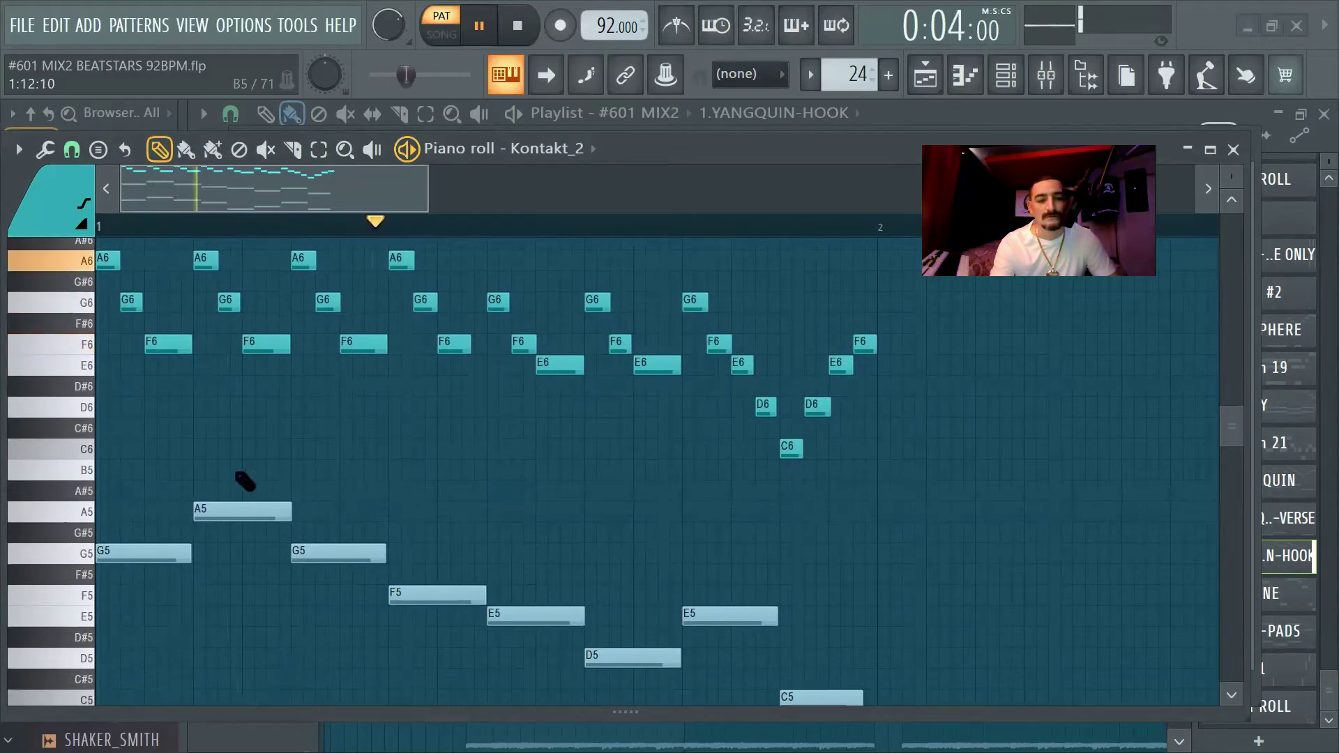
scroll(299, 463, down, 2)
scroll(299, 464, down, 2)
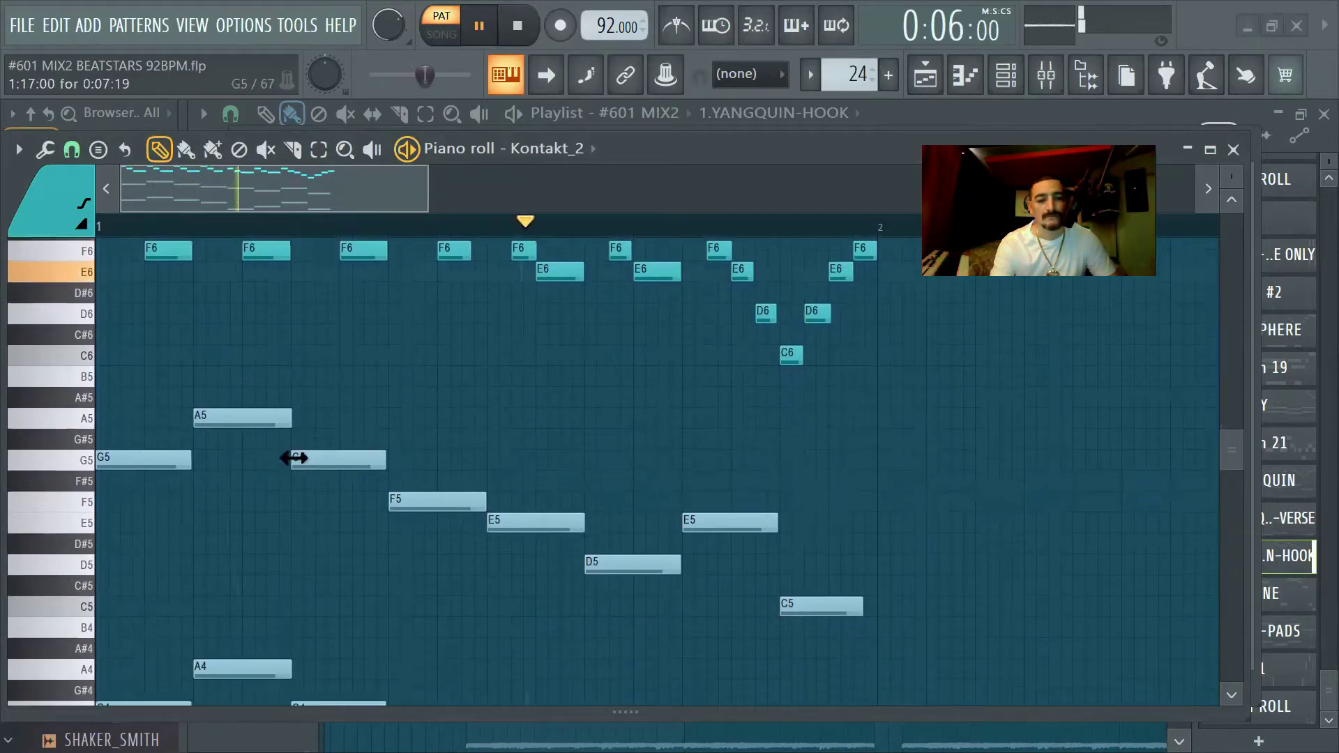
scroll(293, 458, up, 1)
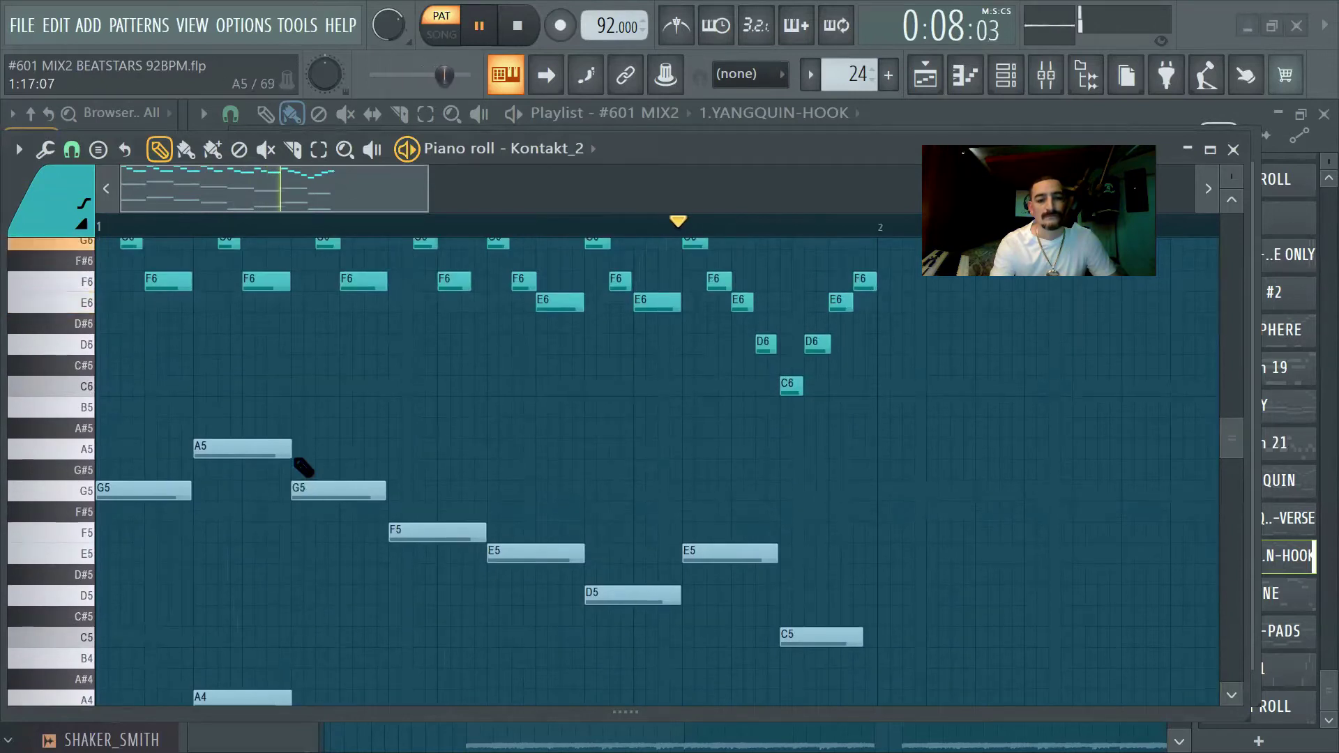
Stop playback and unmute the two lower lines of notes in the Kontakt_2 Piano roll with the Mute tool
click(266, 149)
key(space)
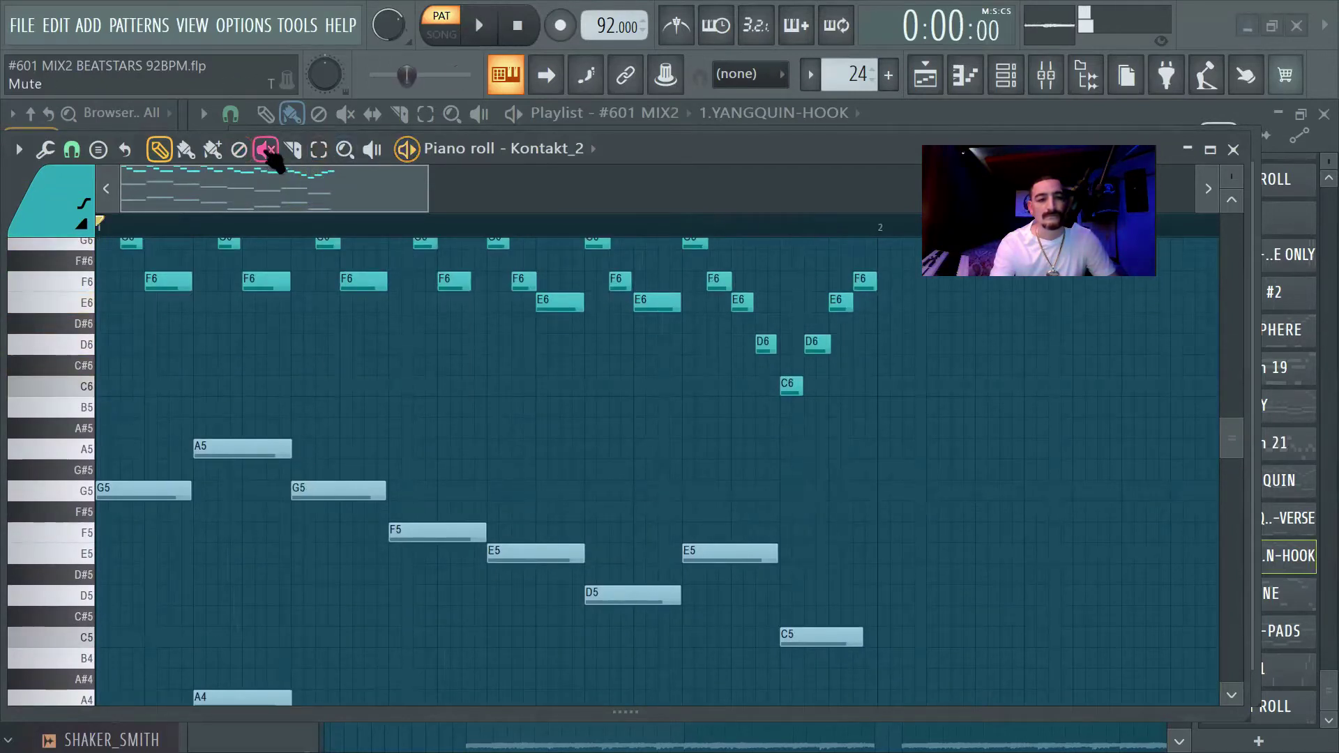
scroll(186, 428, down, 2)
click(183, 427)
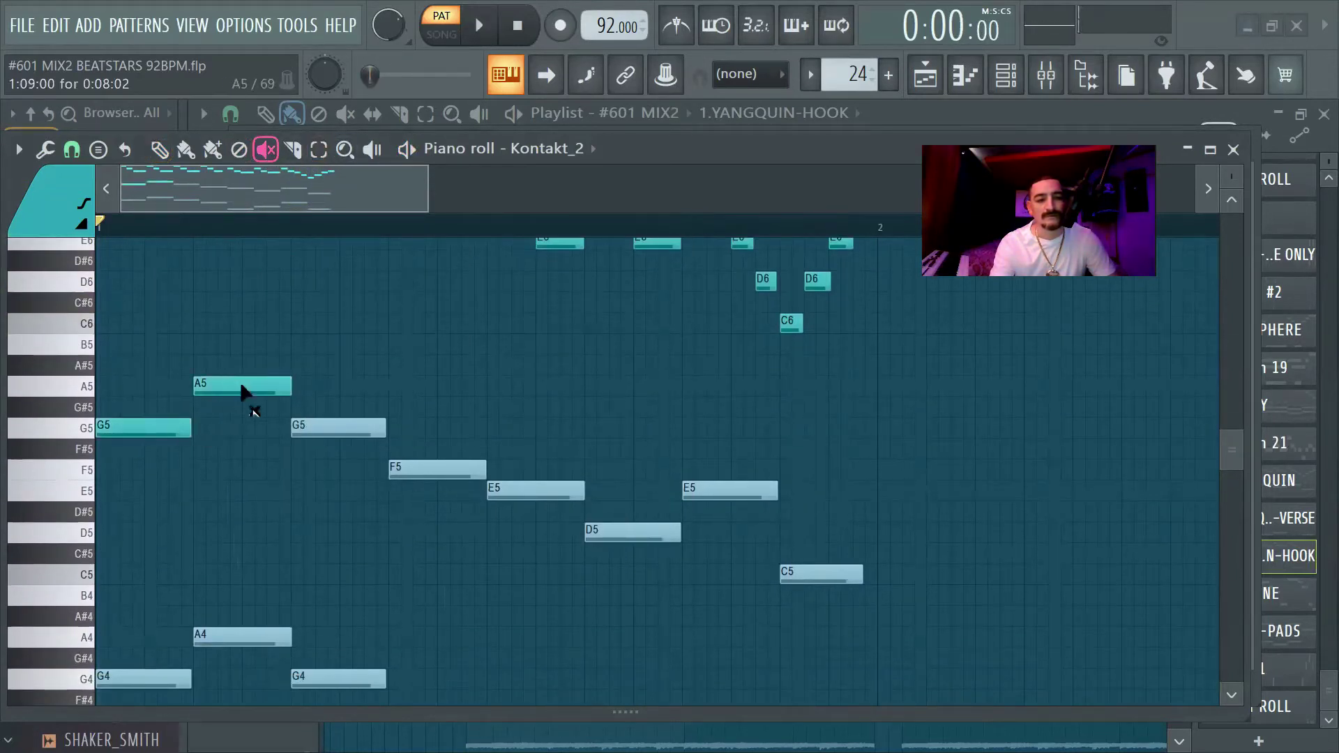
mouse_move(336, 441)
mouse_down()
mouse_move(608, 541)
mouse_move(841, 561)
mouse_up()
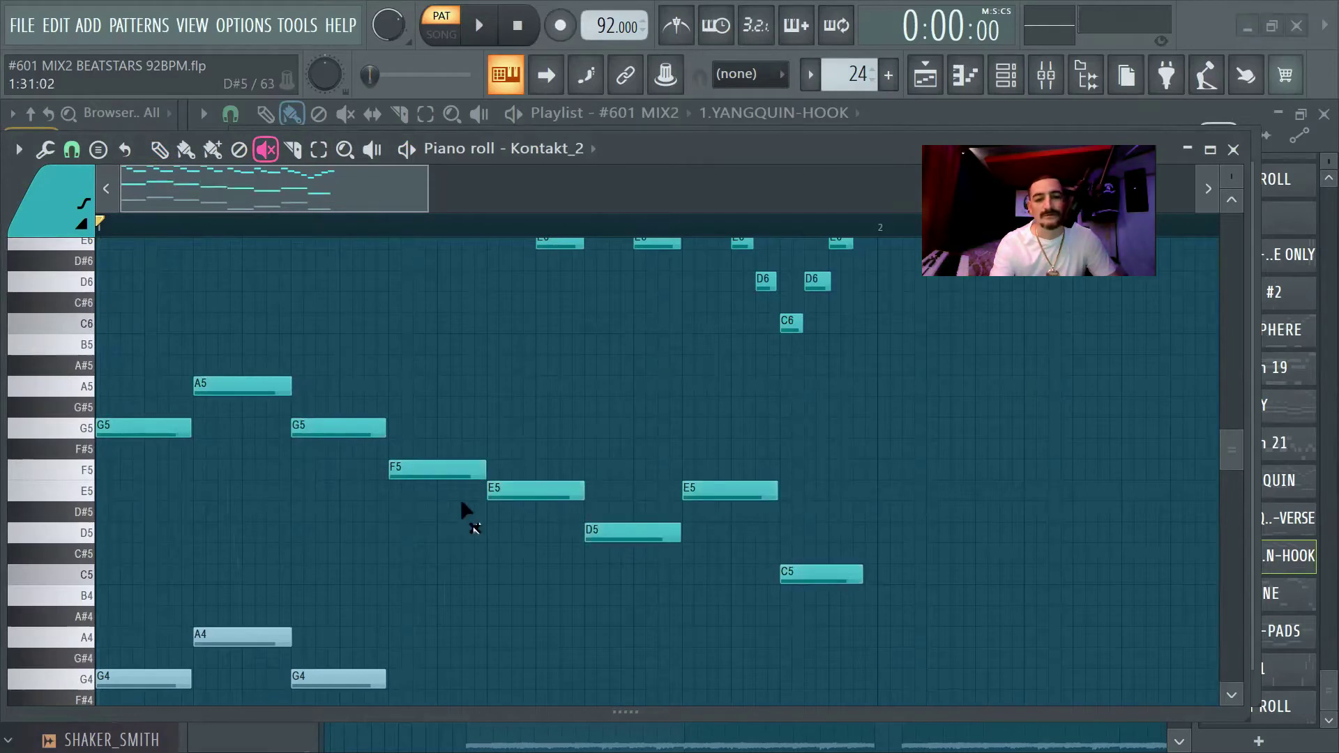
scroll(467, 514, down, 5)
mouse_move(165, 472)
mouse_down()
mouse_move(257, 383)
mouse_move(530, 598)
mouse_move(735, 428)
mouse_up()
scroll(328, 365, up, 3)
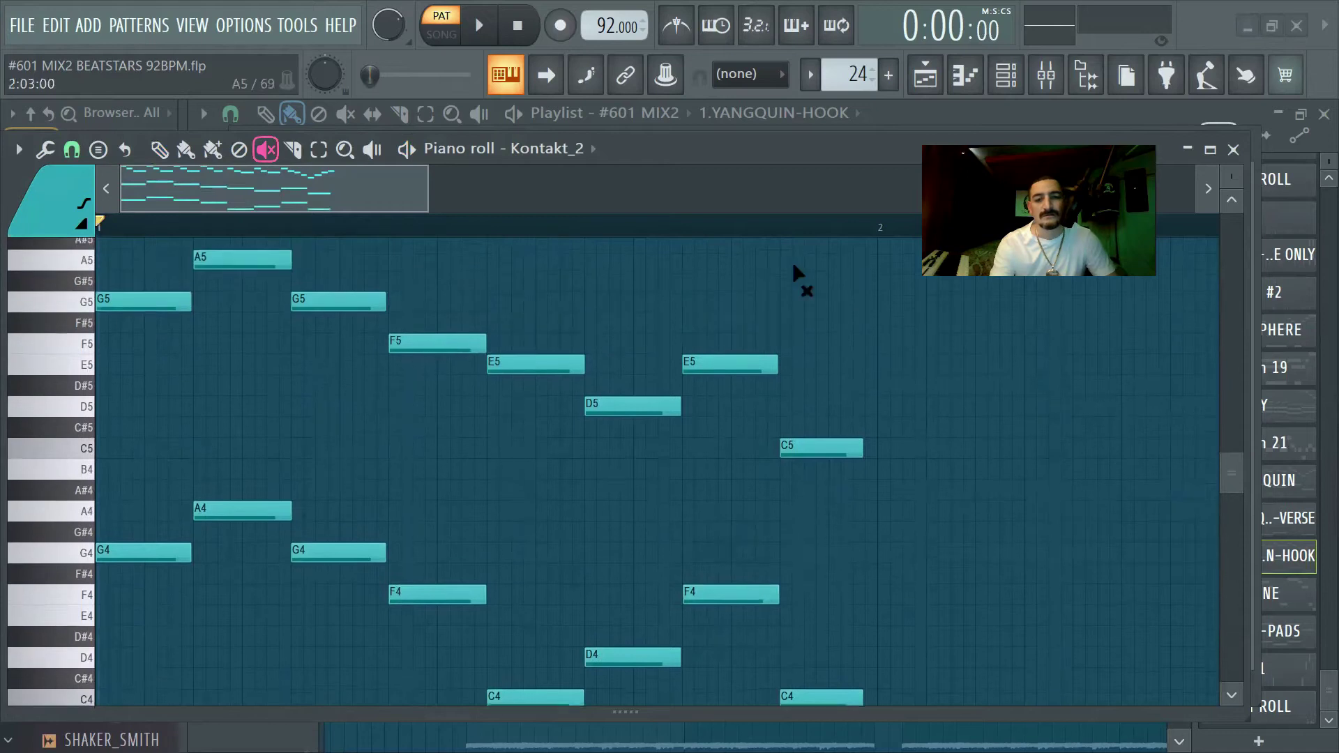
Play the Kontakt_2 pattern with all note lines active, examine the full note range and stop playback
key(space)
scroll(1225, 185, down, 4)
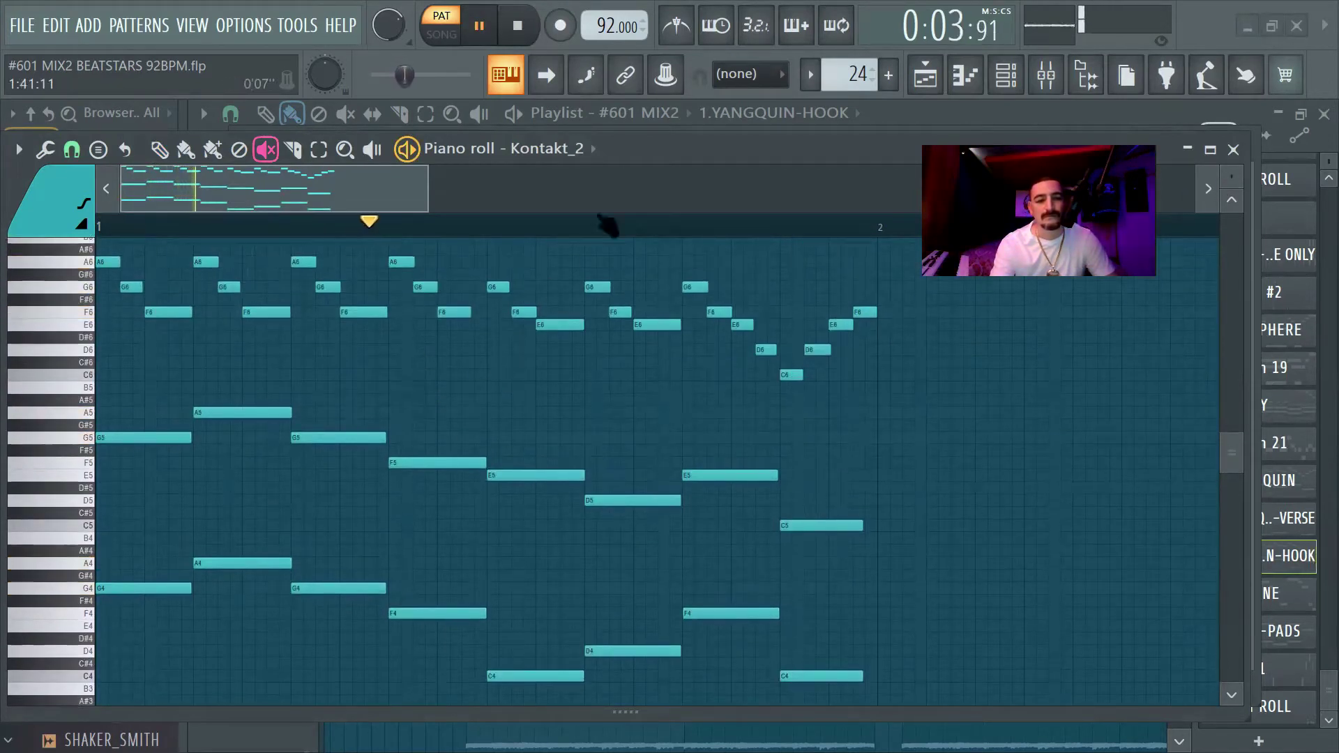
drag(663, 147, 663, 83)
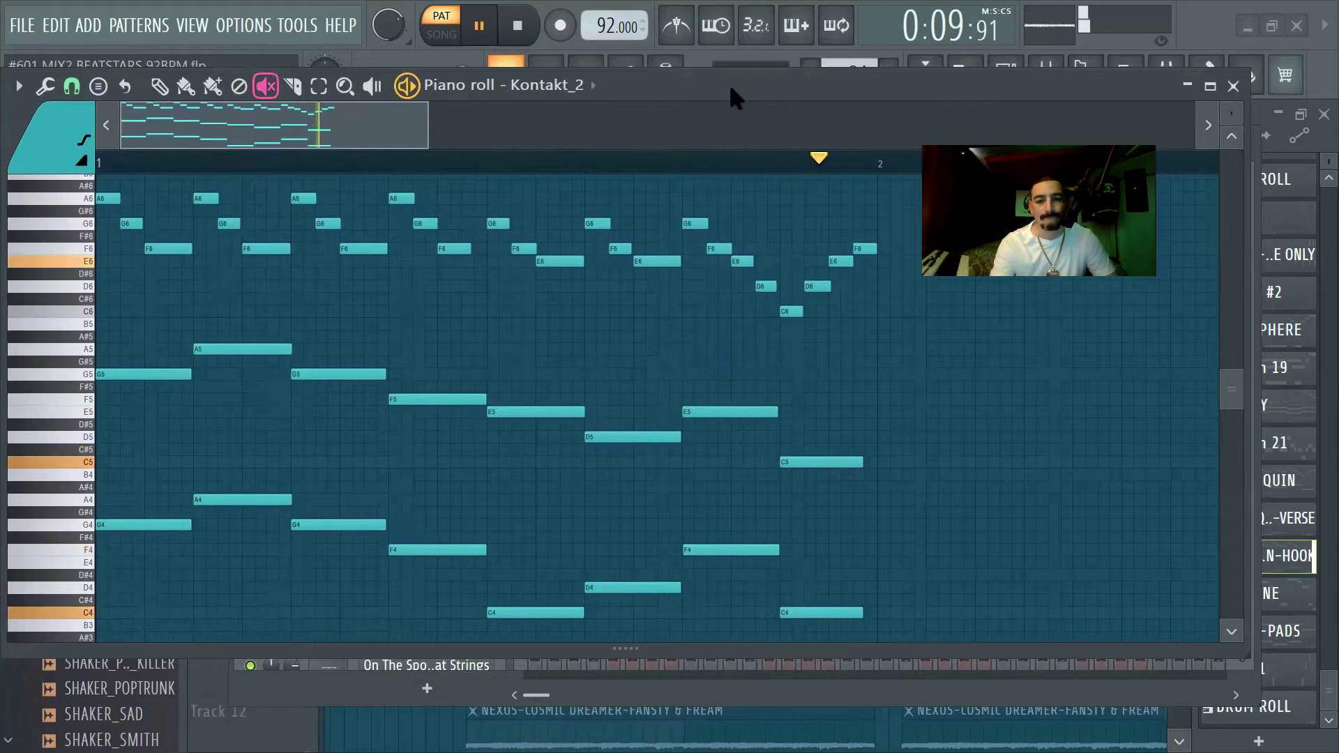
key(space)
drag(726, 81, 703, 140)
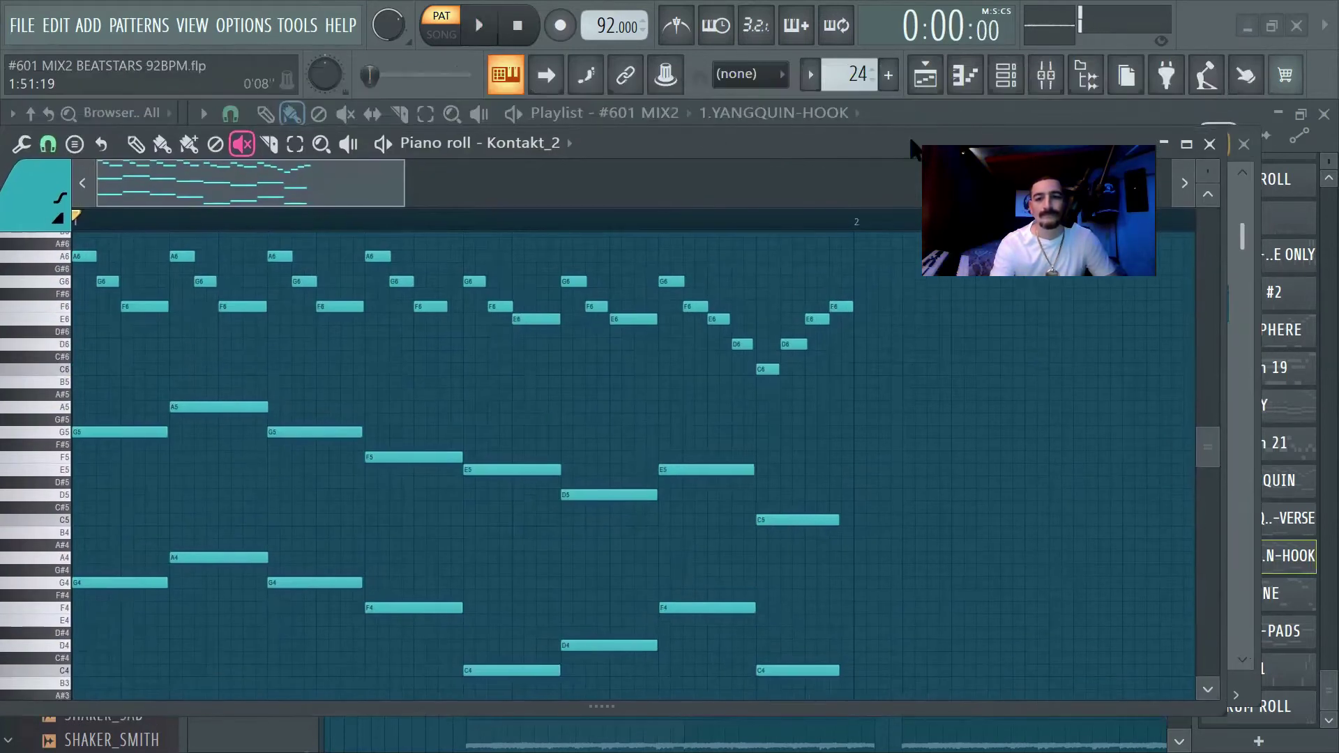
Return to the playlist and play the soloed YANGQUIN-HOOK clip from bar 2 in song mode
click(965, 75)
click(1006, 75)
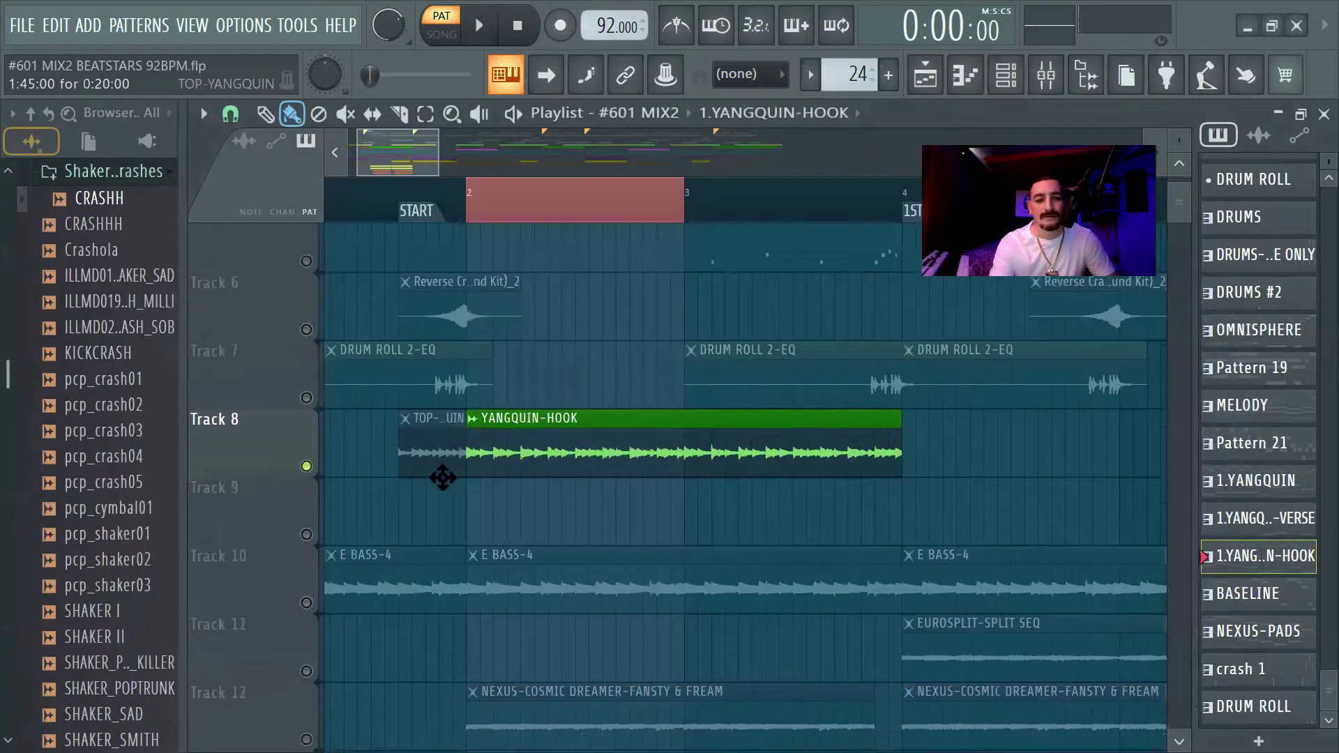
scroll(467, 425, down, 2)
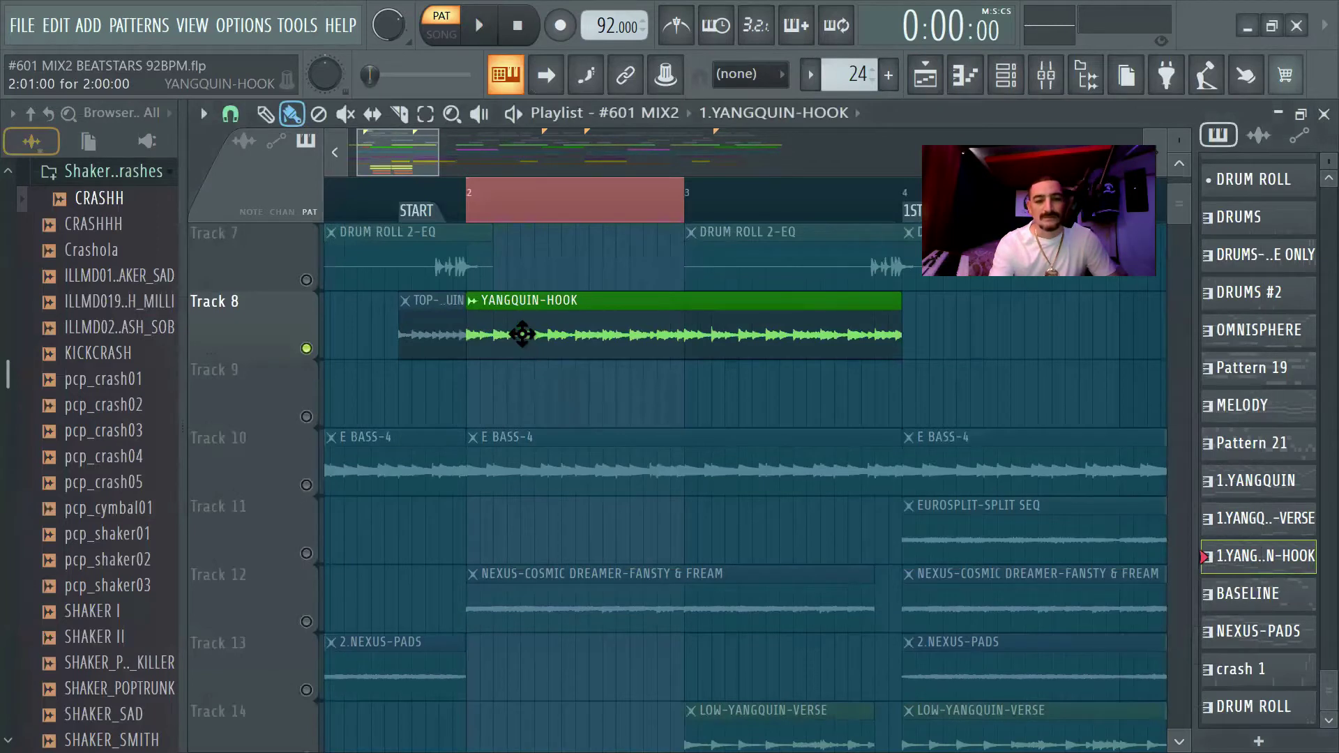
click(469, 206)
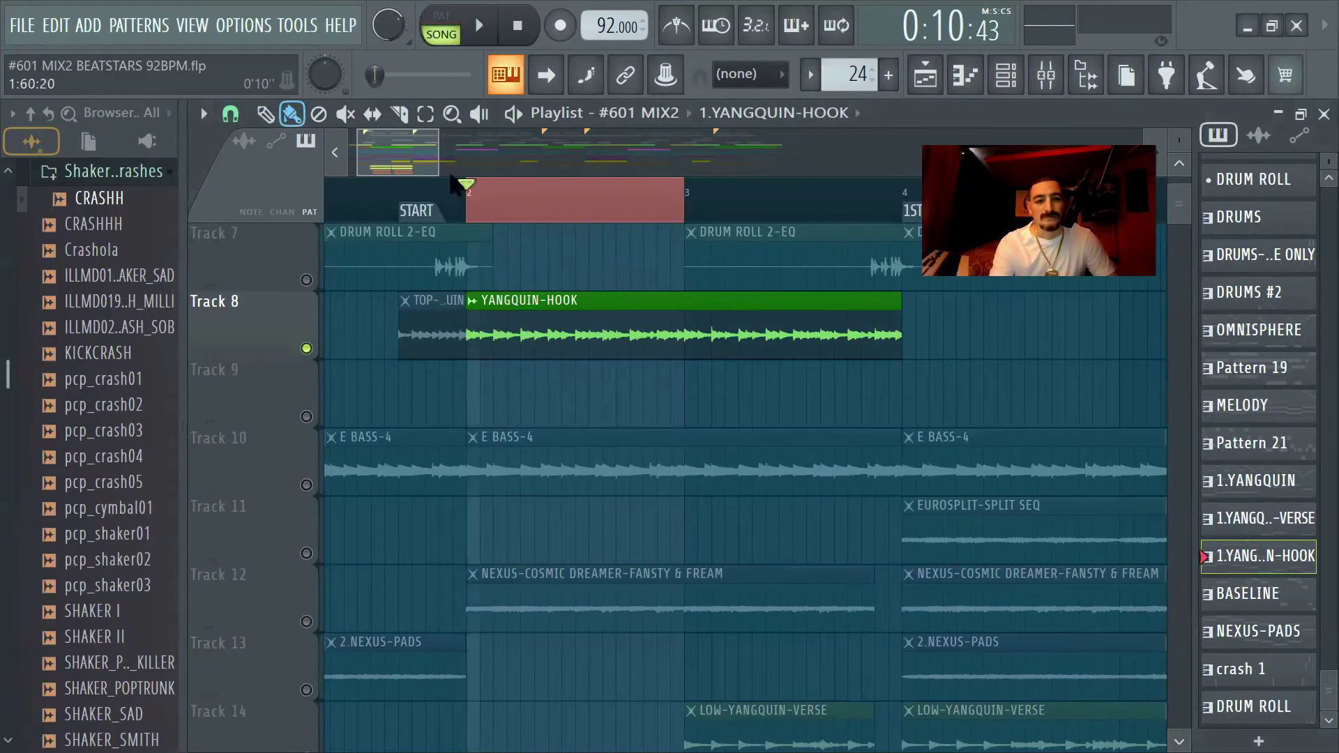
key(space)
scroll(495, 424, up, 2)
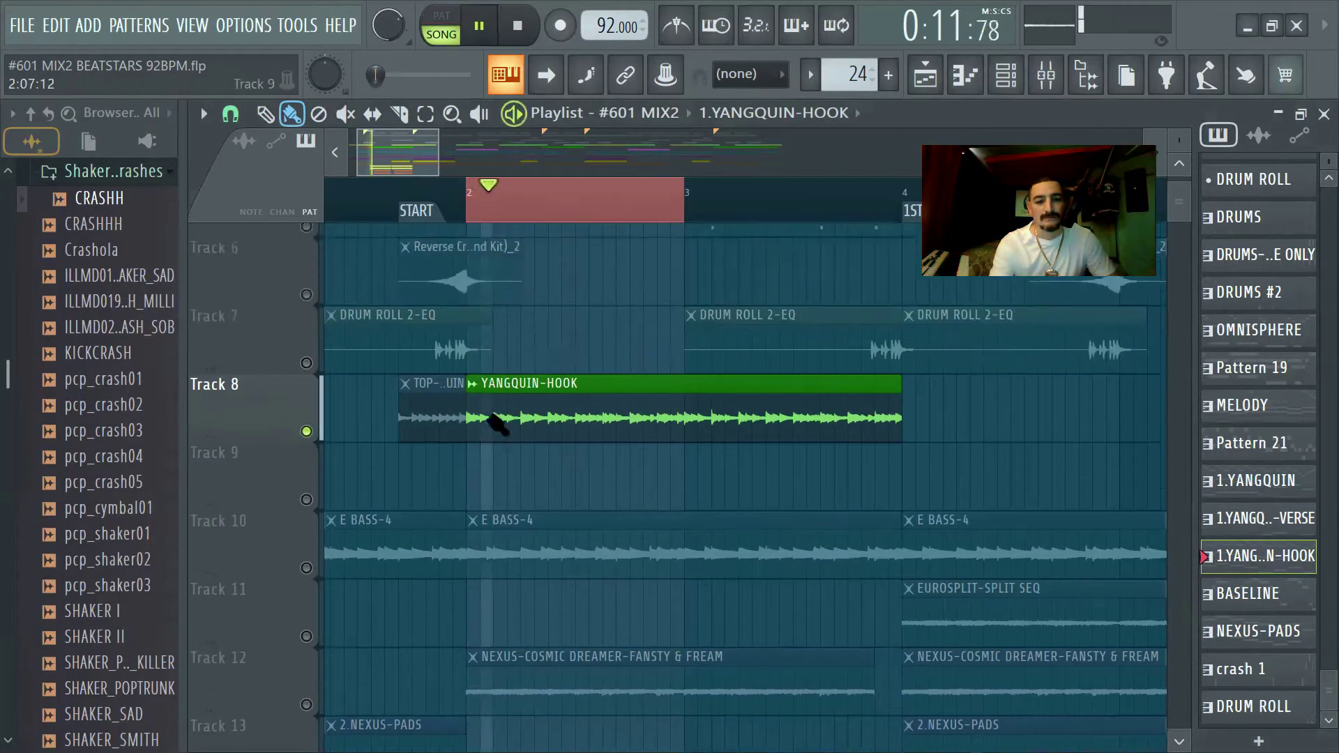
scroll(495, 425, down, 1)
scroll(495, 426, down, 1)
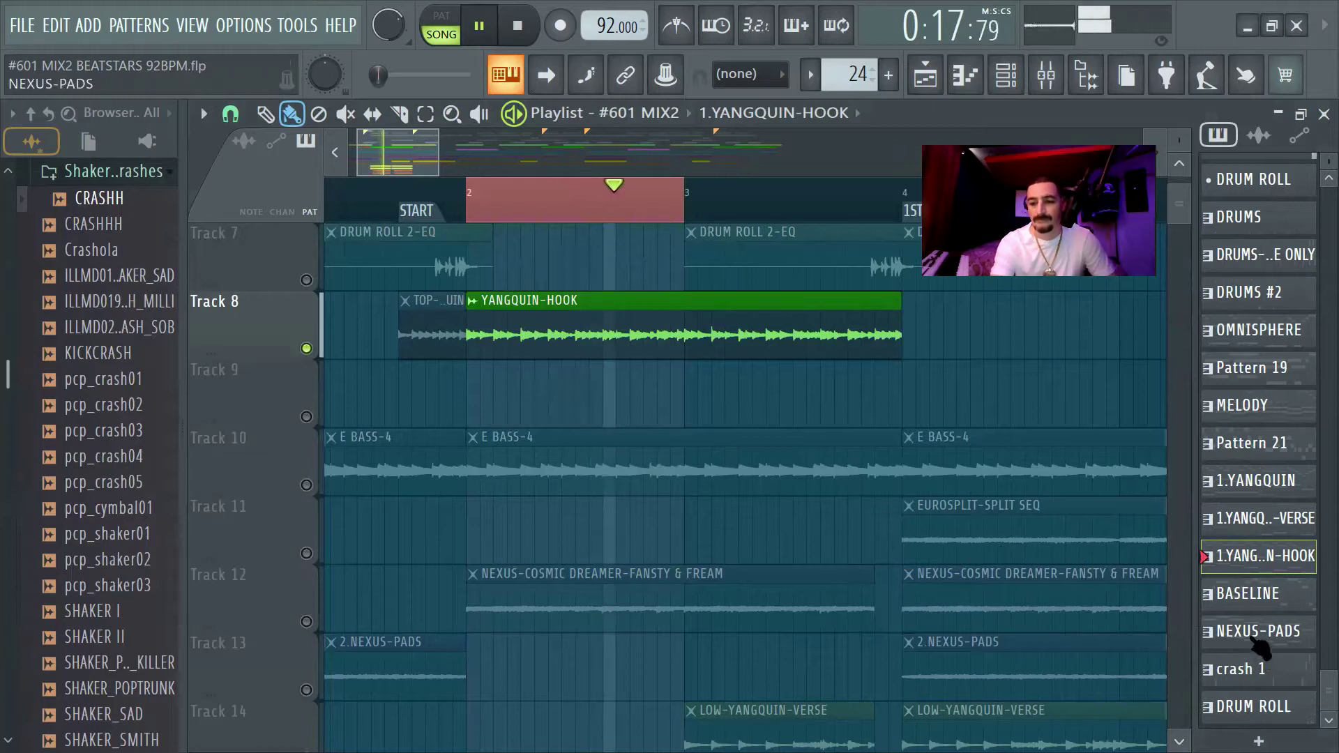
Select the BASELINE pattern, open its reFX Nexus instrument from the Channel rack and switch to pattern playback mode
click(1248, 594)
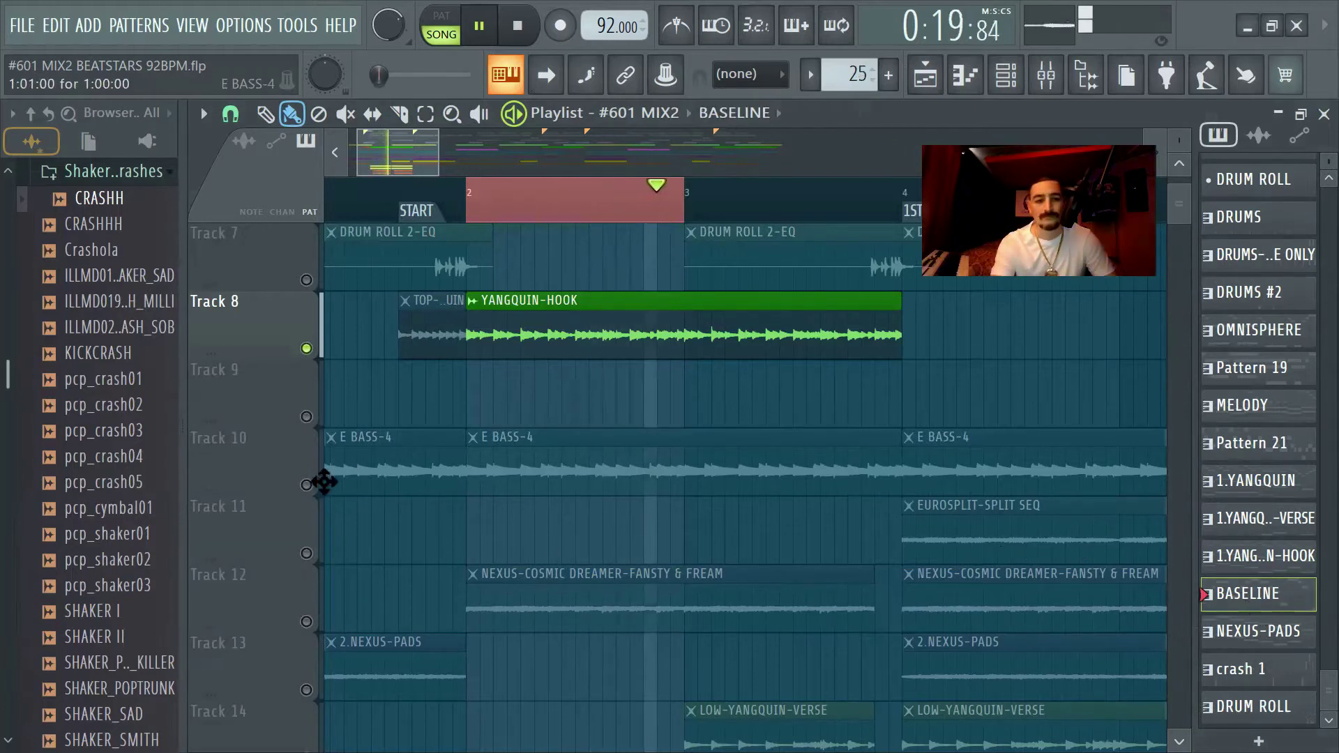
key(space)
key(F6)
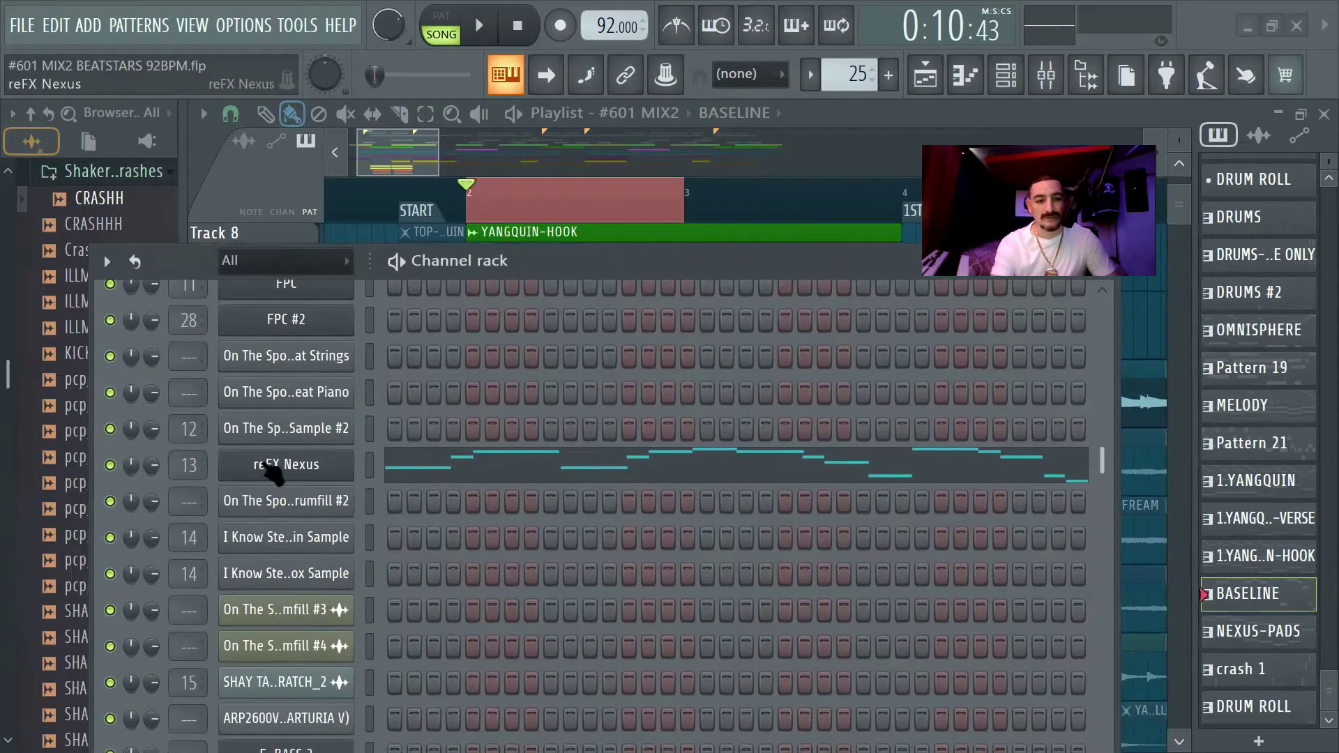
click(270, 473)
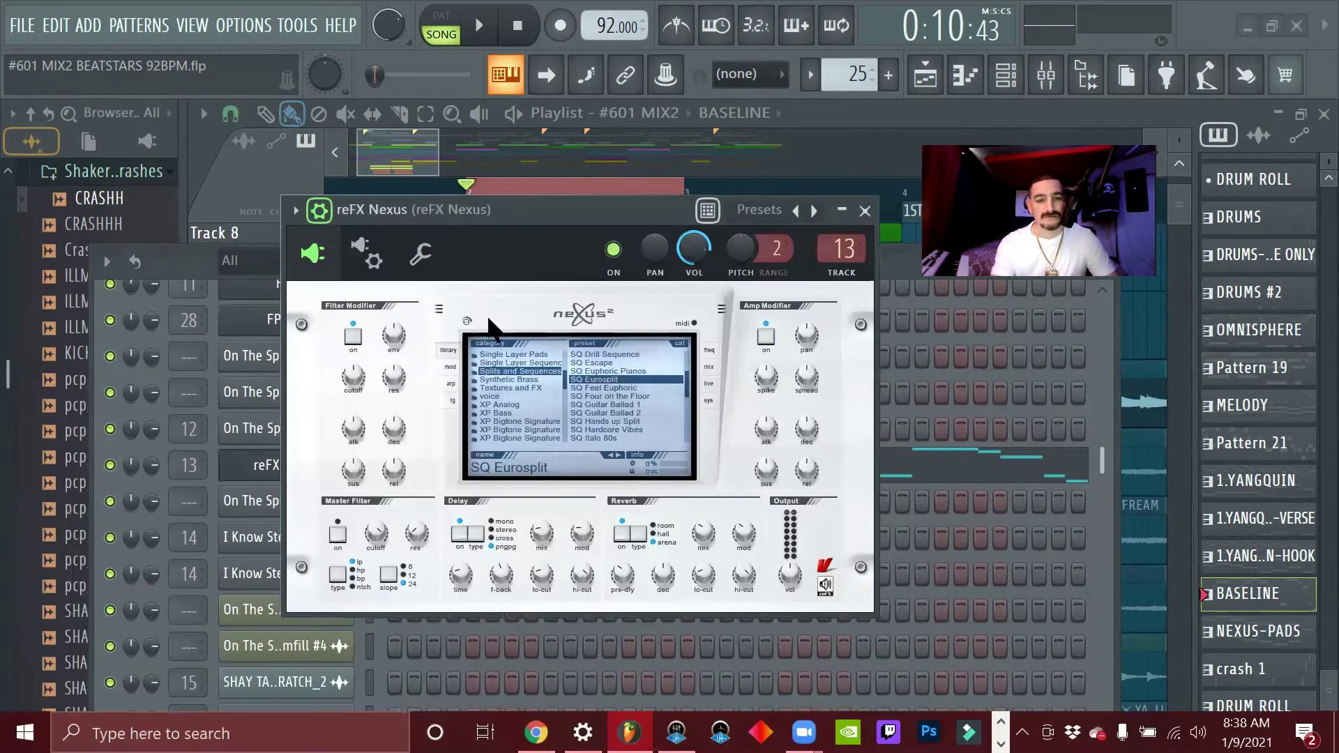
drag(532, 215, 571, 173)
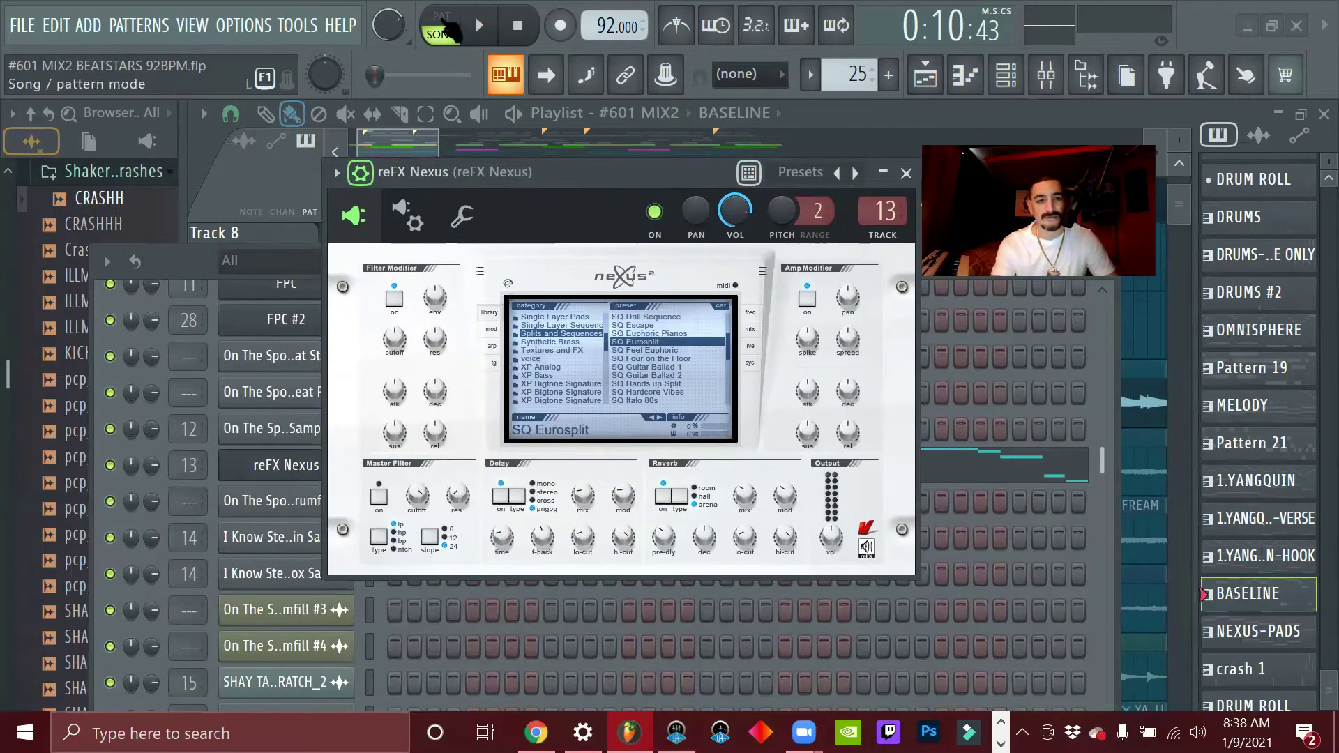
key(l)
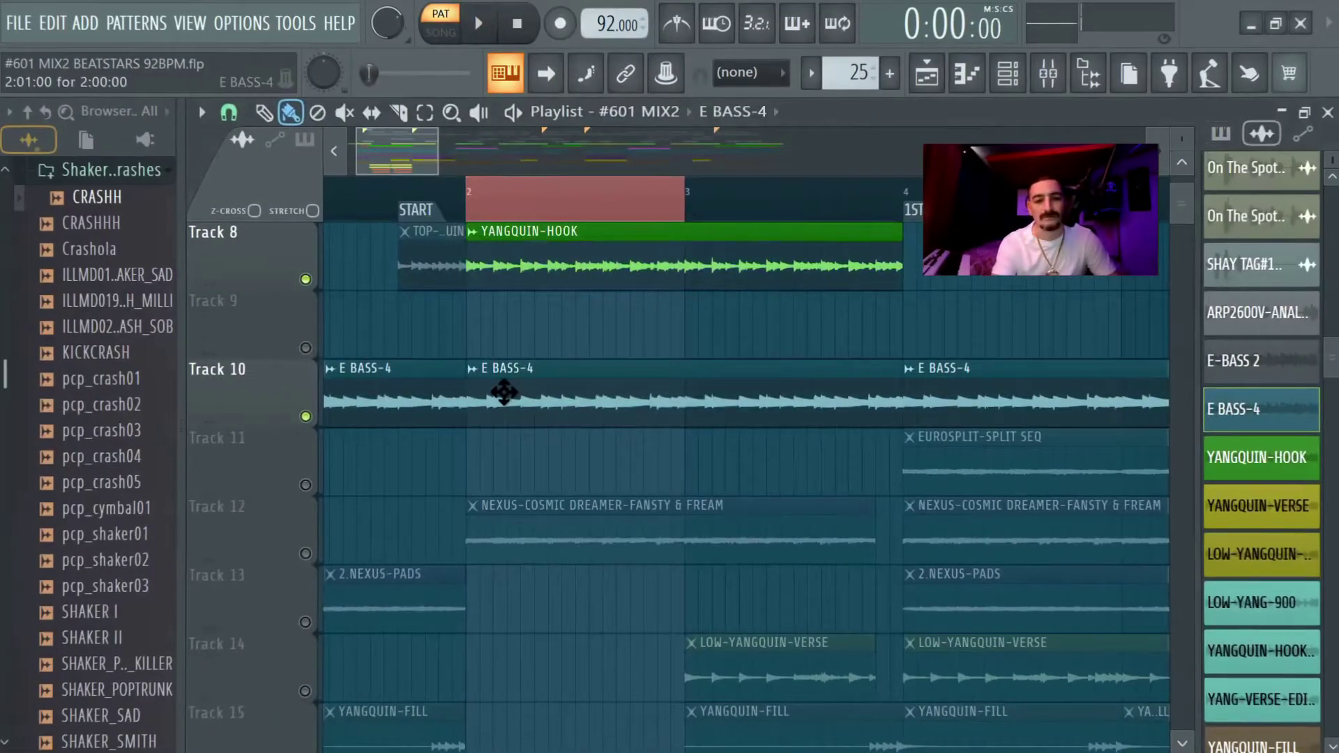
Check the E BASS-4 clip's channel settings, listen to it in song mode from bar 2 and stop playback
double_click(503, 393)
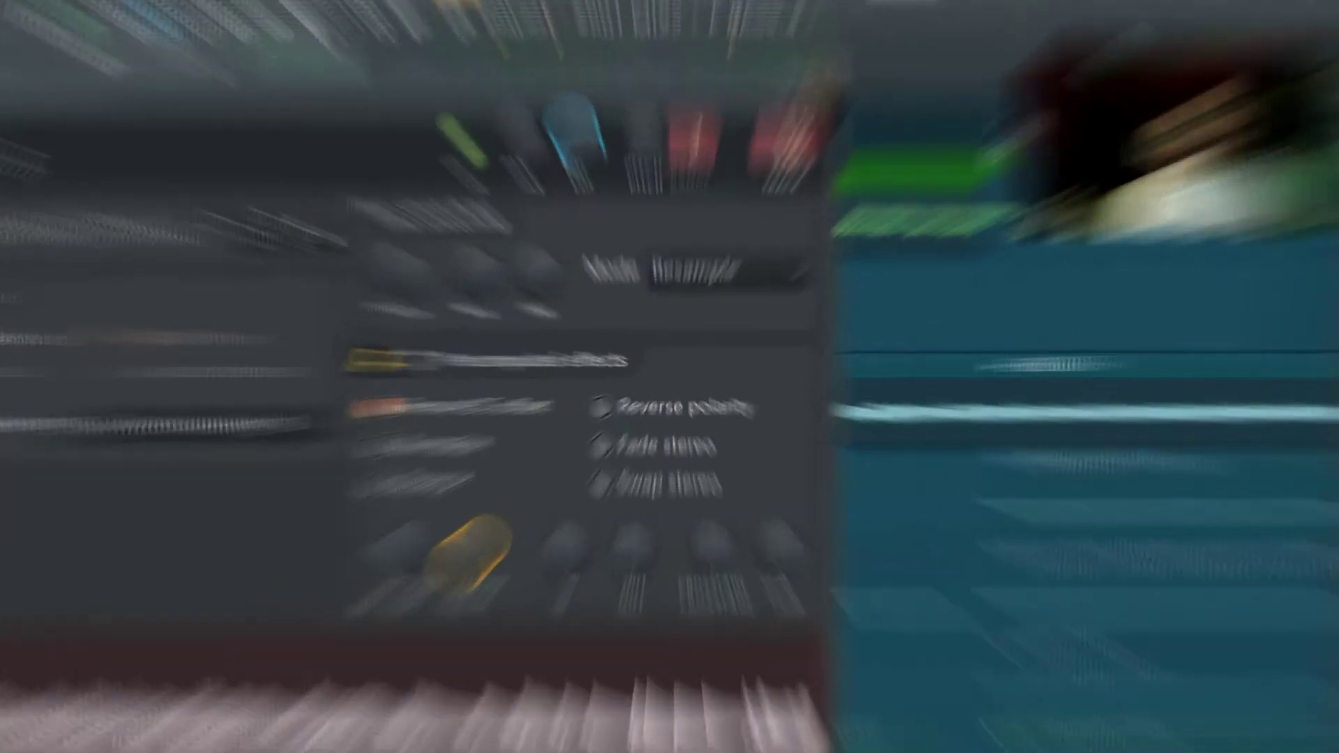
click(775, 173)
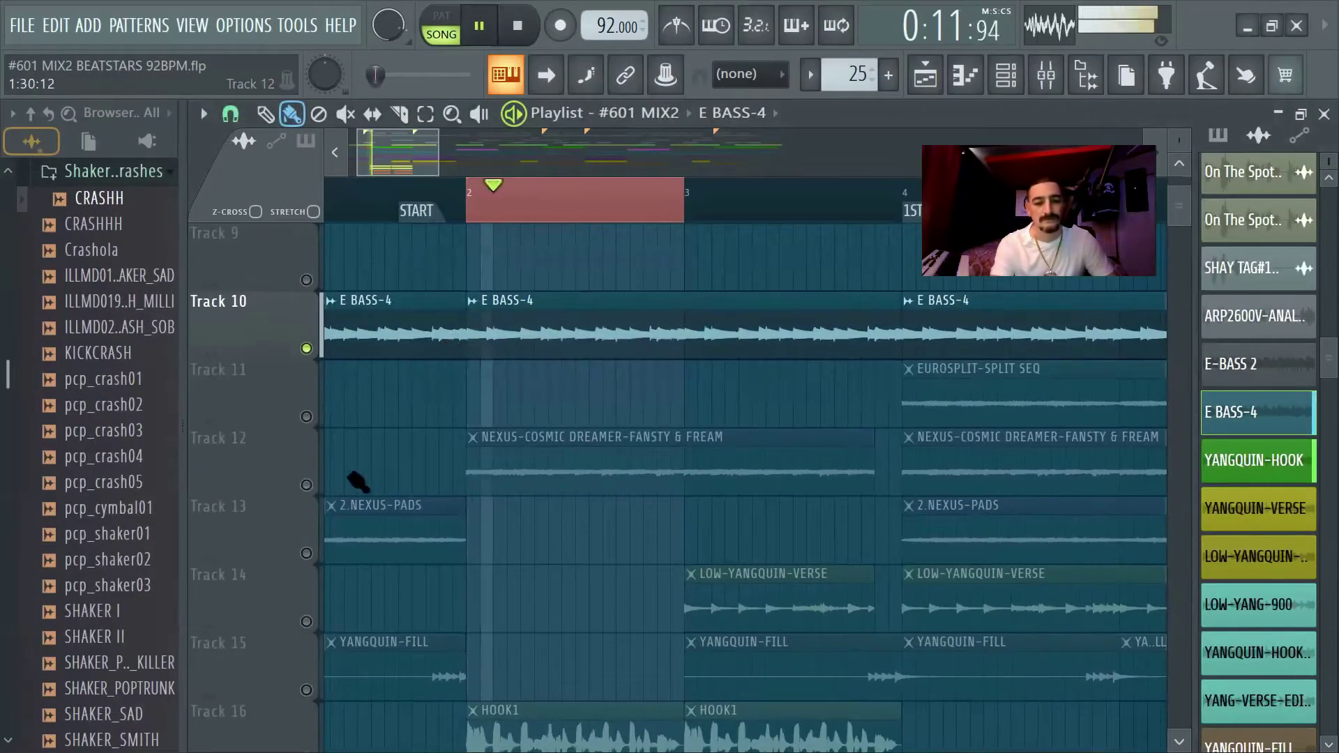
scroll(362, 466, down, 1)
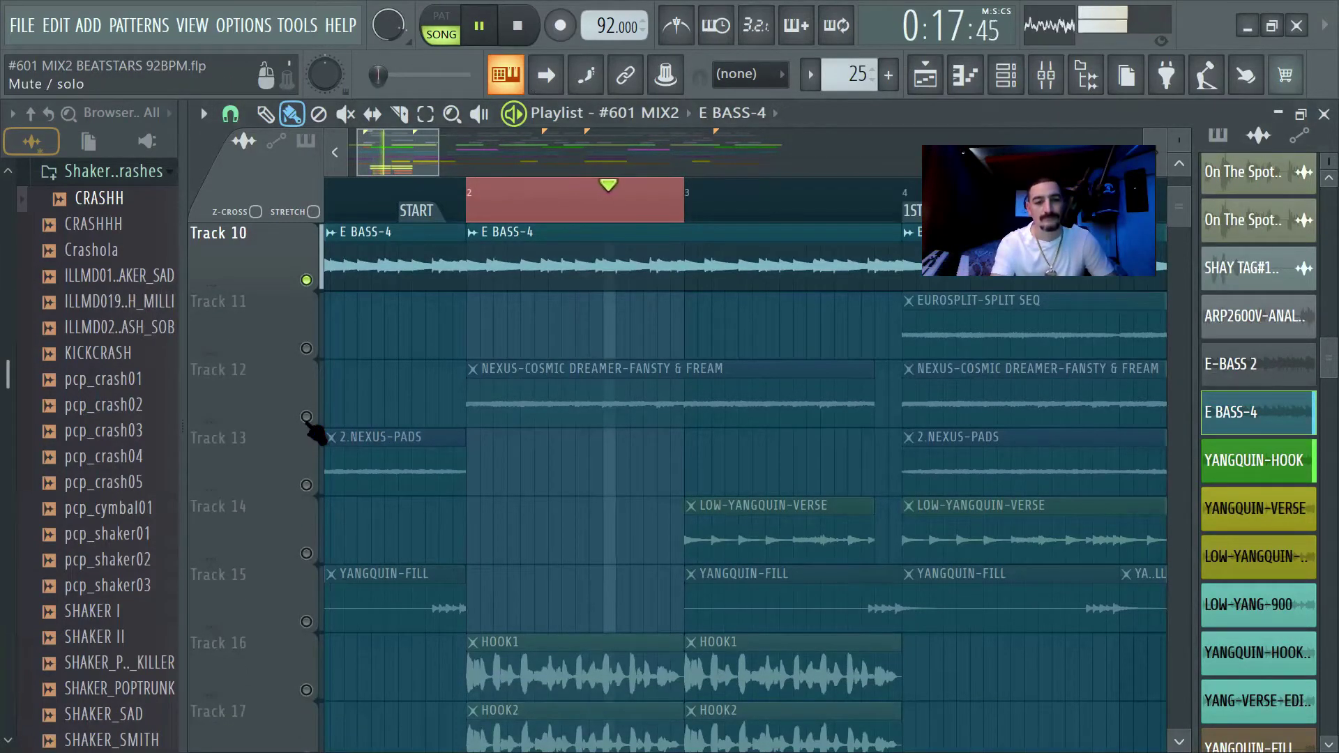
key(space)
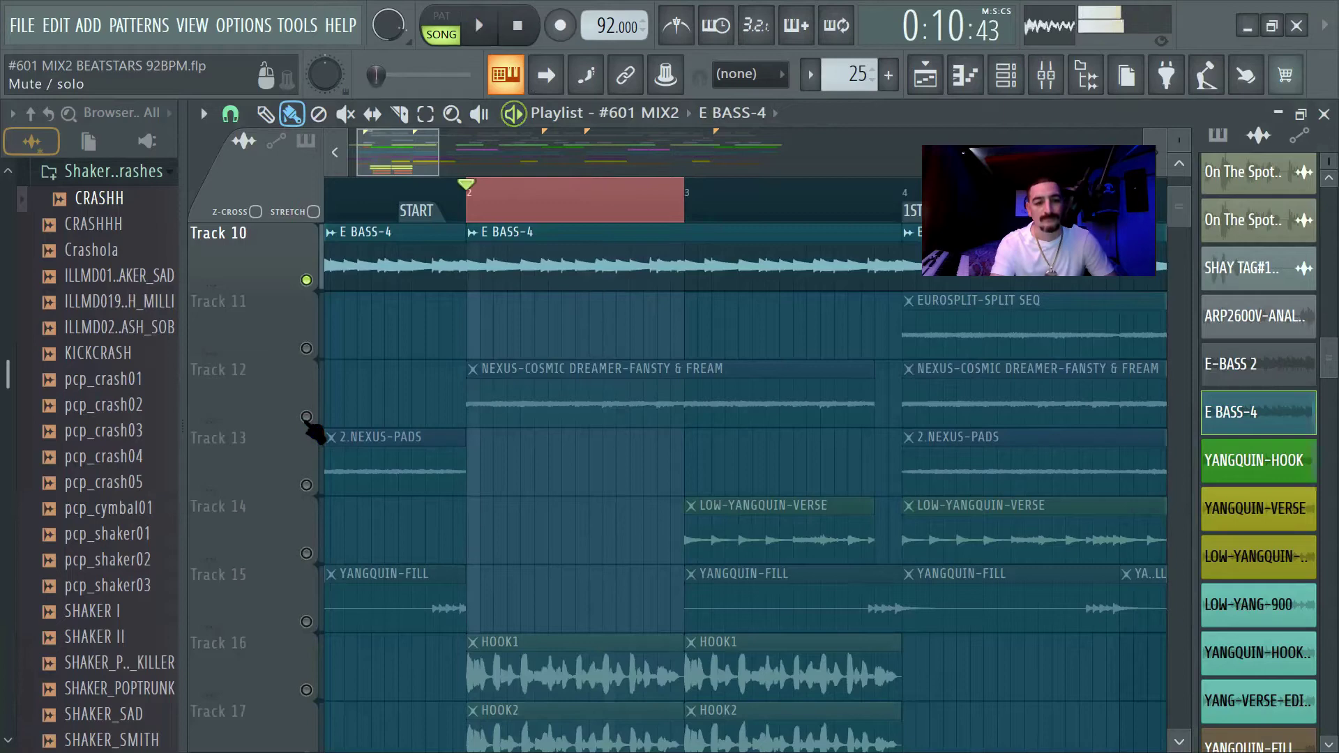
Enable Track 12 and open its NEXUS-COSMIC DREAMER-FANSTY & FREAM clip
click(307, 422)
double_click(527, 398)
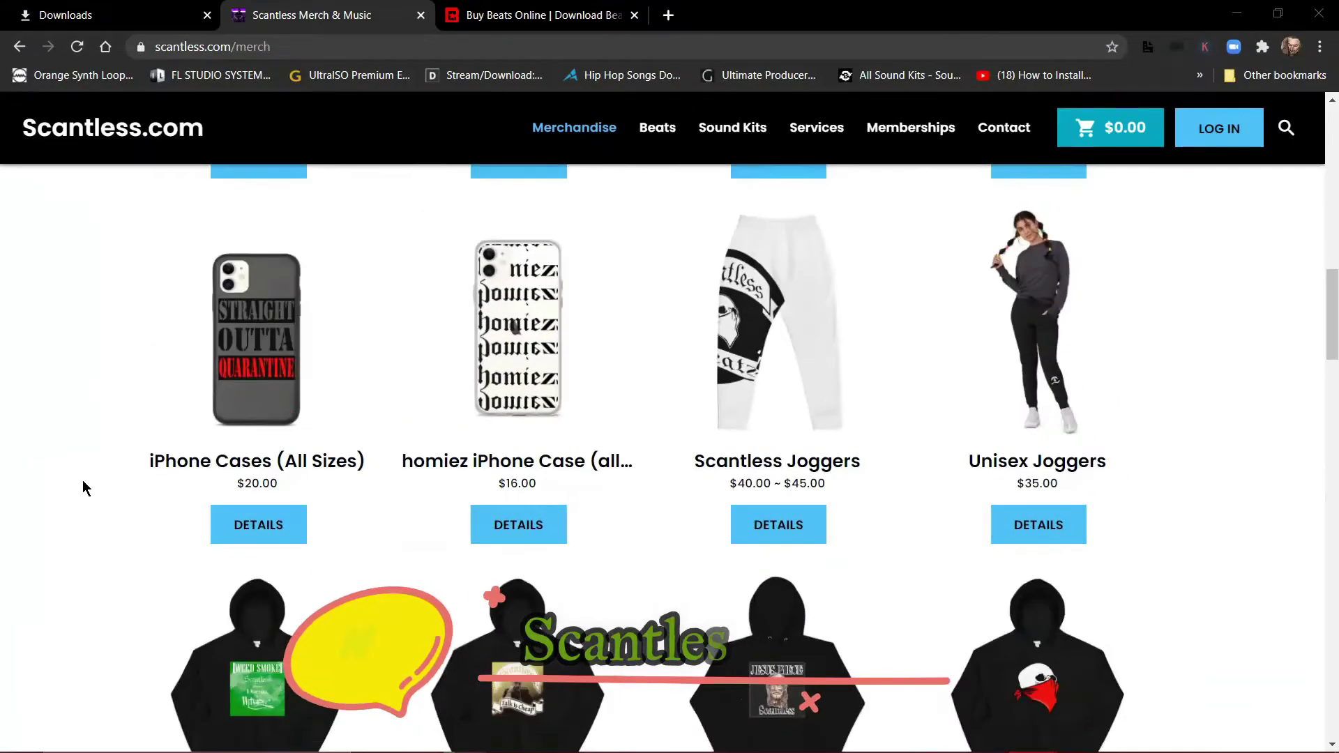
scroll(83, 481, down, 6)
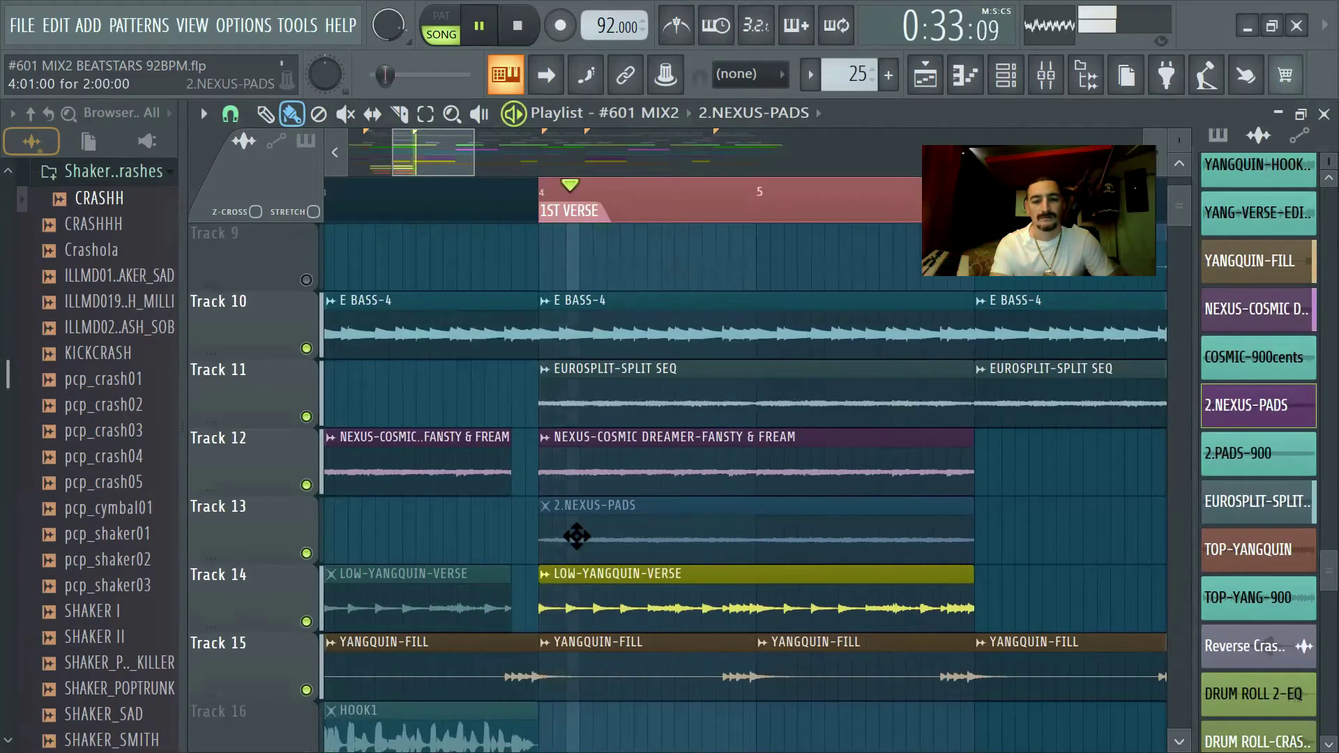
Delete the muted 2.NEXUS-PADS clip at the 1ST VERSE marker on Track 13 and examine the other verse clips during playback
right_click(576, 536)
scroll(541, 242, up, 3)
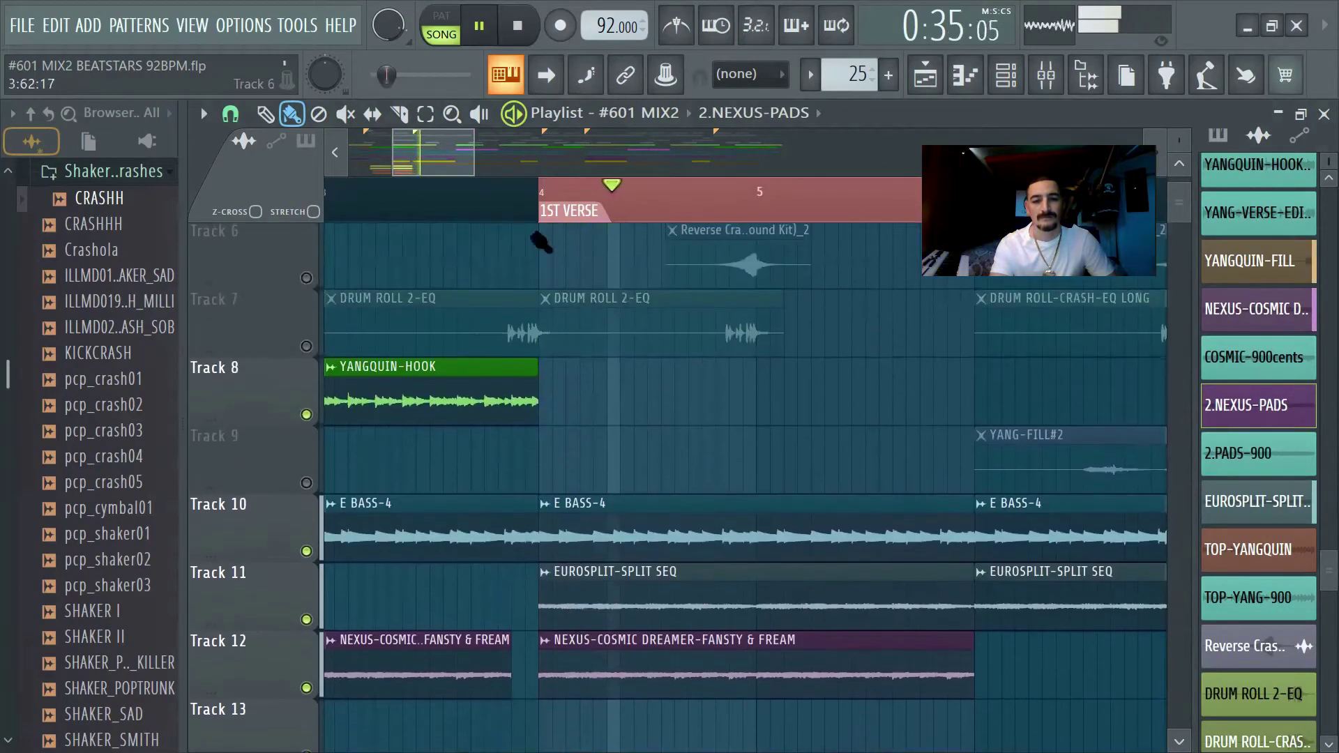
ctrl+scroll(558, 293, down, 4)
scroll(576, 329, down, 2)
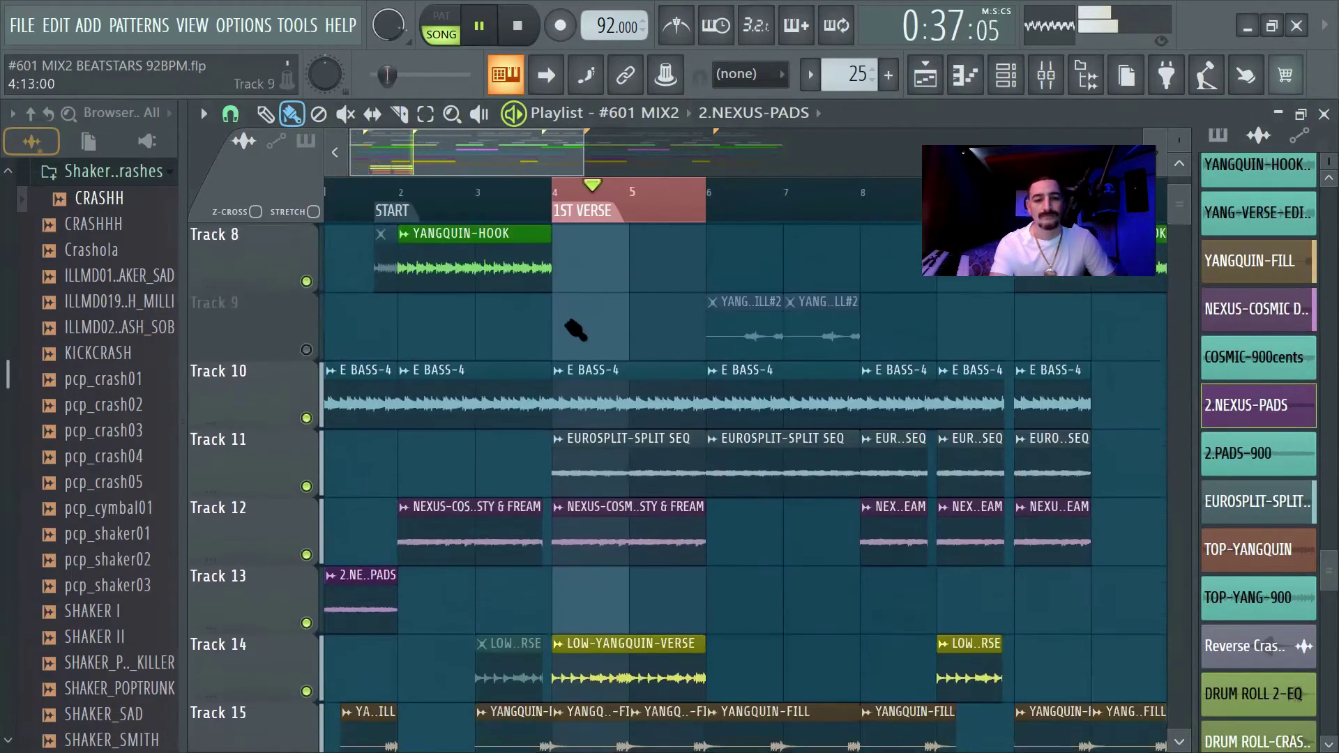
scroll(568, 337, down, 3)
ctrl+scroll(613, 222, up, 2)
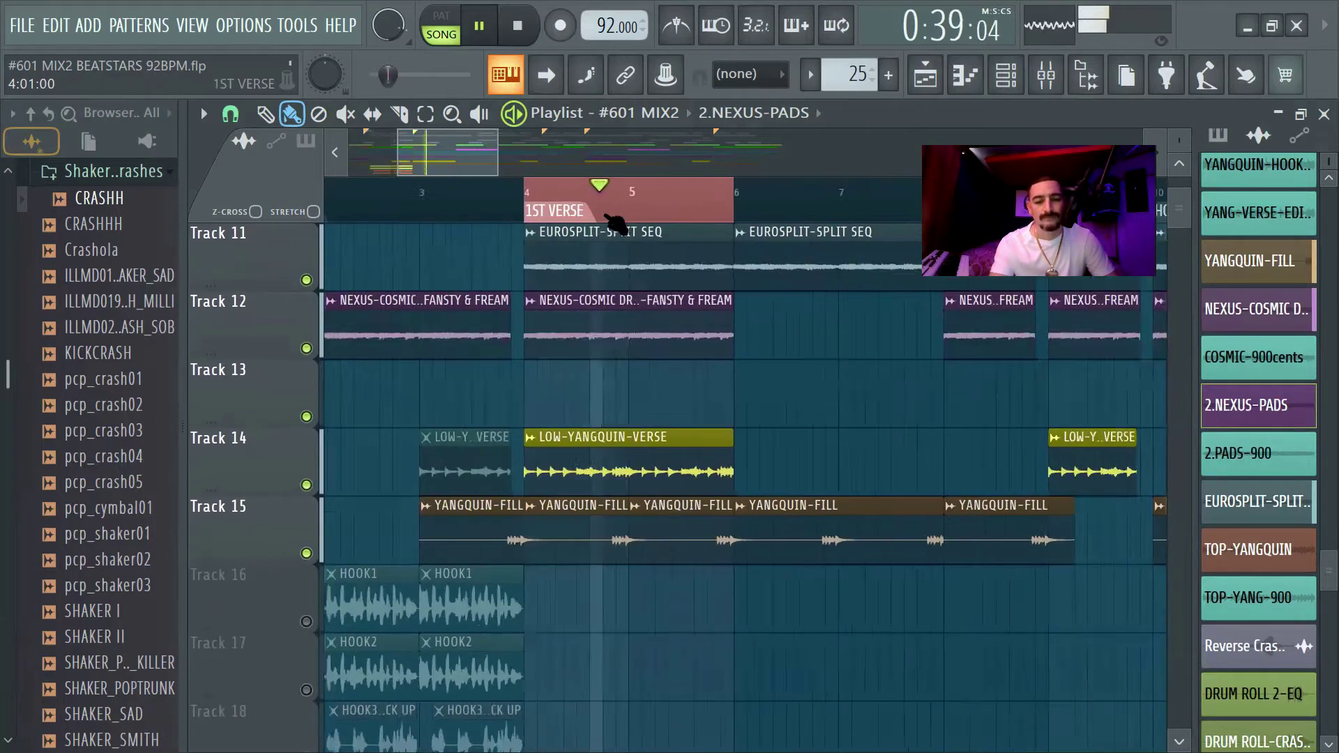
ctrl+scroll(614, 222, up, 3)
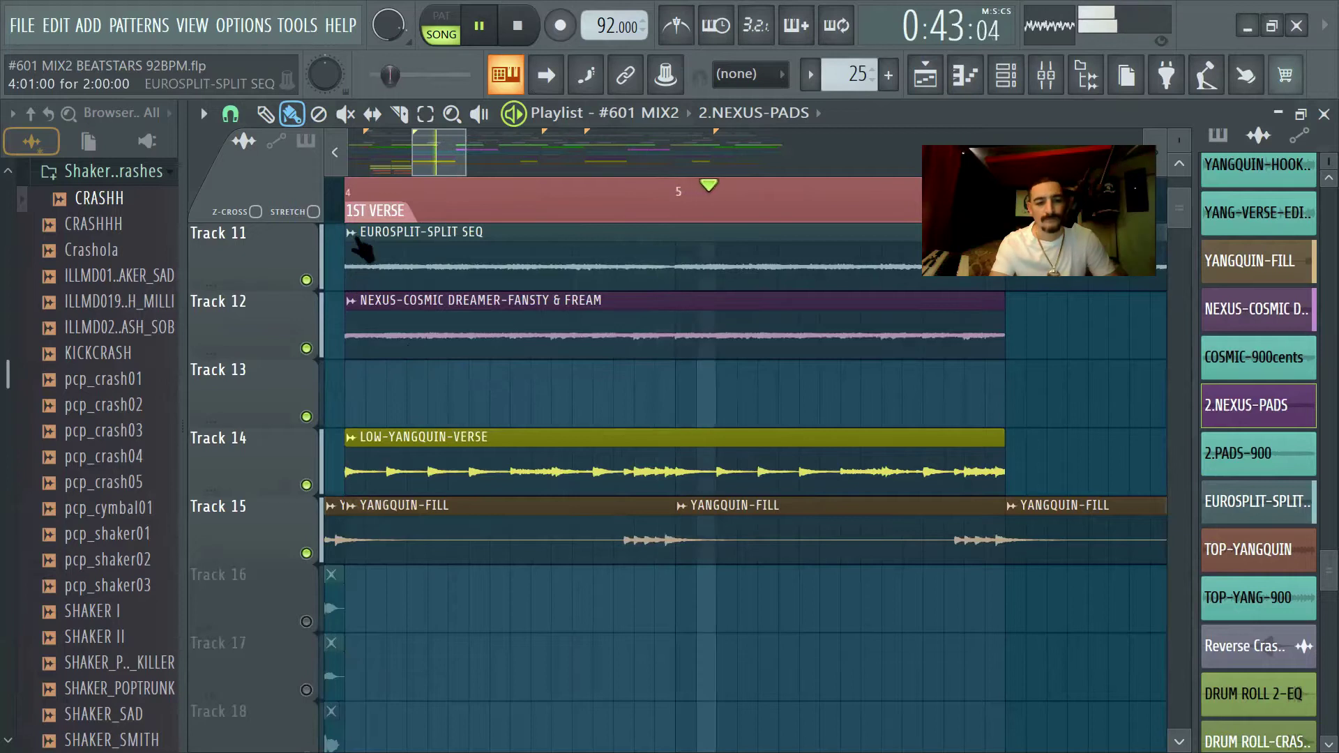
Stop playback, solo Track 14 and play its LOW-YANGQUIN-VERSE clip from the 1ST VERSE marker
key(space)
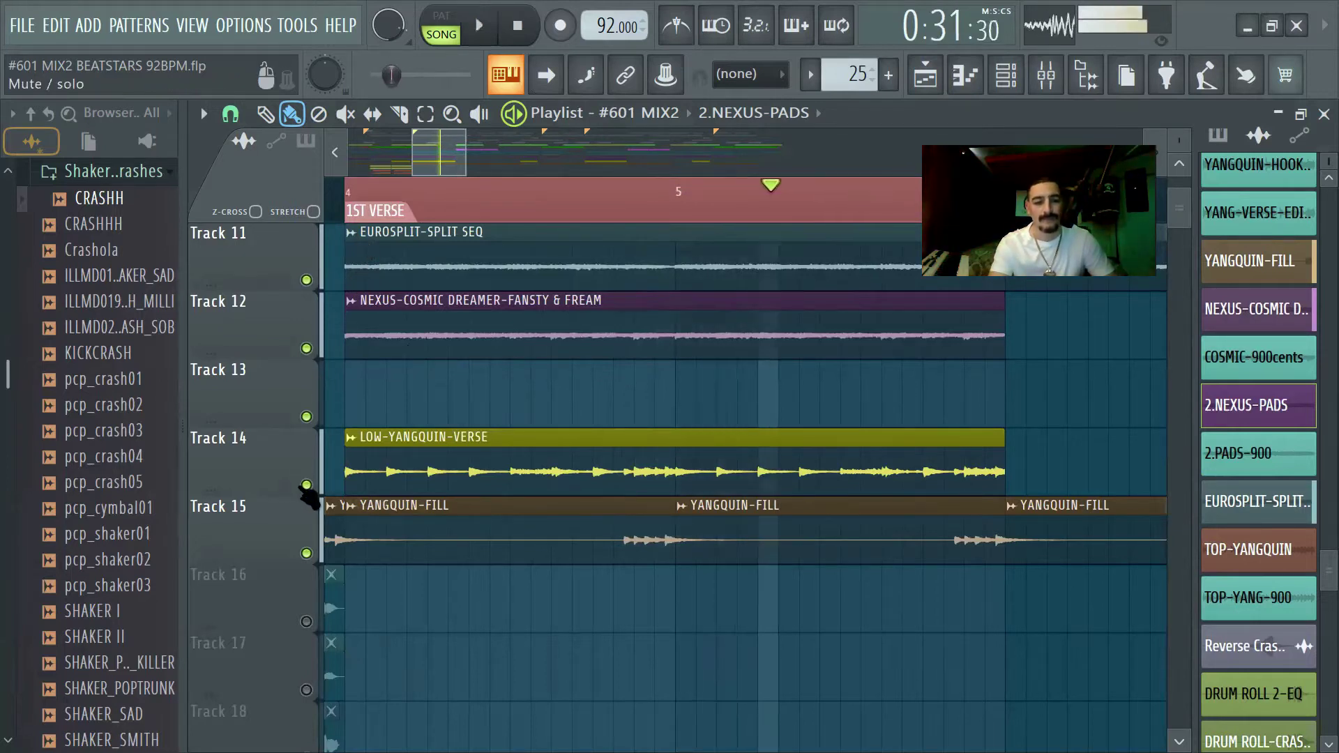
right_click(306, 485)
key(space)
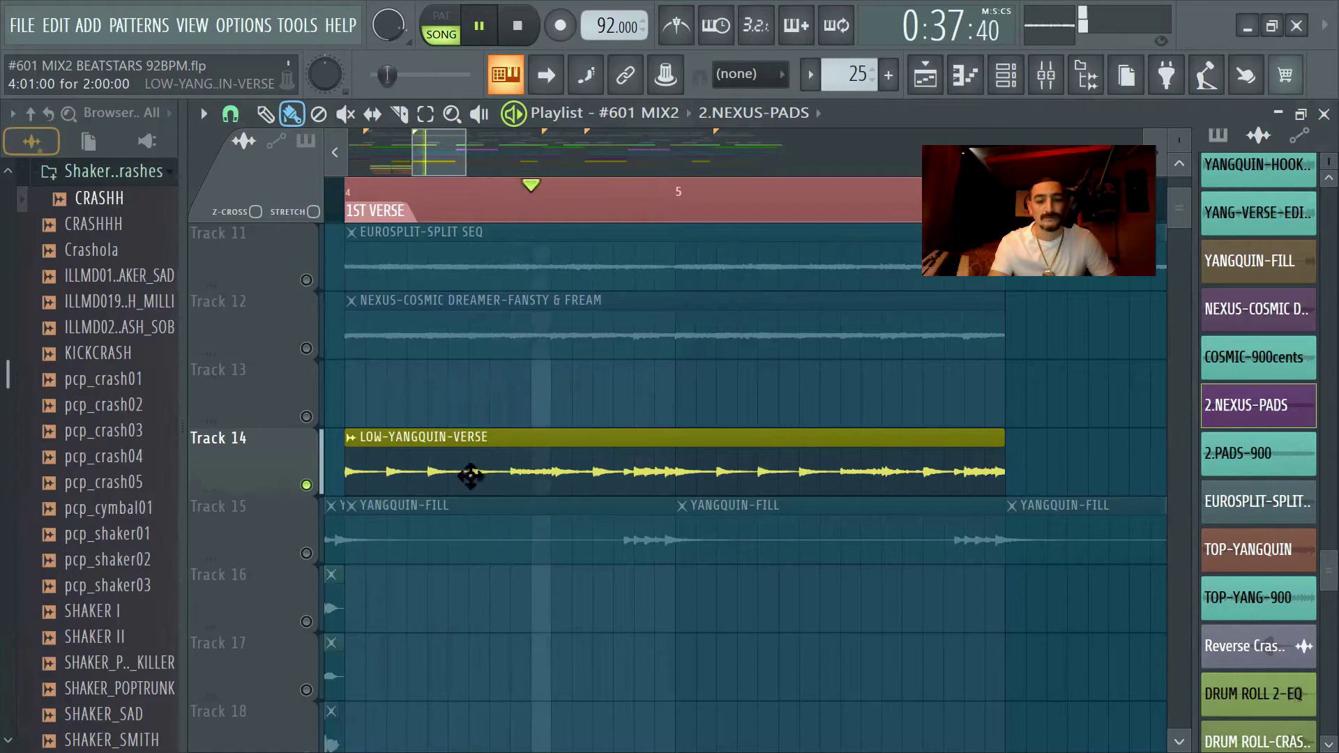
Mute the hook vocals on Tracks 16 to 19 and turn those four tracks back on
scroll(440, 205, down, 5)
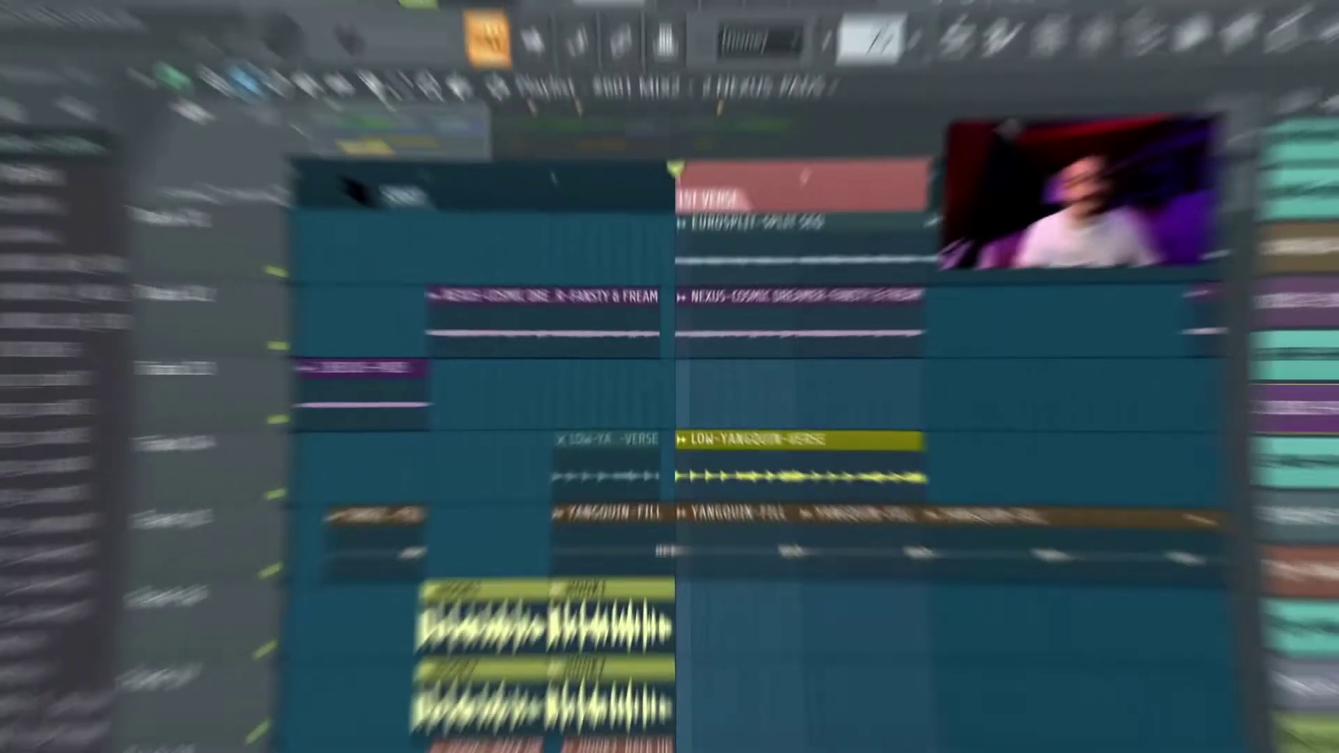
scroll(349, 335, down, 4)
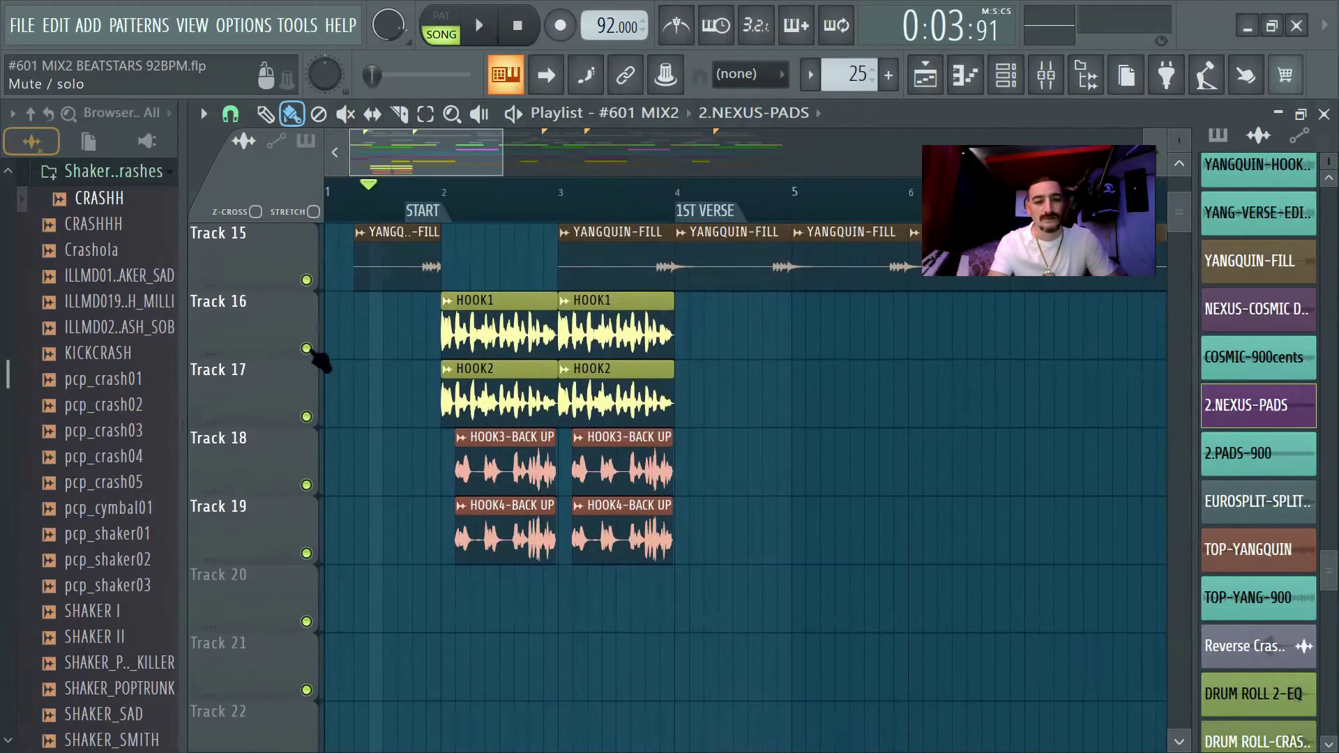
click(306, 348)
click(306, 417)
click(306, 485)
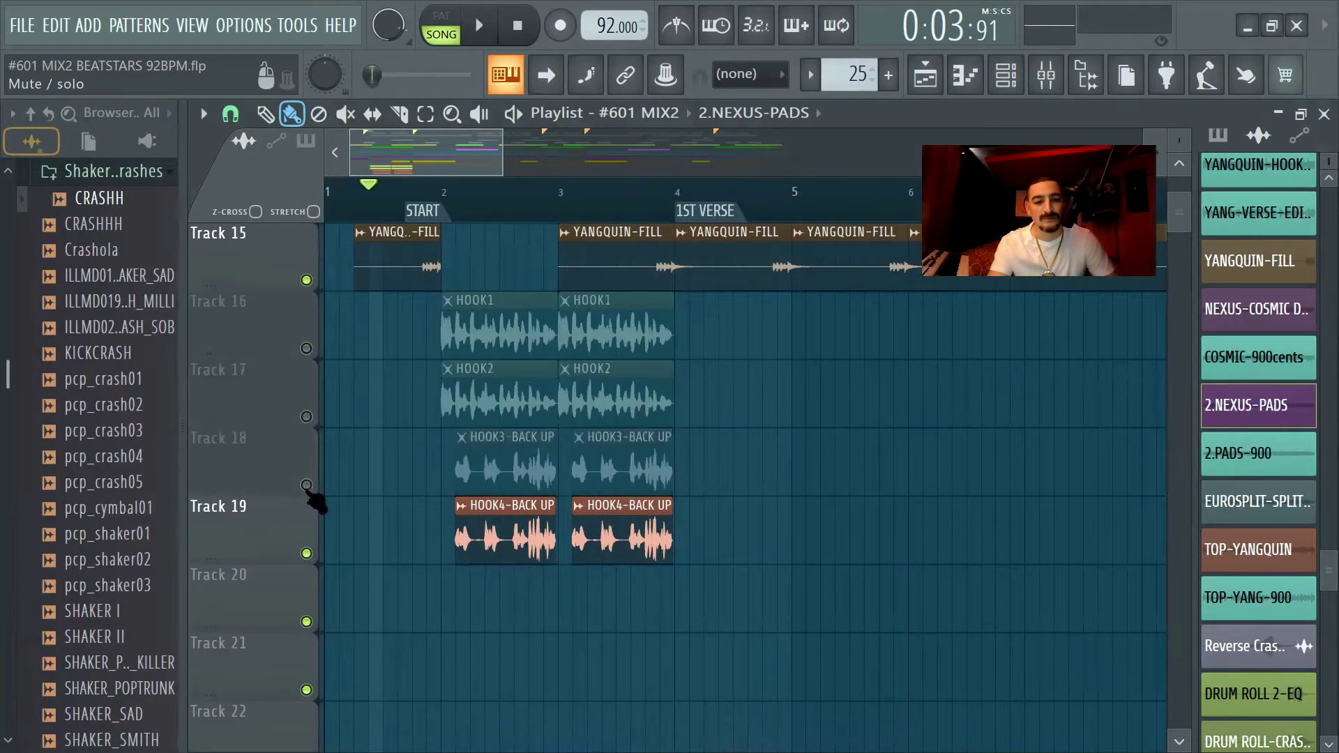
click(306, 554)
click(306, 348)
click(307, 416)
click(306, 484)
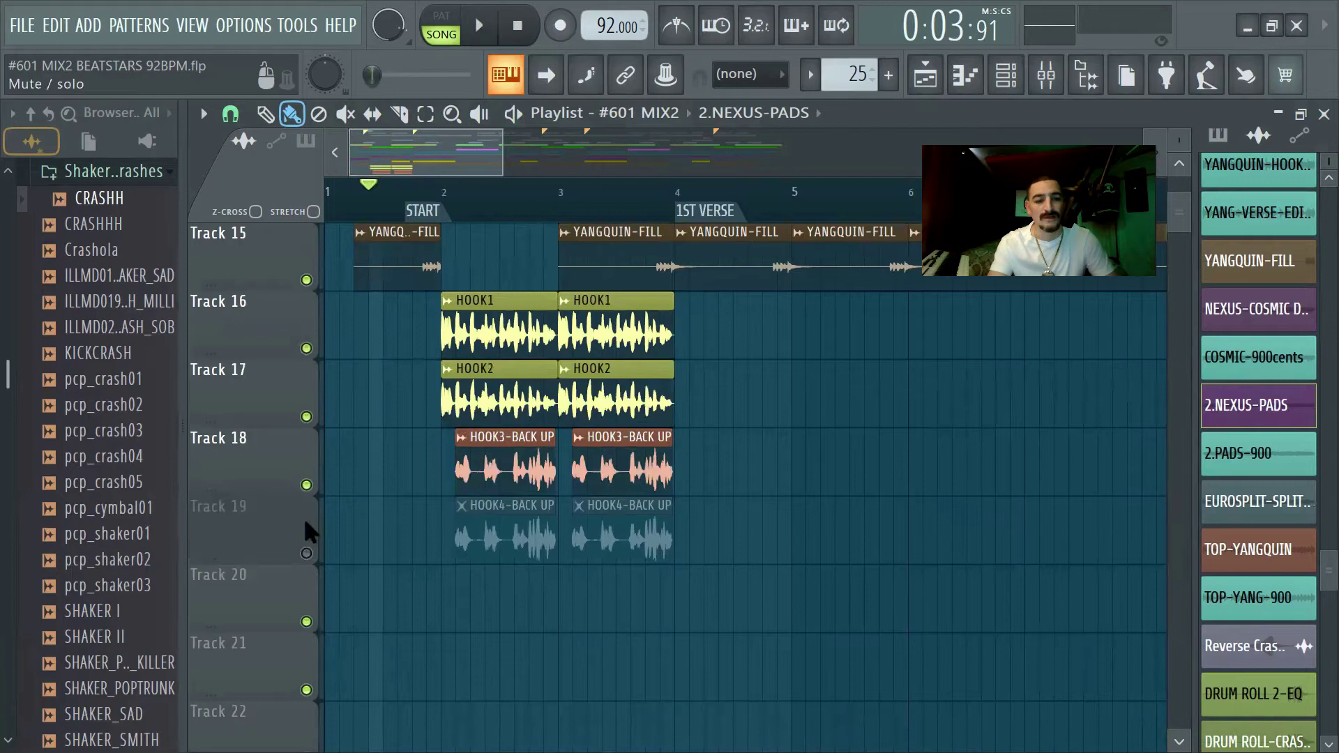
click(307, 554)
Open the mixer with Insert 33 selected and play the song from the START marker to hear the hook vocals
scroll(470, 207, up, 2)
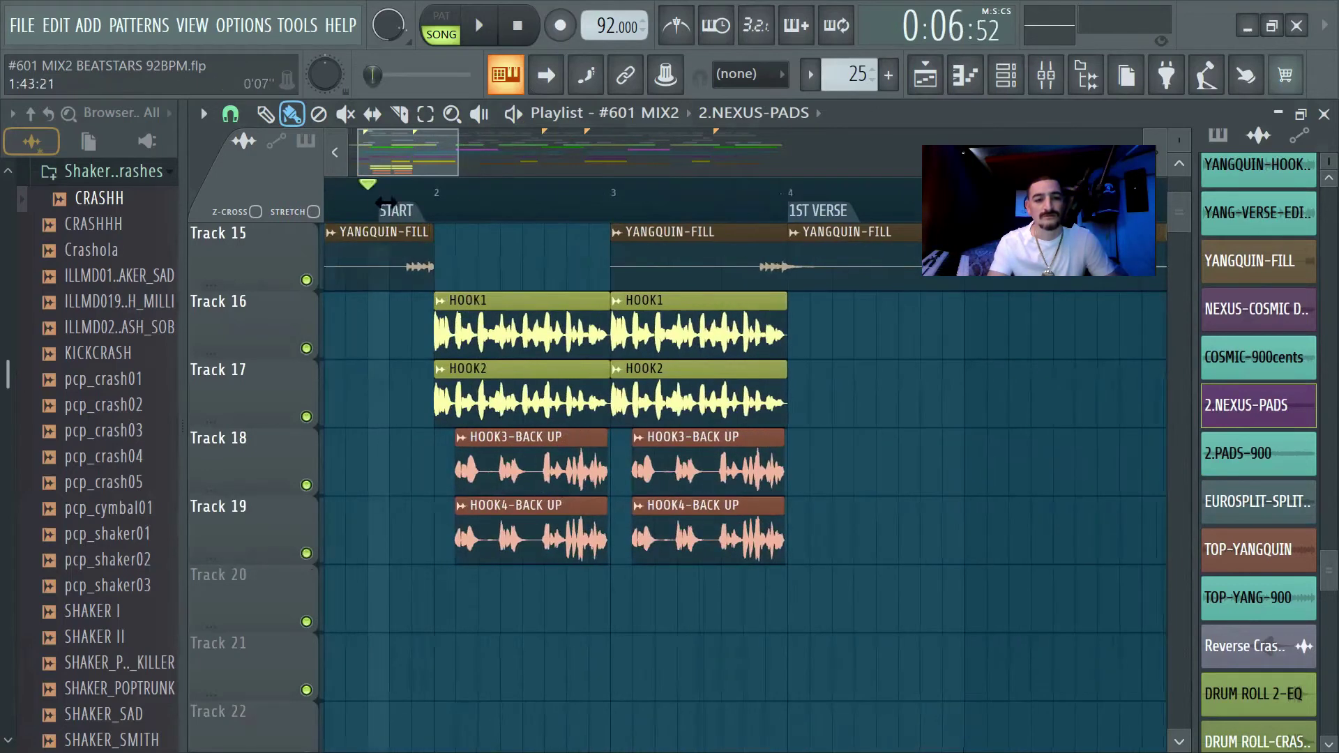
click(1045, 74)
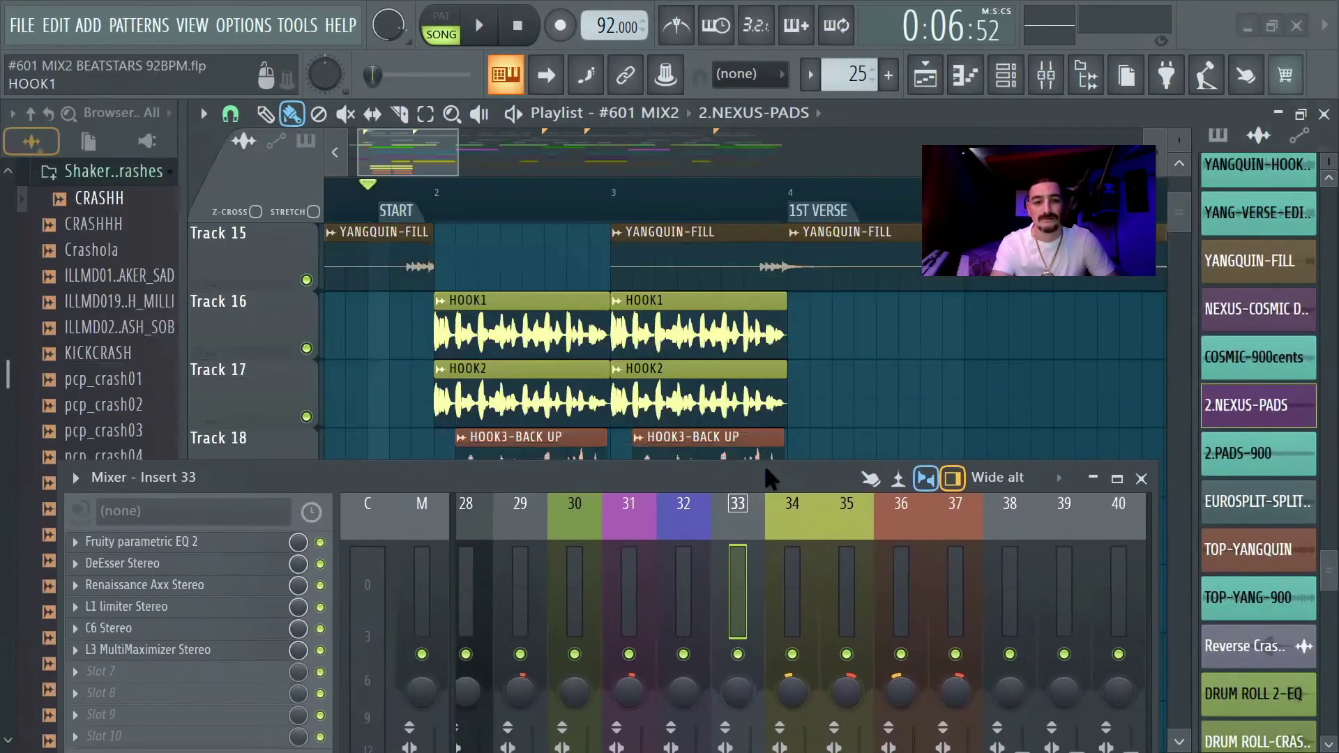
drag(370, 207, 460, 187)
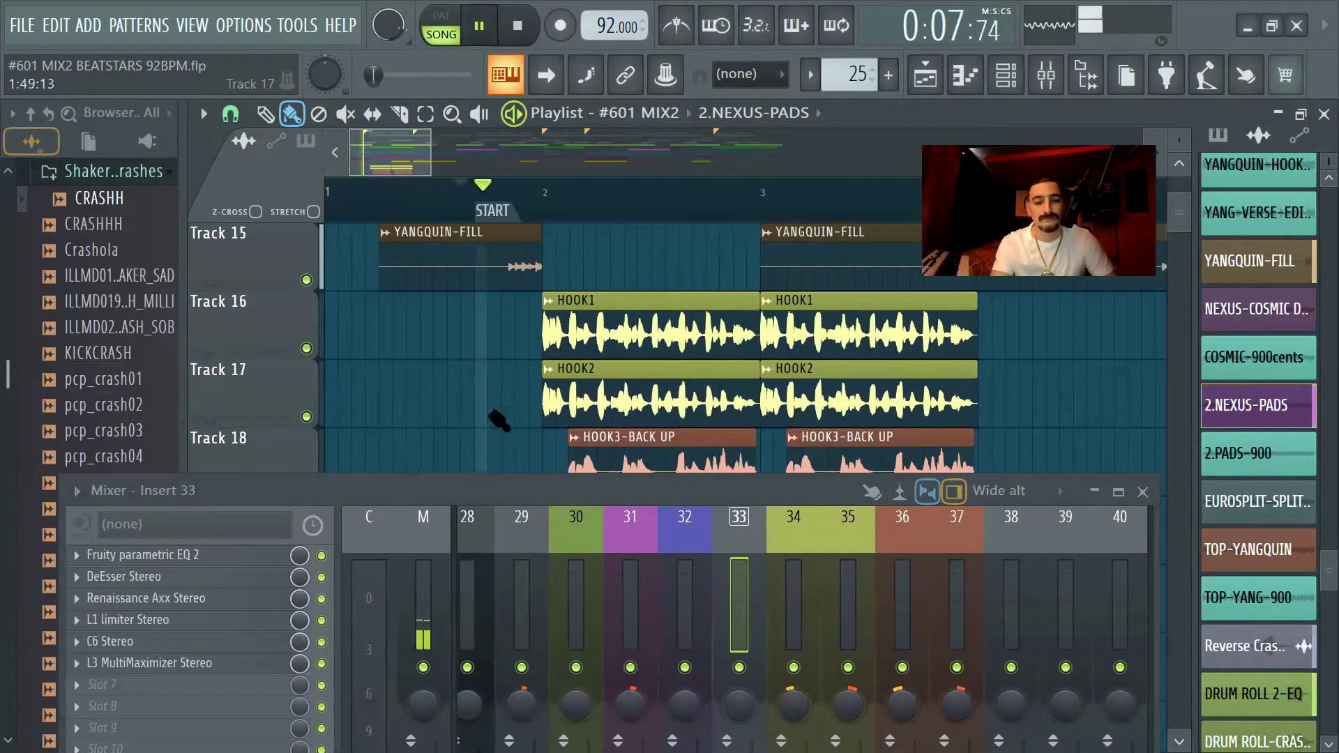
scroll(465, 397, down, 1)
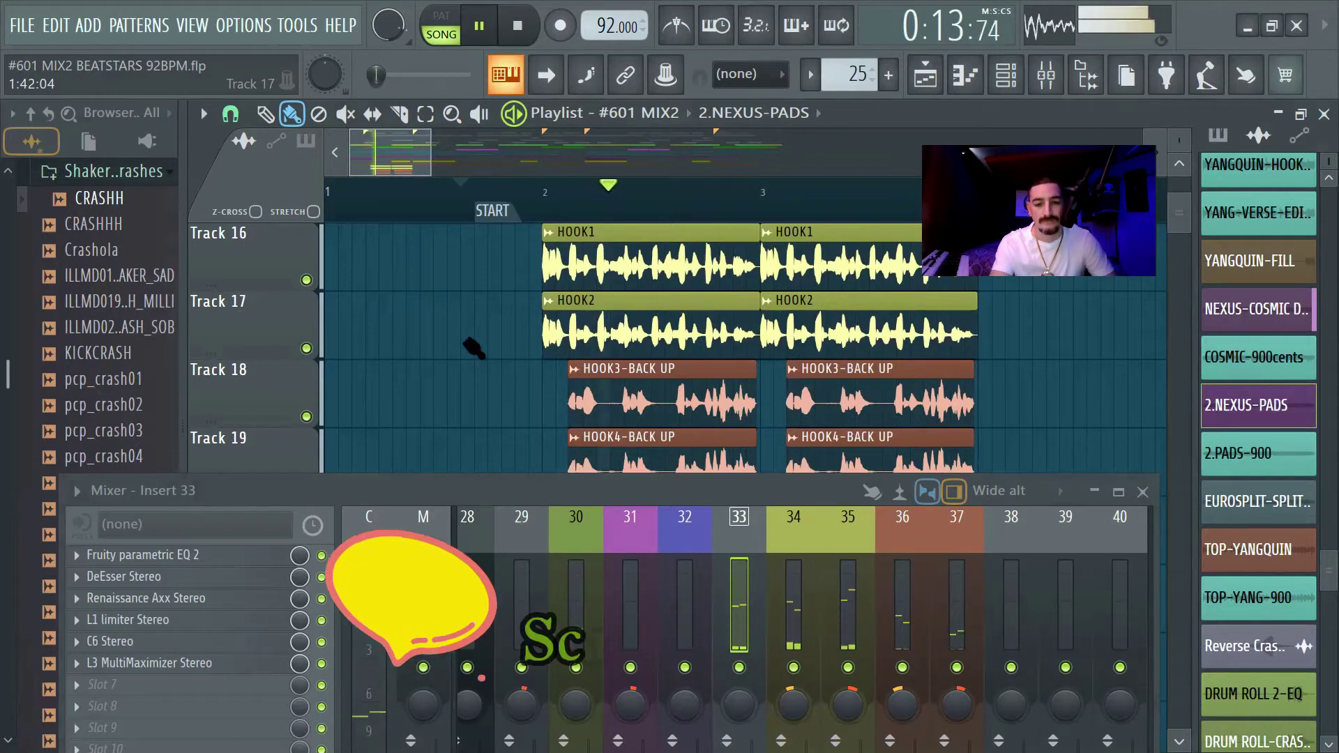
drag(462, 481, 476, 301)
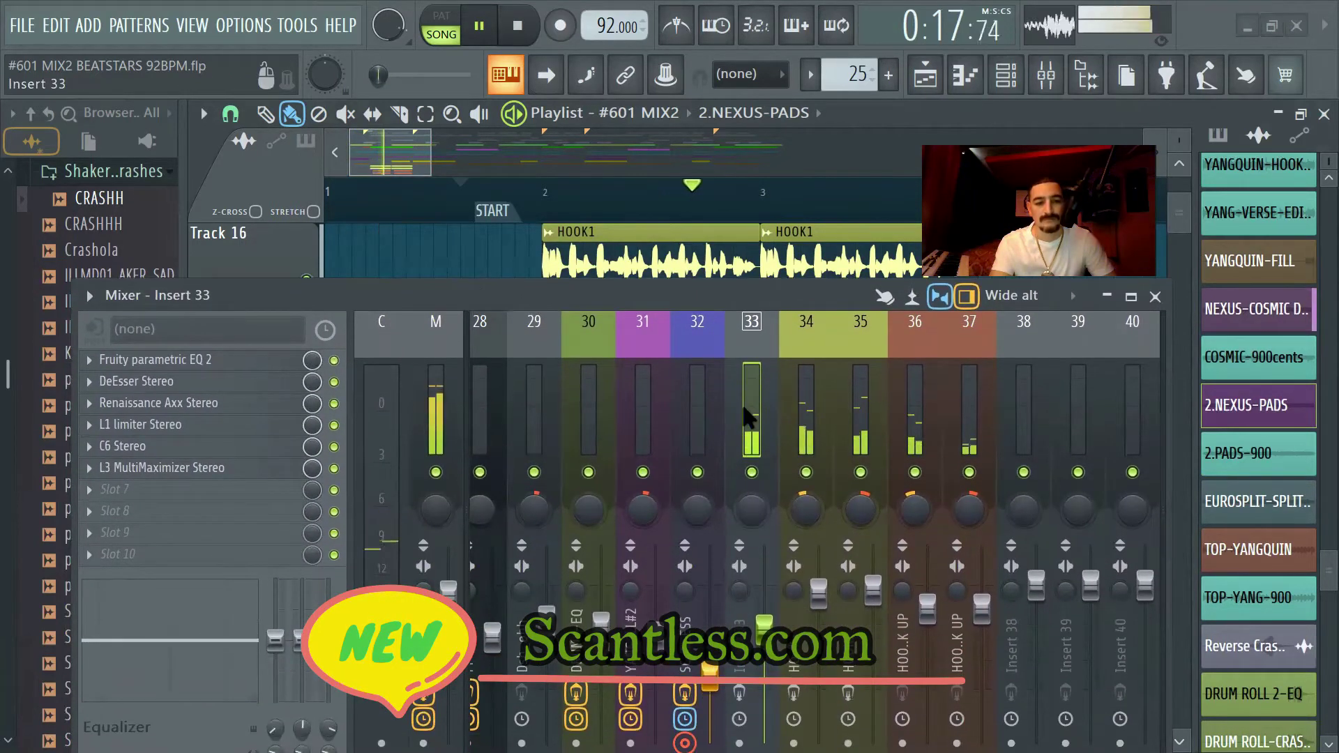
In Insert 33's L3 MultiMaximizer, set the threshold to -2.2, lower the output ceiling slightly and close the plugin
click(167, 467)
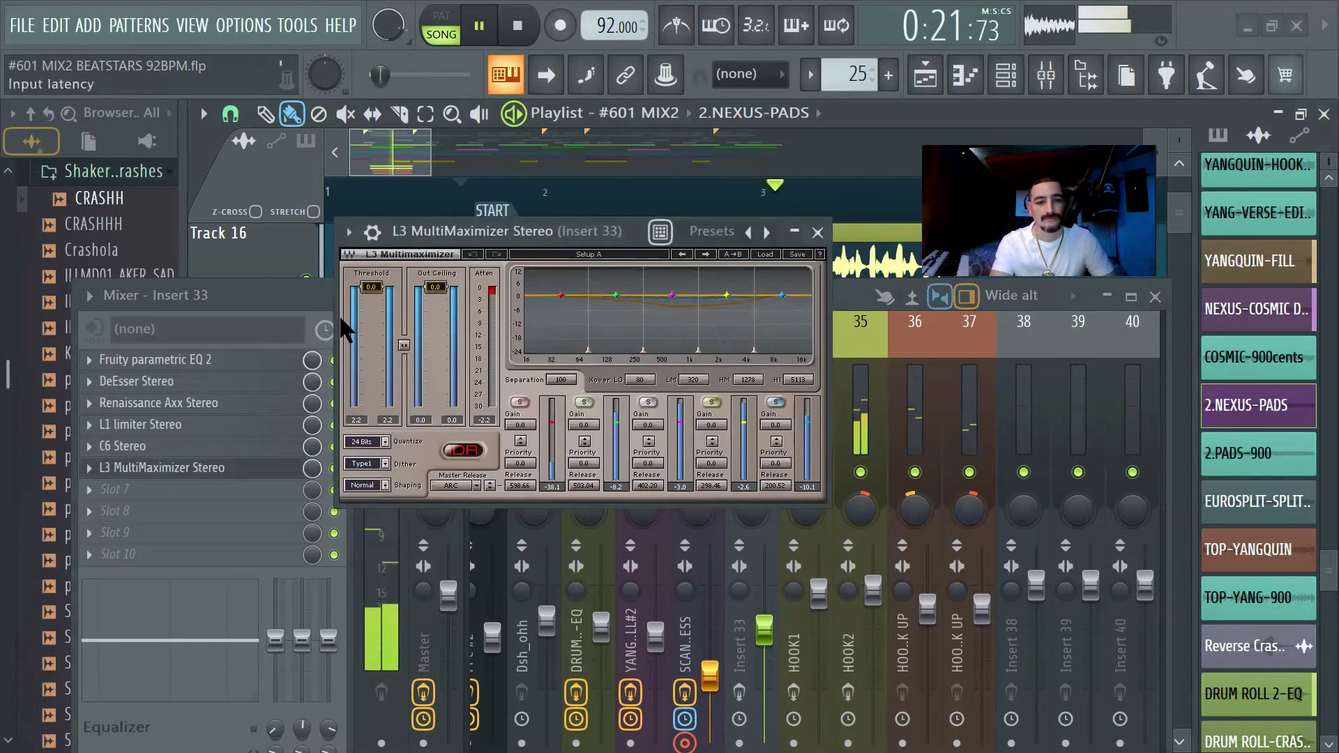
drag(369, 297, 370, 306)
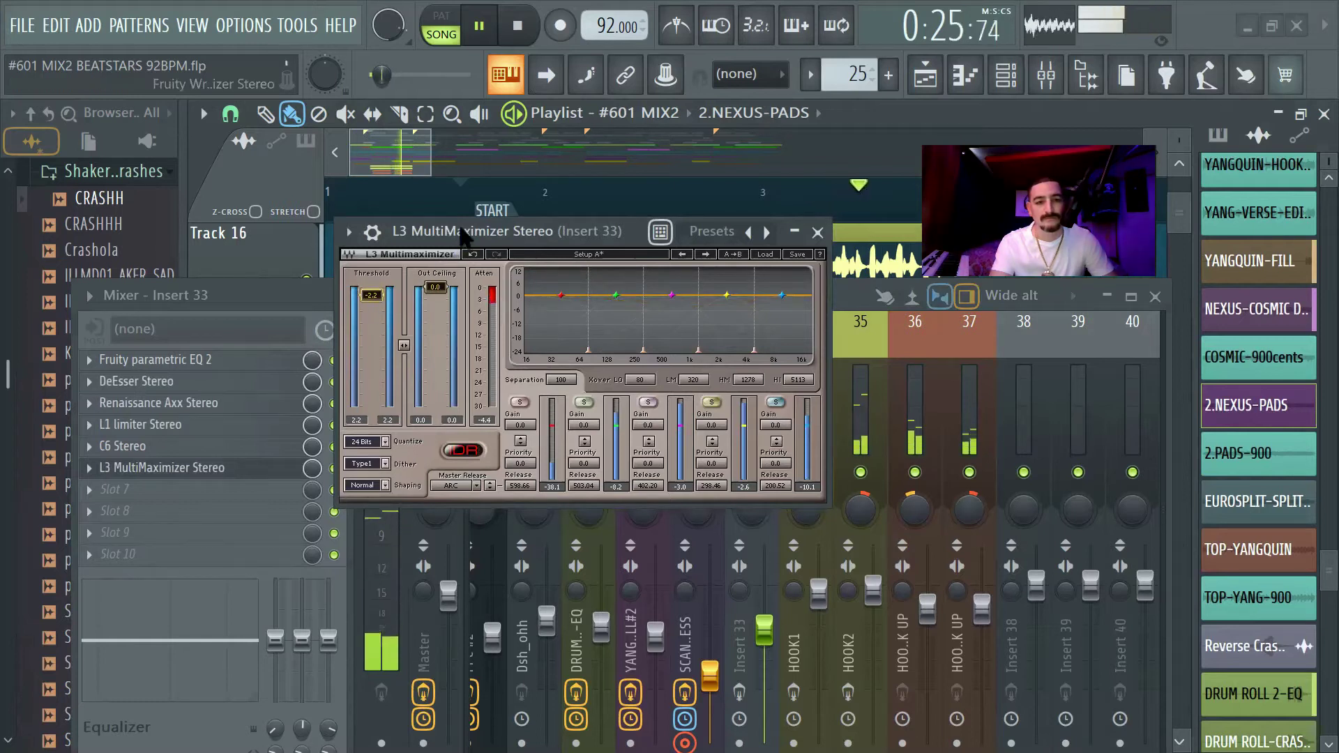
drag(435, 287, 435, 290)
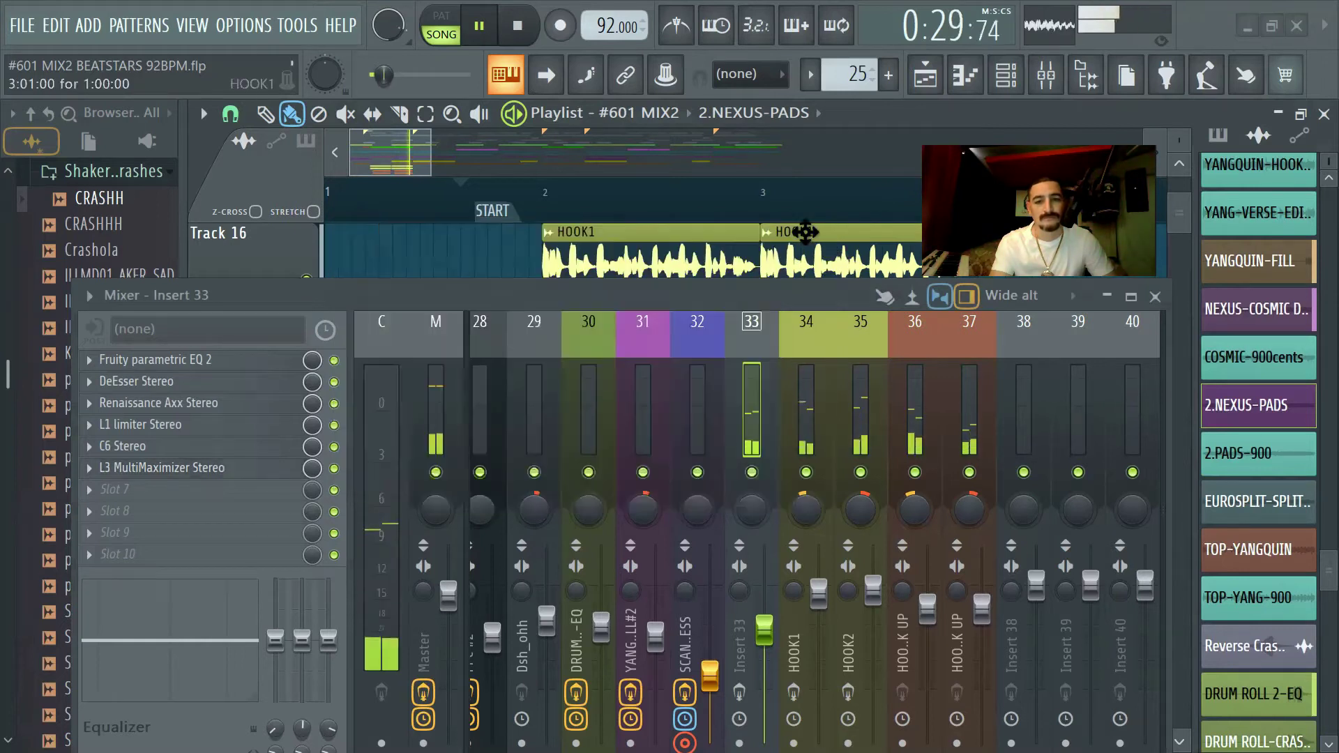
click(818, 231)
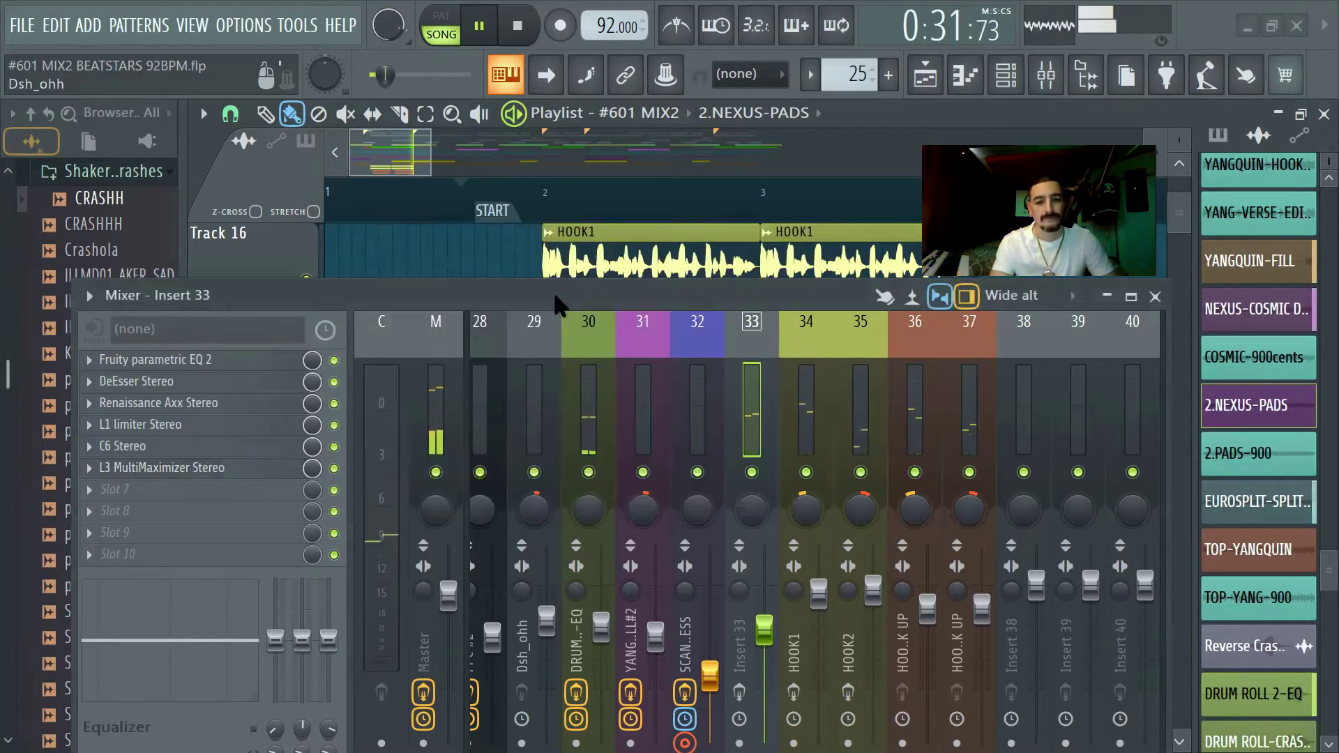
Stop playback, move the mixer off the HOOK2 clips and save the project
key(space)
drag(558, 305, 541, 389)
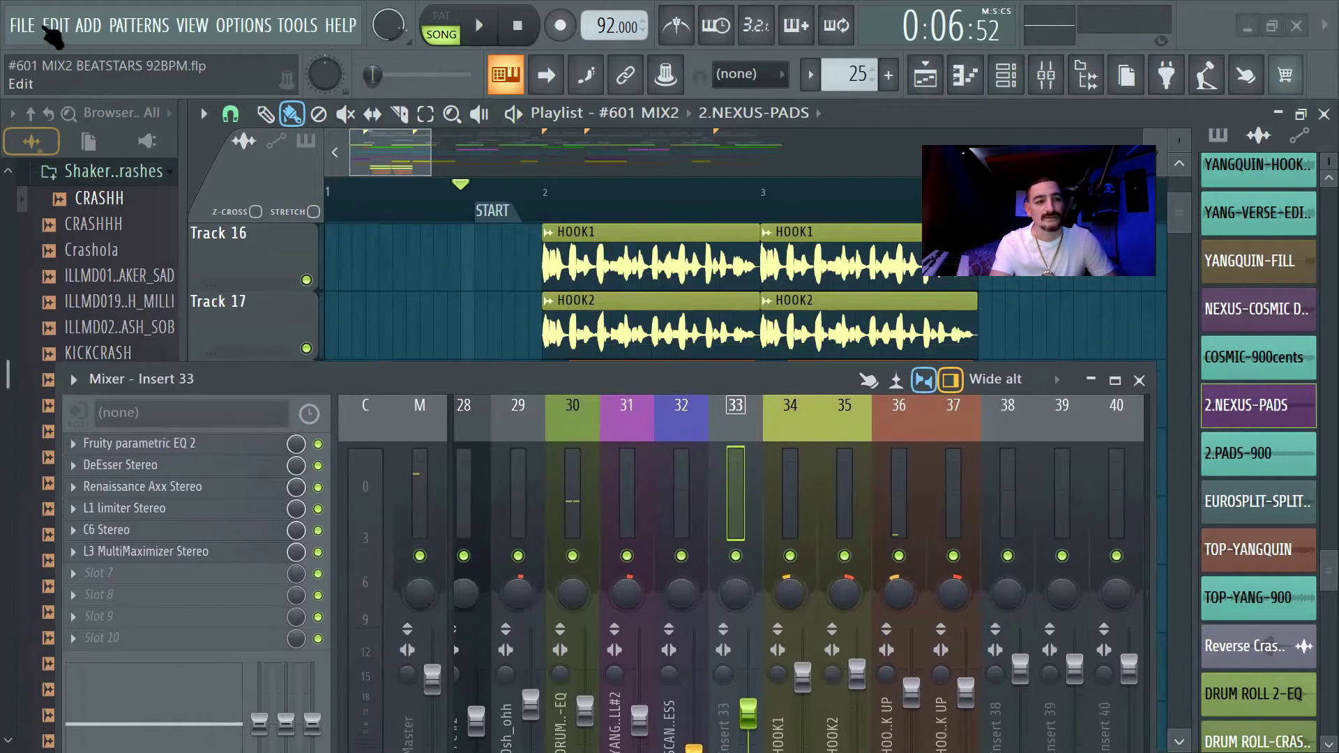
click(26, 26)
click(31, 120)
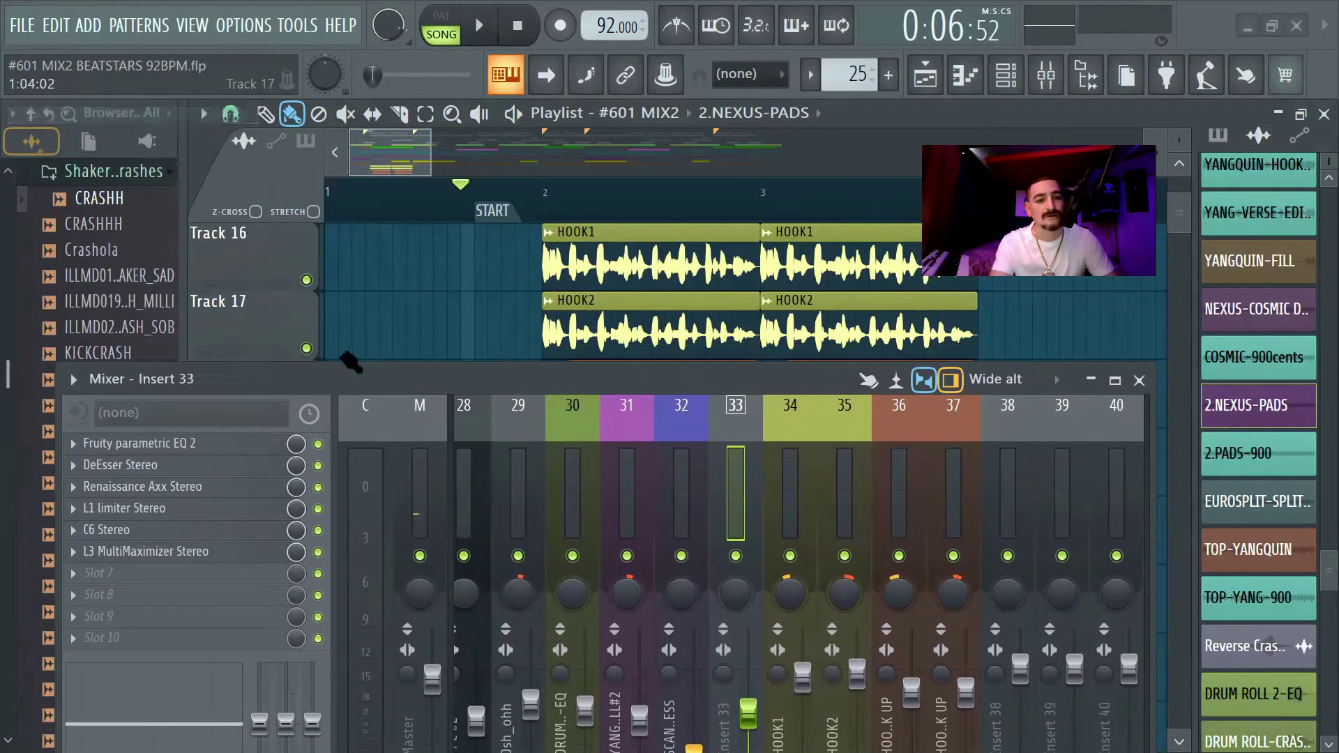
Examine the effect slots of the HOOK1, HOOK2 and HOOK3-BACK UP mixer tracks
drag(404, 364, 440, 193)
click(821, 312)
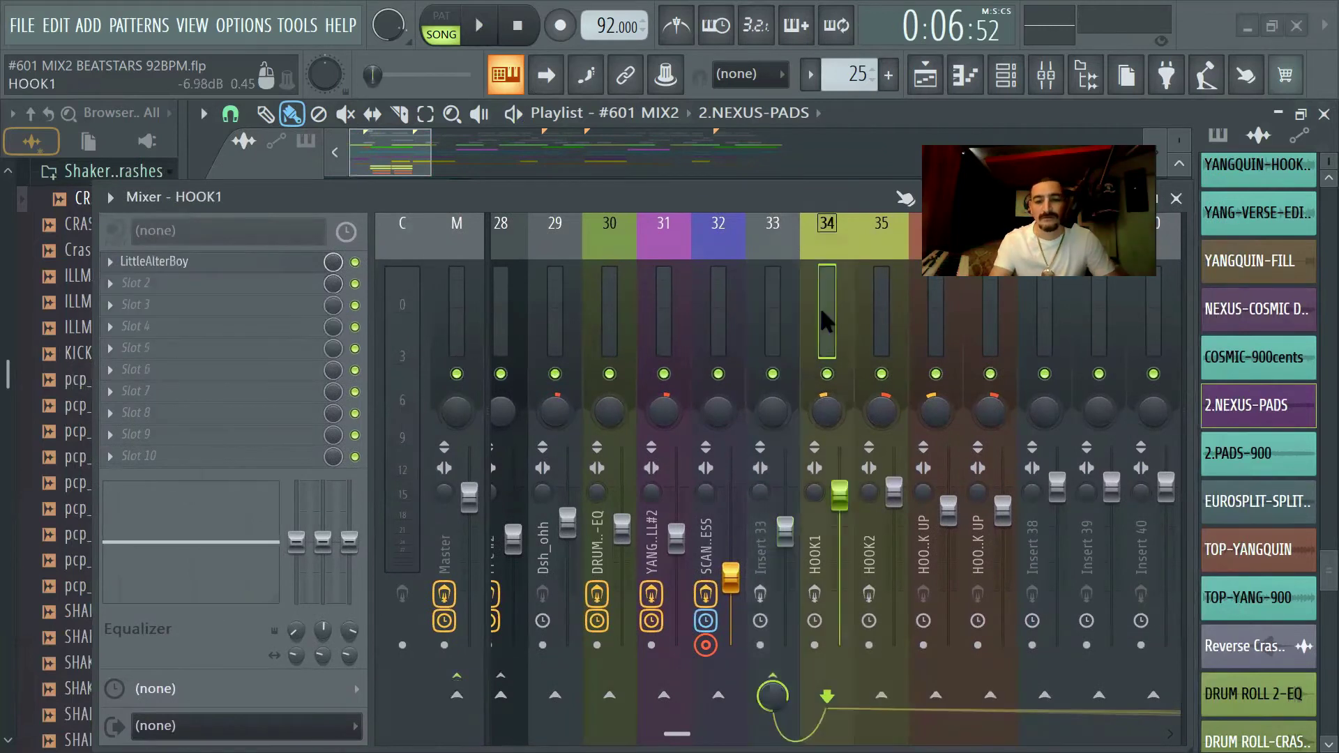
key(Right)
key(Left)
key(Right)
key(Right)
key(Right)
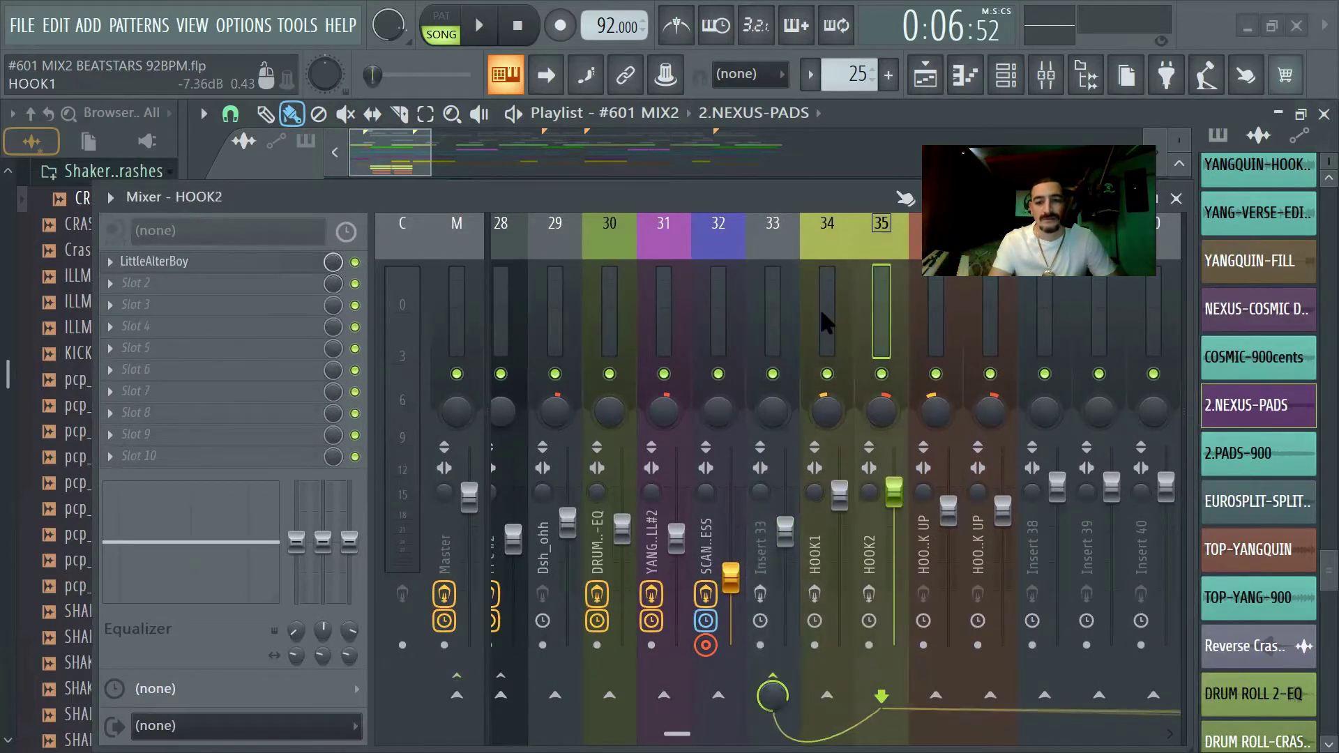
key(Left)
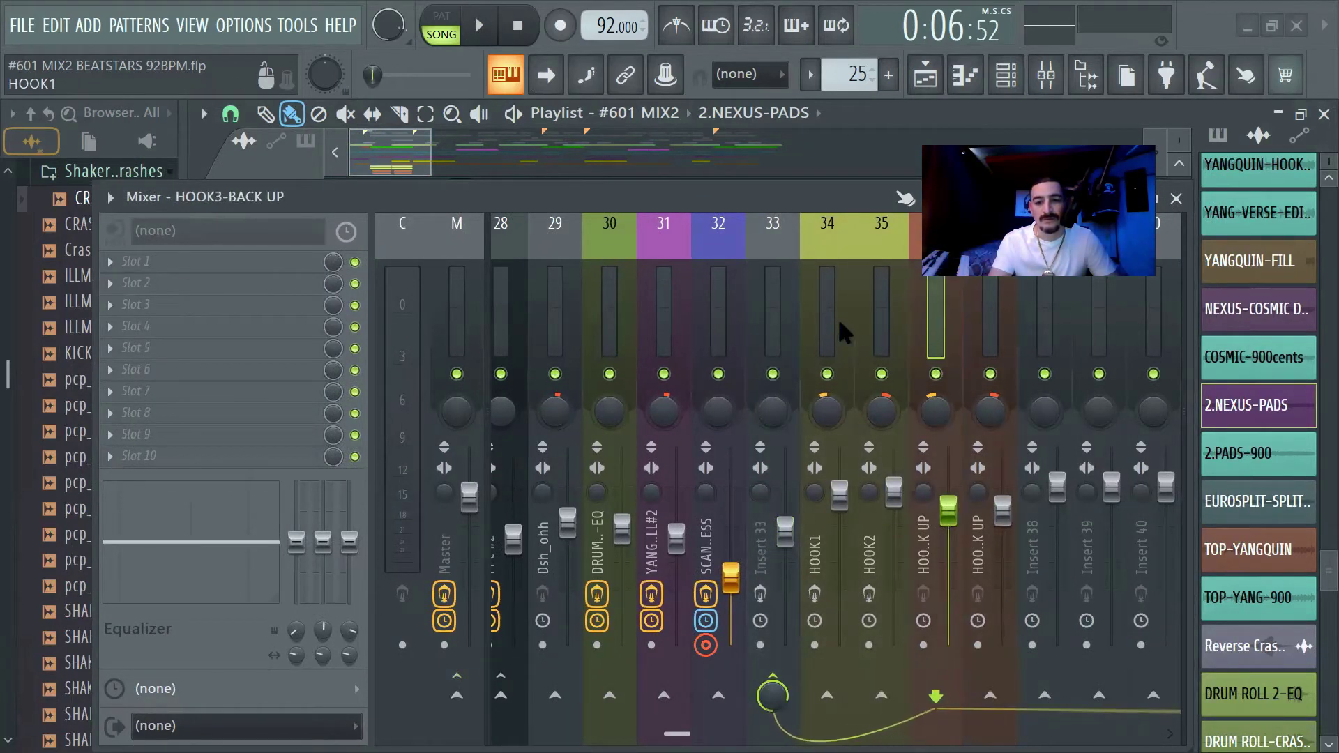
key(Left)
click(916, 325)
Go back through the hook mixer tracks to Insert 33's effect chain and uncover the back-up vocal clips in the playlist
key(Left)
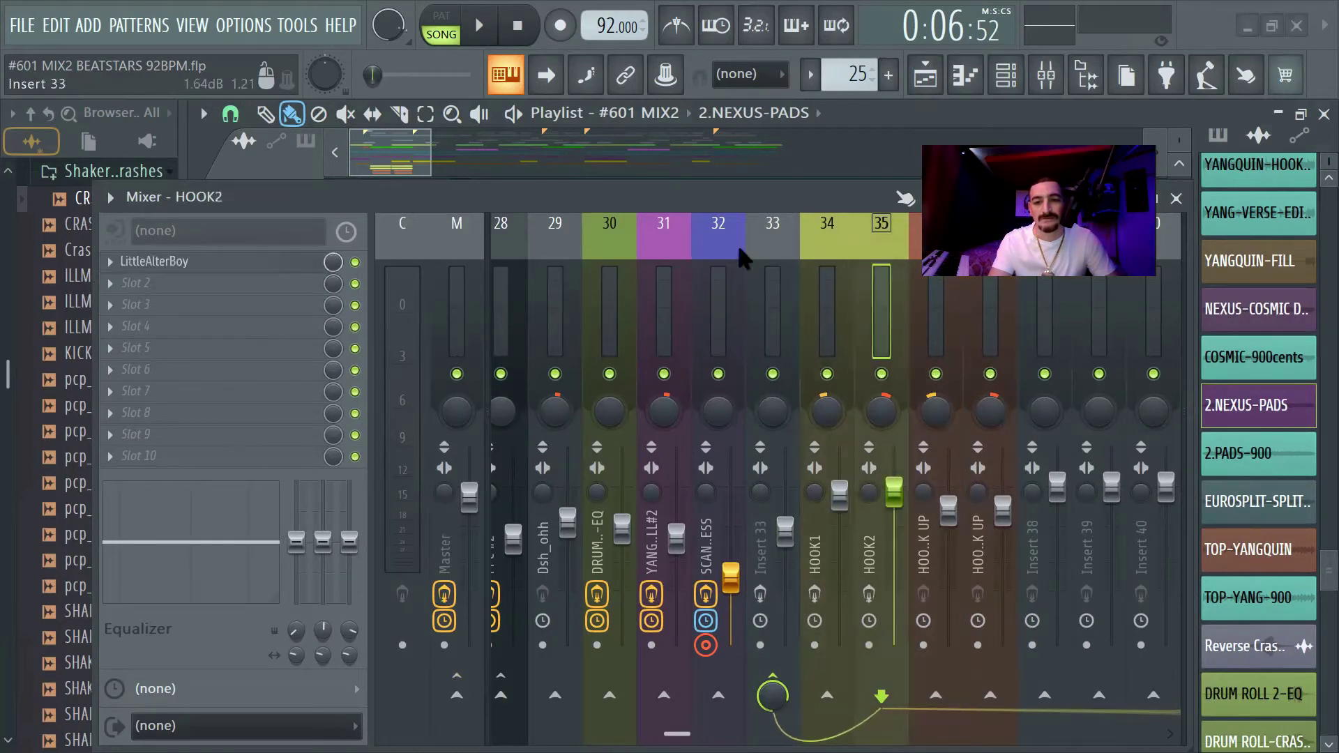
key(Left)
key(Left)
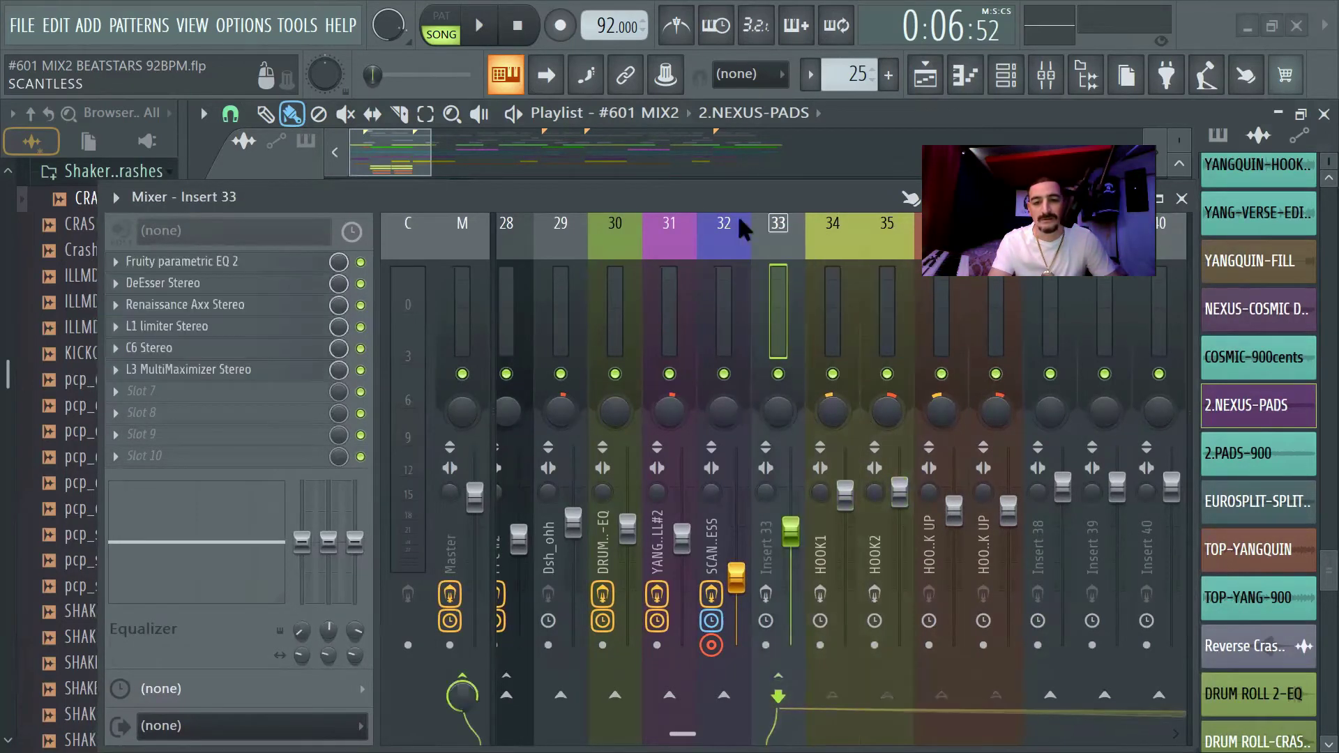
drag(723, 219, 747, 446)
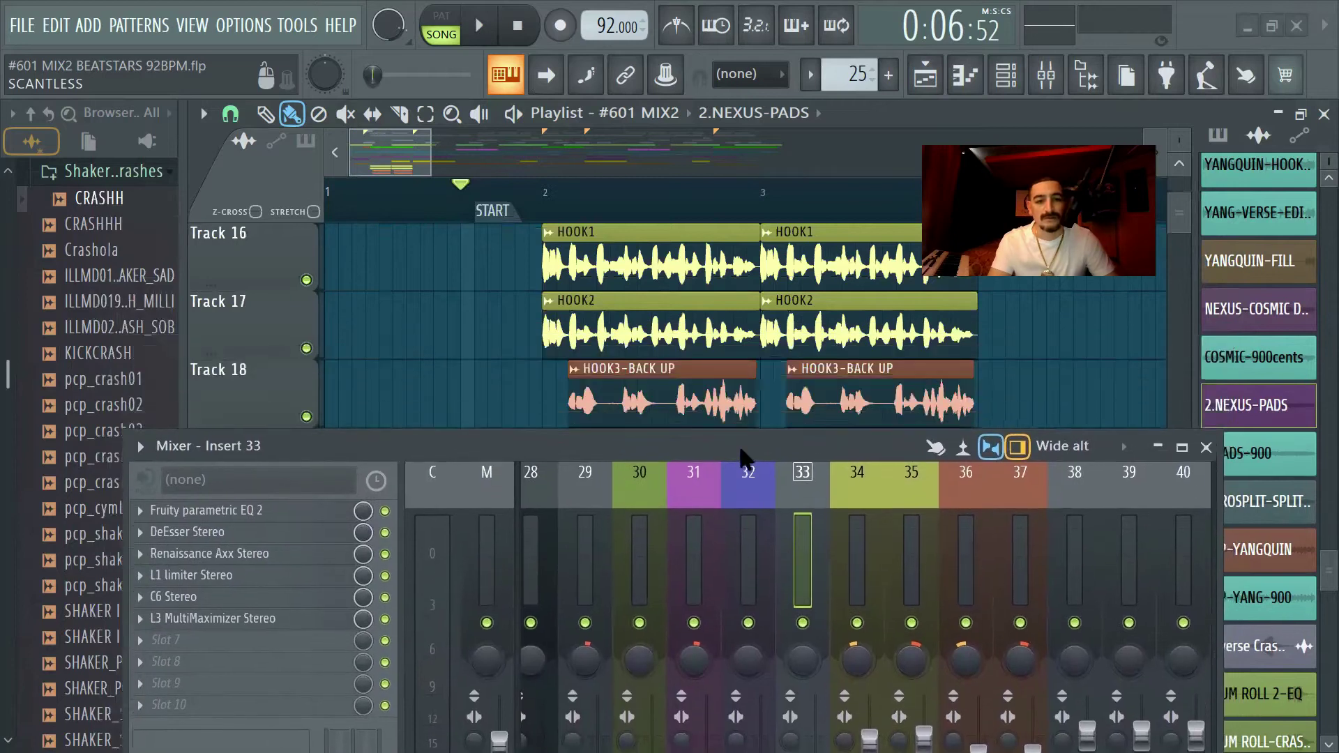
scroll(413, 356, down, 1)
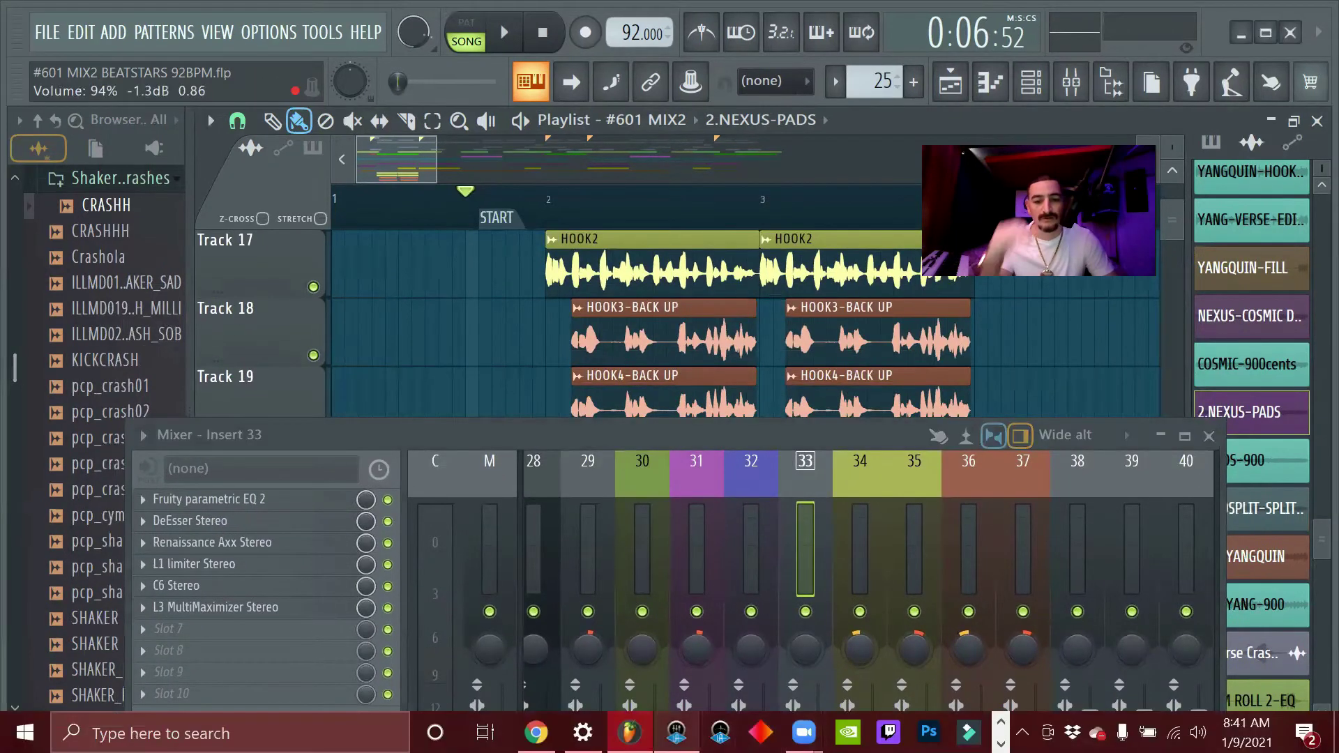
Switch to the UAD Console and open the UA 610-B, LA-2A L and EQP-1A L inserts of DSCAN VOCALS 1 for viewing
mouse_move(676, 732)
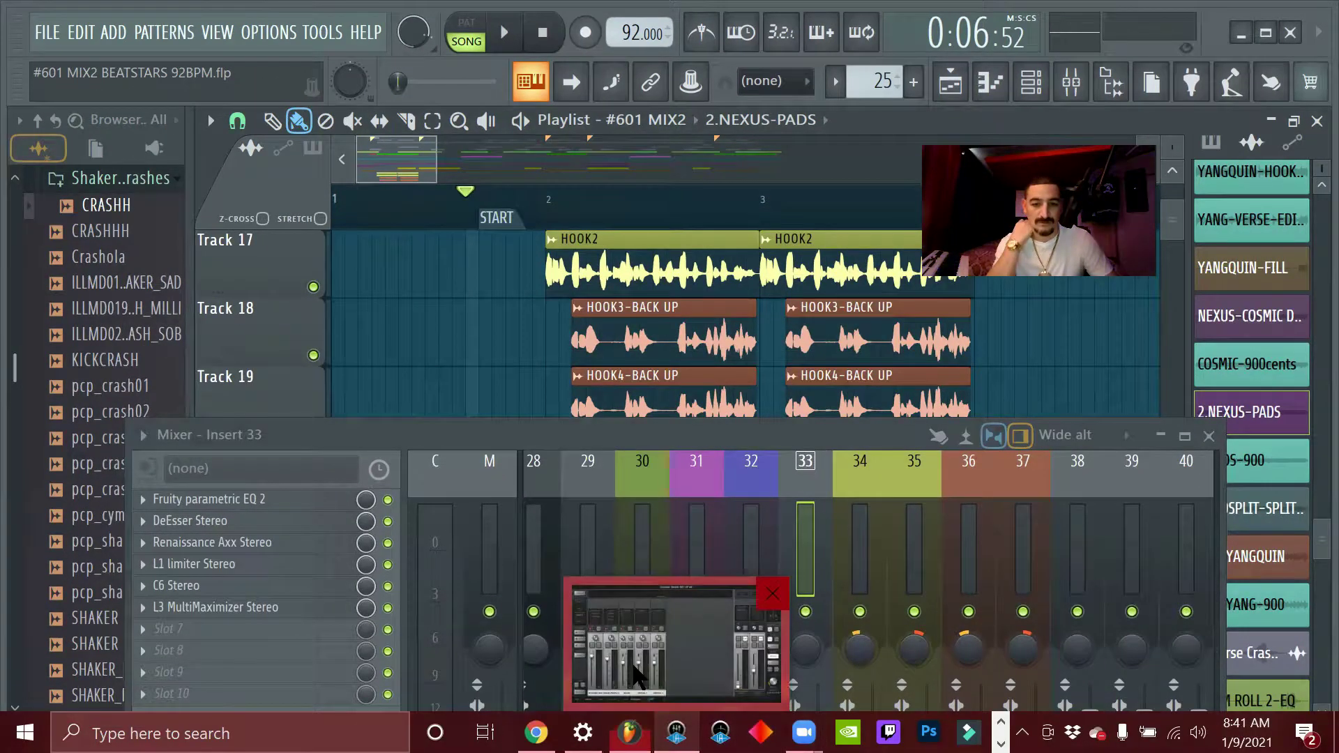
click(637, 675)
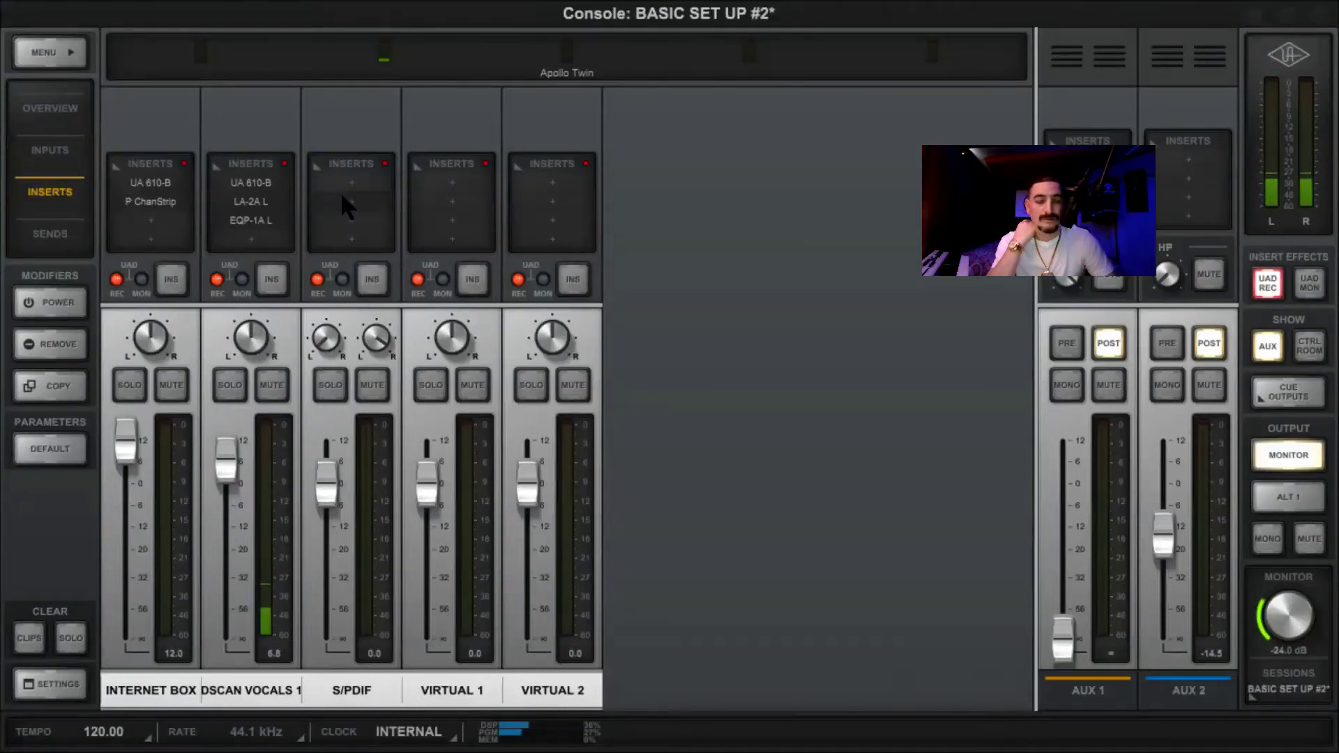
click(249, 183)
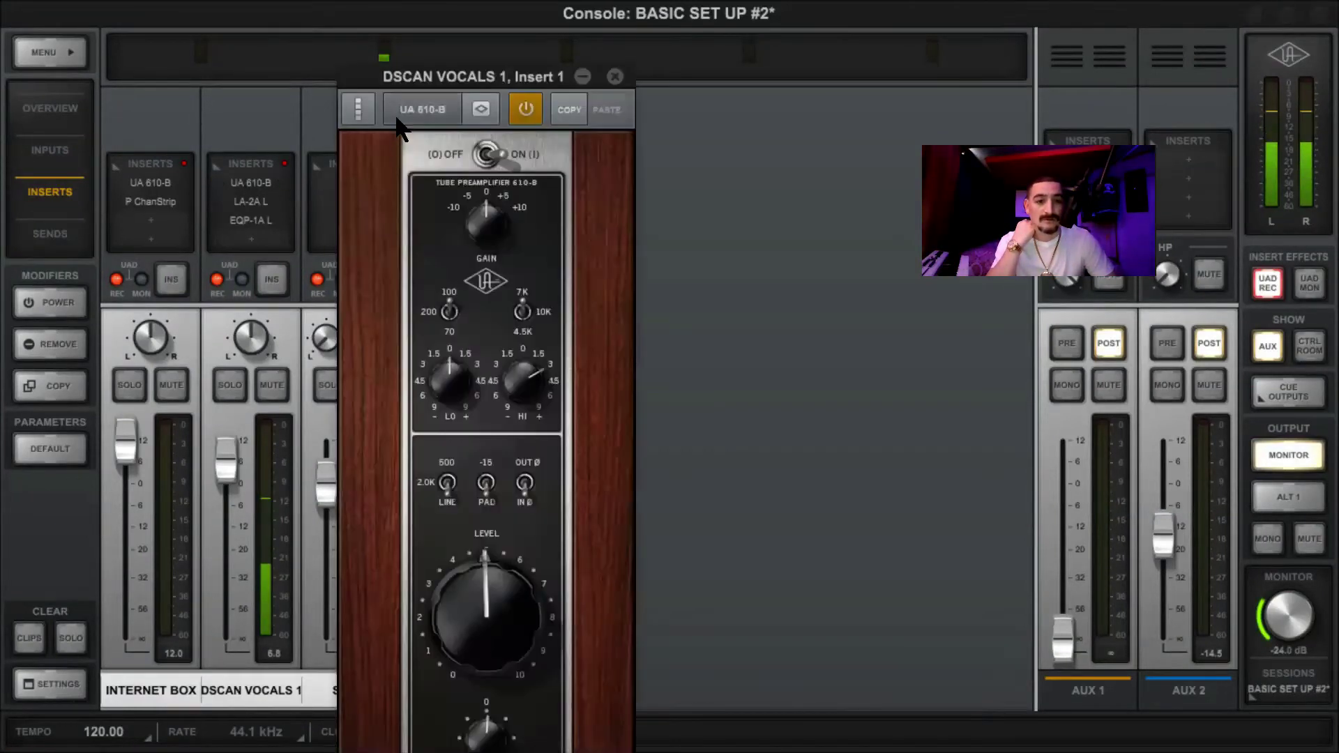
drag(423, 78, 454, 79)
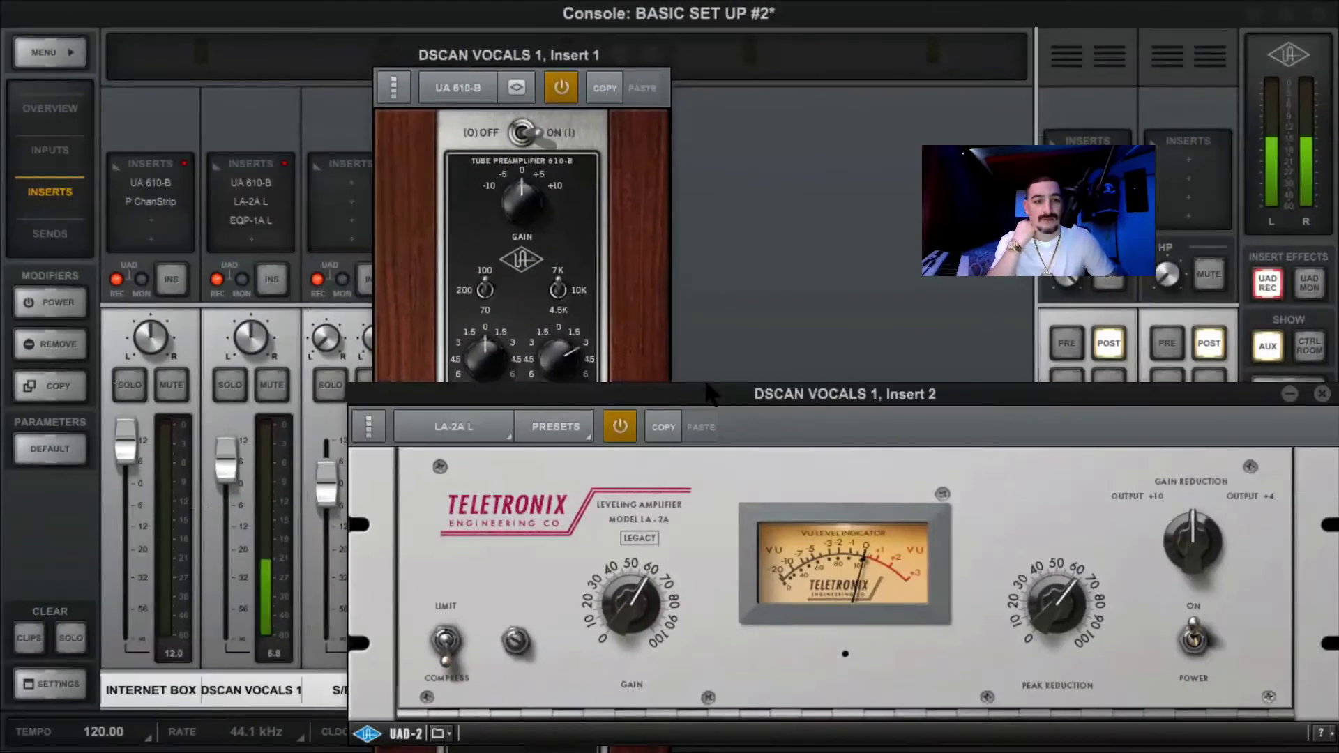
click(248, 220)
drag(490, 61, 145, 43)
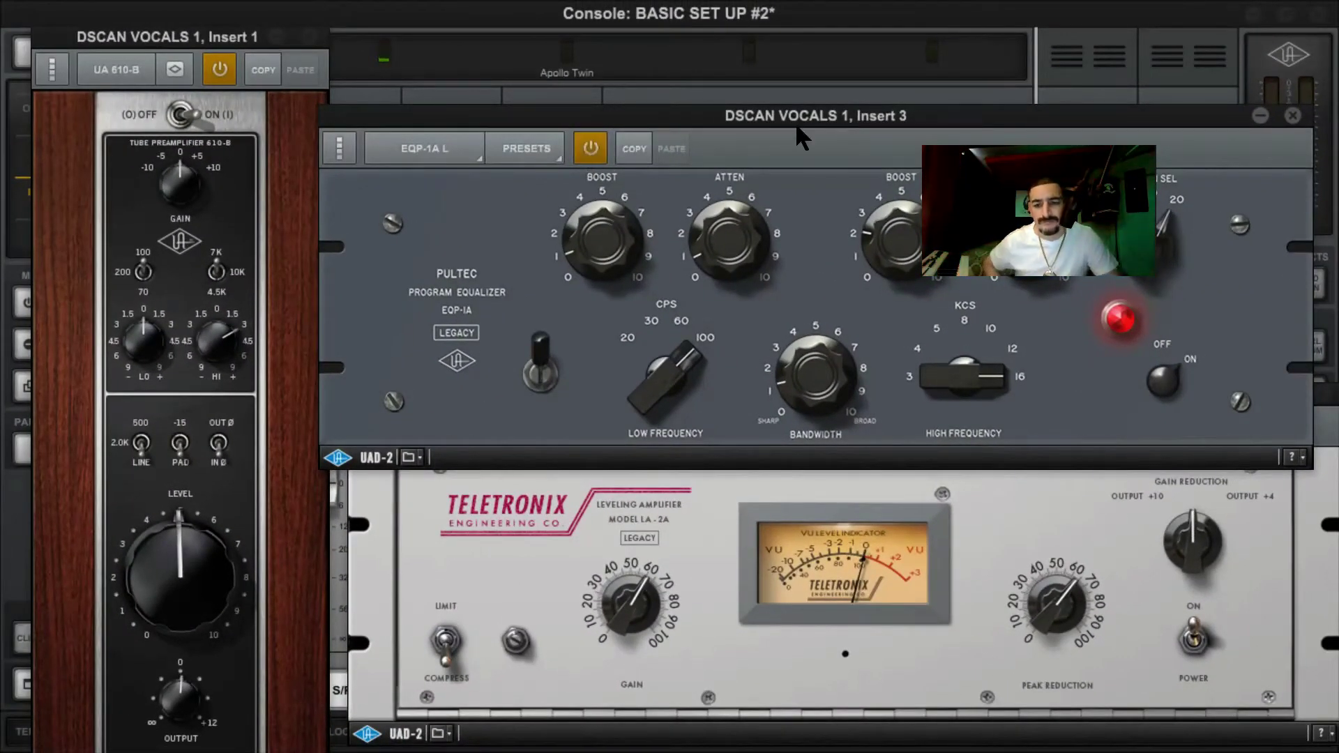
drag(805, 120, 785, 137)
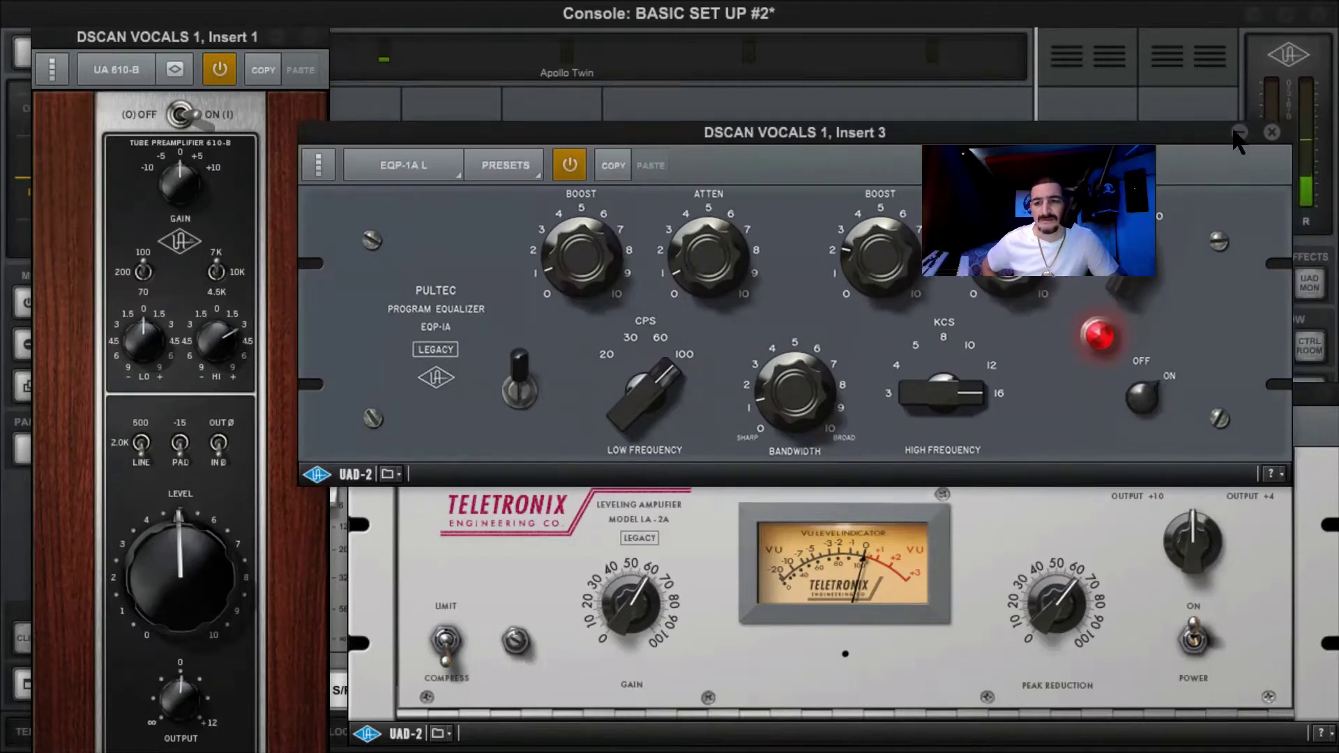
Close the EQP-1A L, UA 610-B and LA-2A L windows and return from the Console to FL Studio
click(1271, 133)
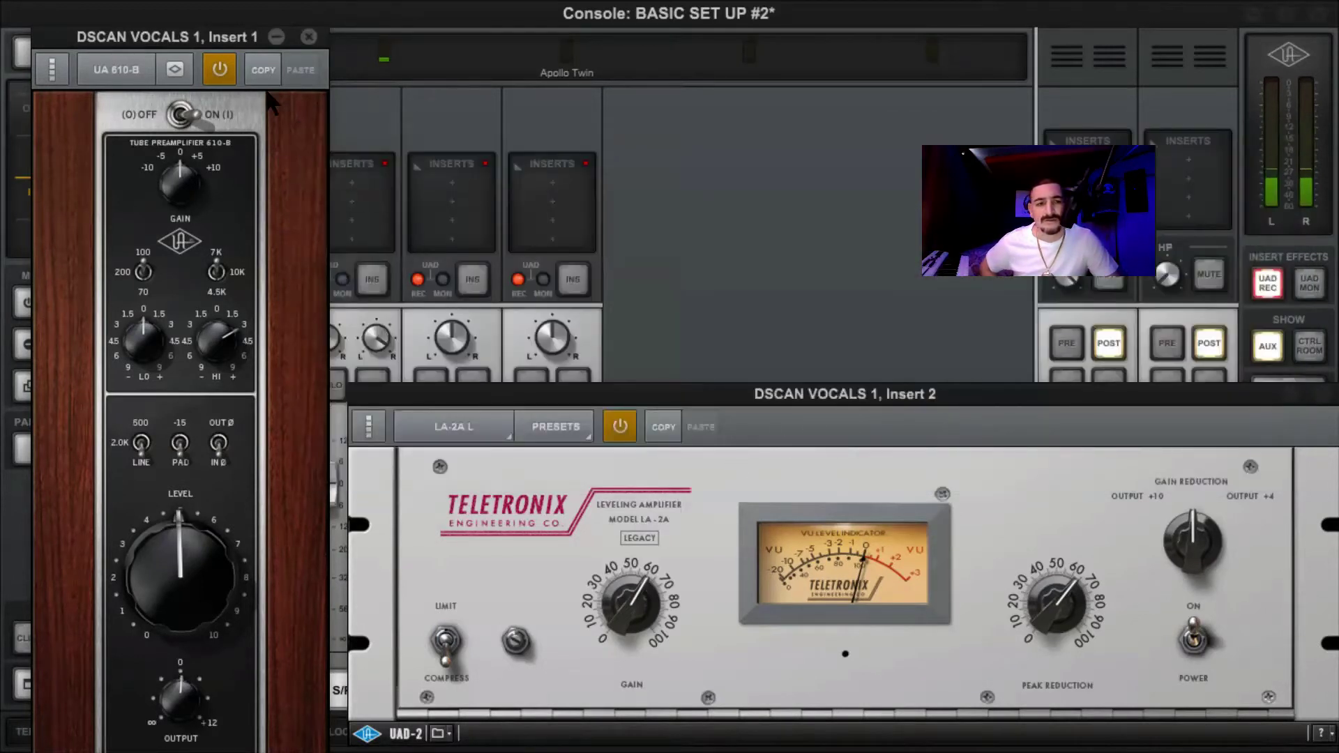
click(309, 37)
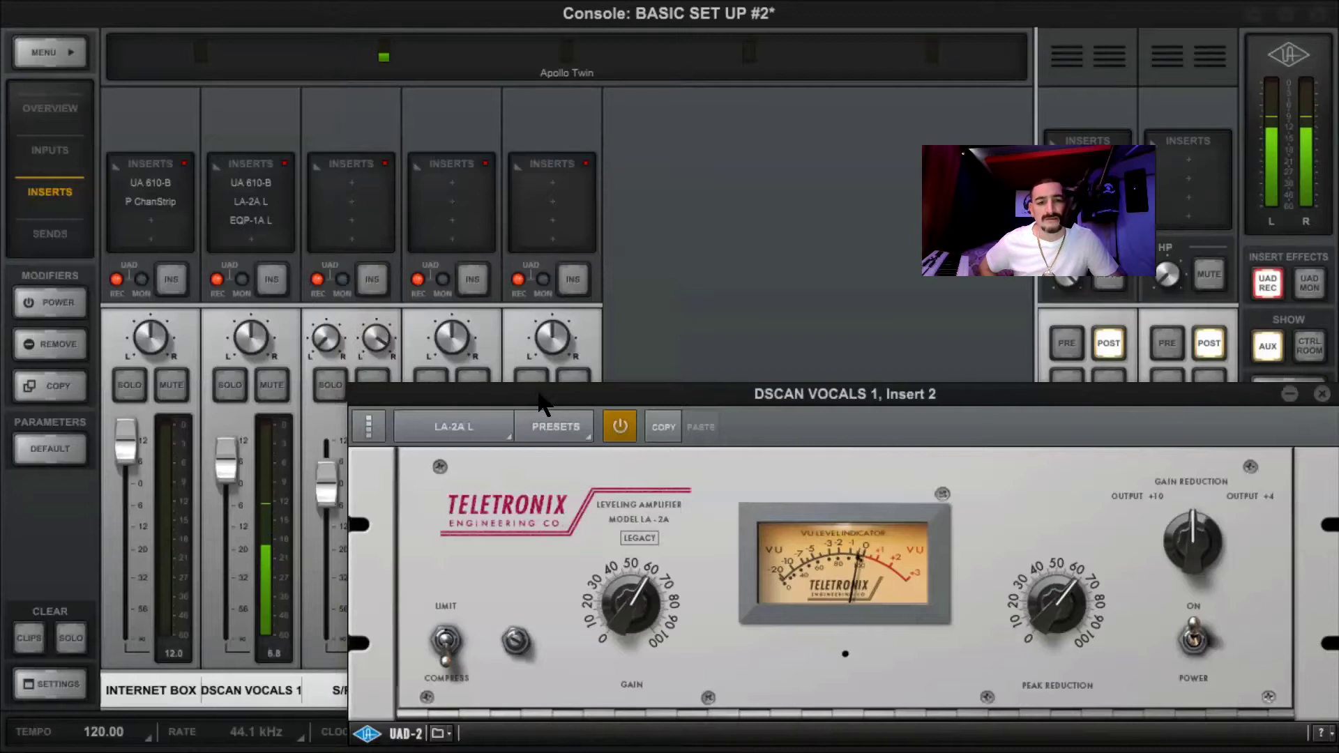
drag(543, 403, 512, 389)
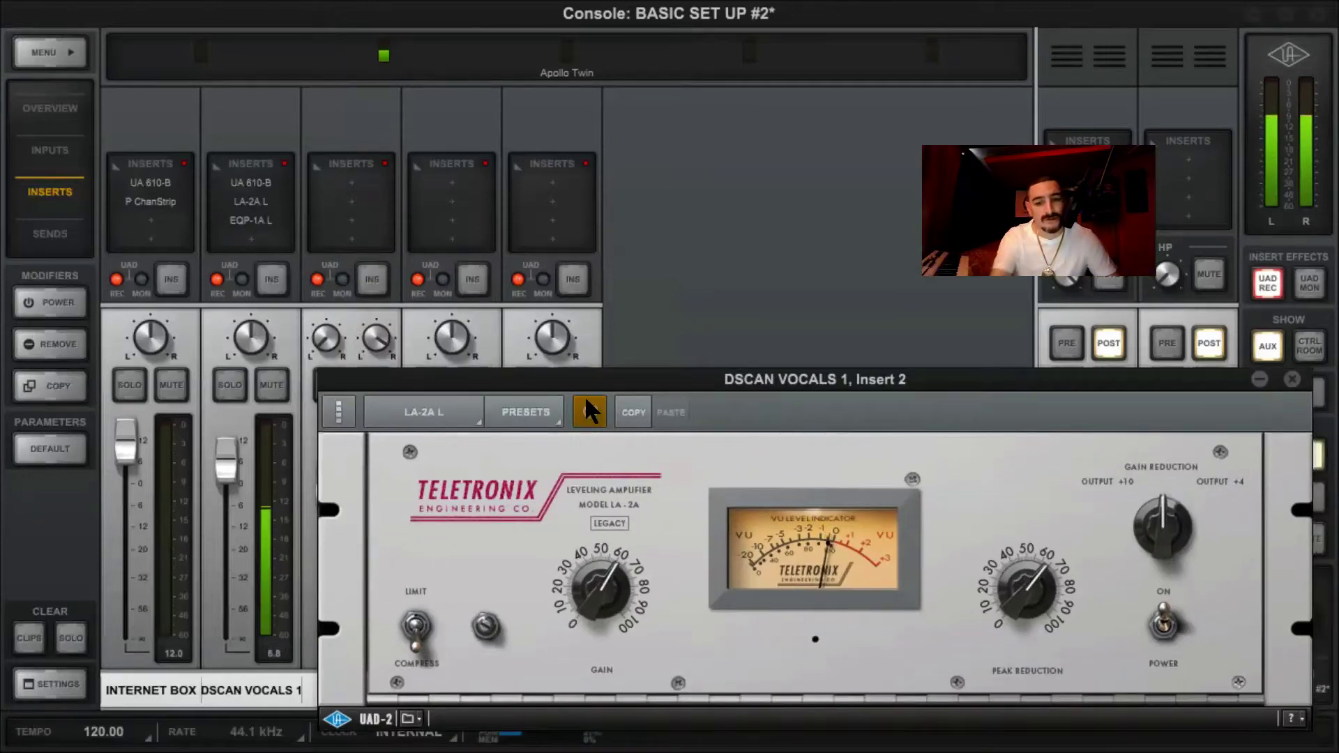
drag(686, 387, 662, 386)
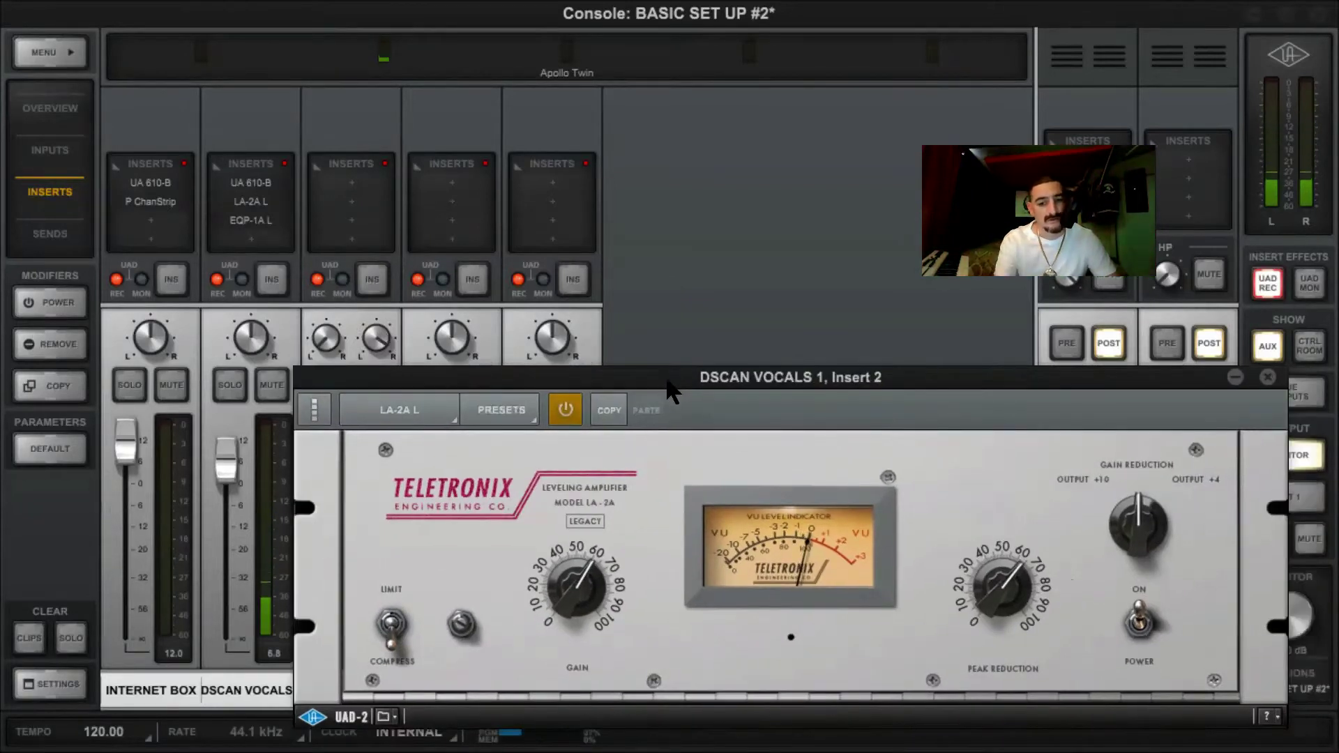
click(1268, 378)
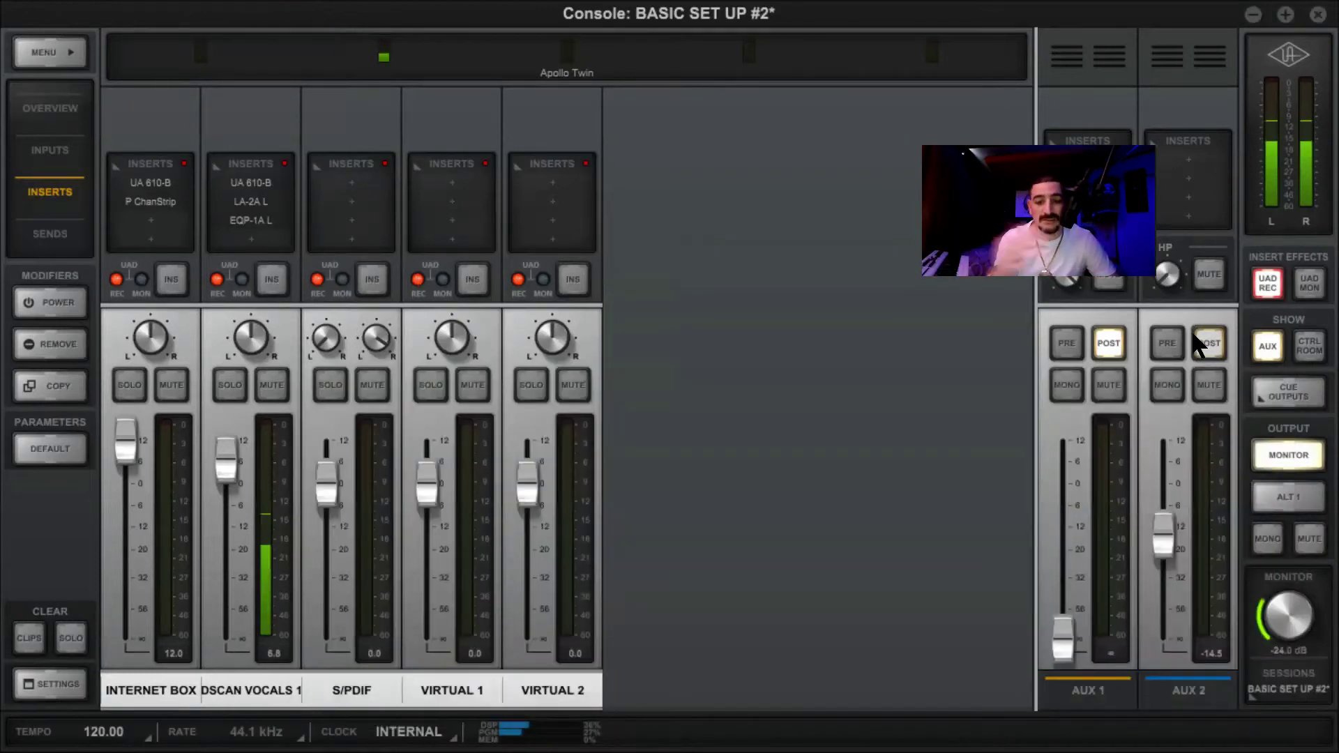
click(1253, 14)
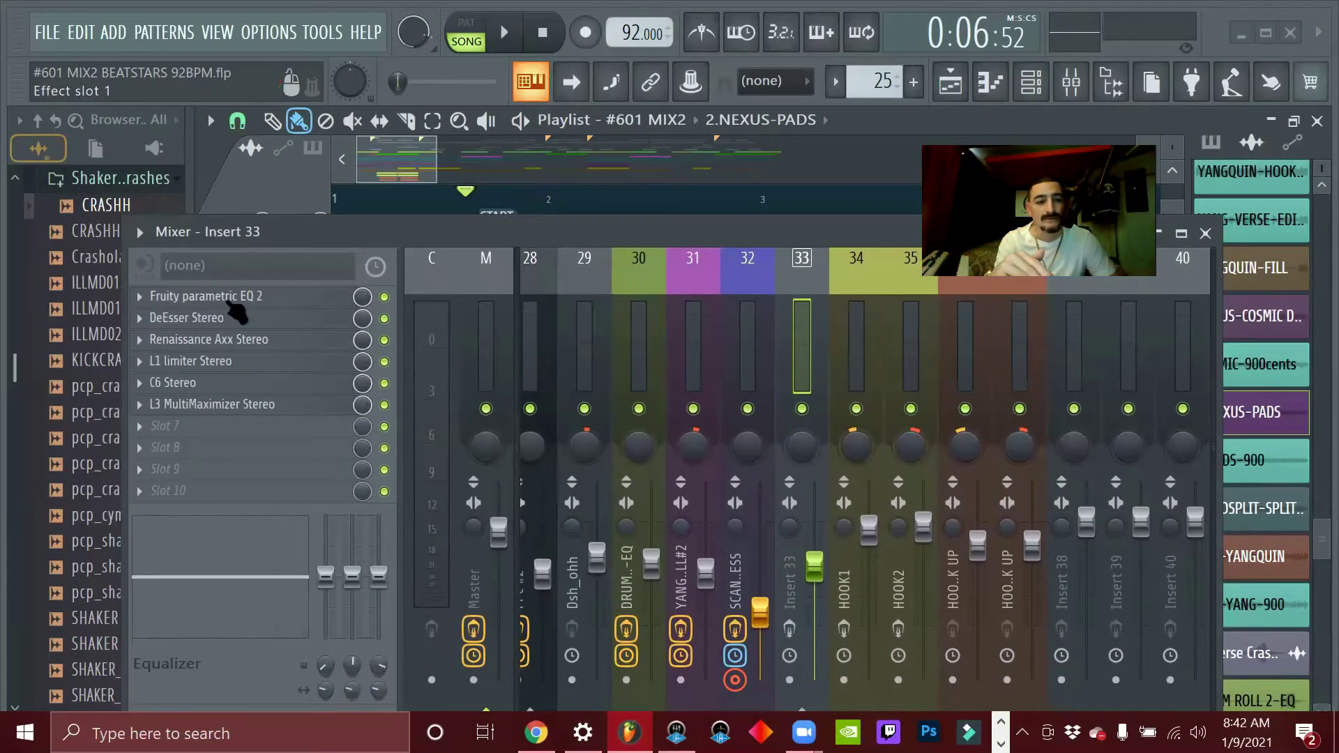
Open Fruity parametric EQ 2 on Insert 33 and place its window clear of the effect slots
click(227, 299)
drag(341, 242, 652, 25)
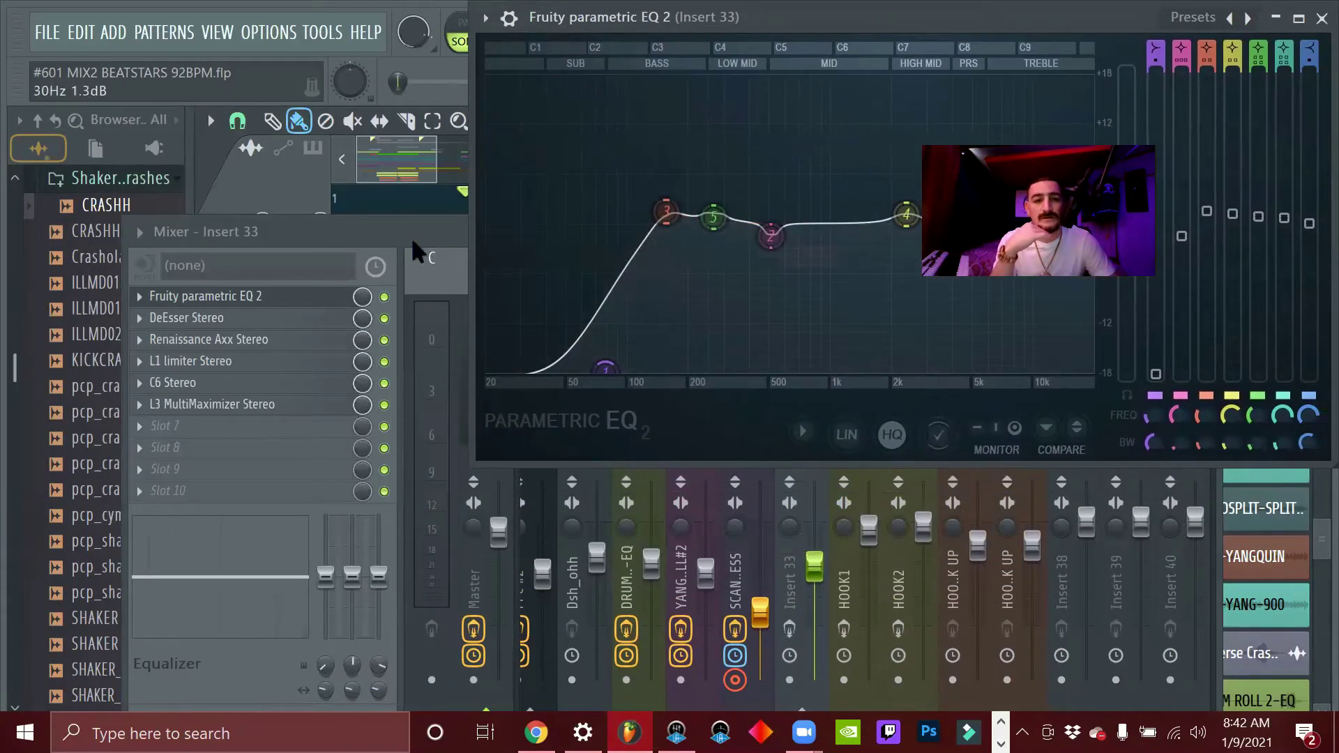
Open DeEsser Stereo on Insert 33 and place its window clear of the effect slots
click(192, 317)
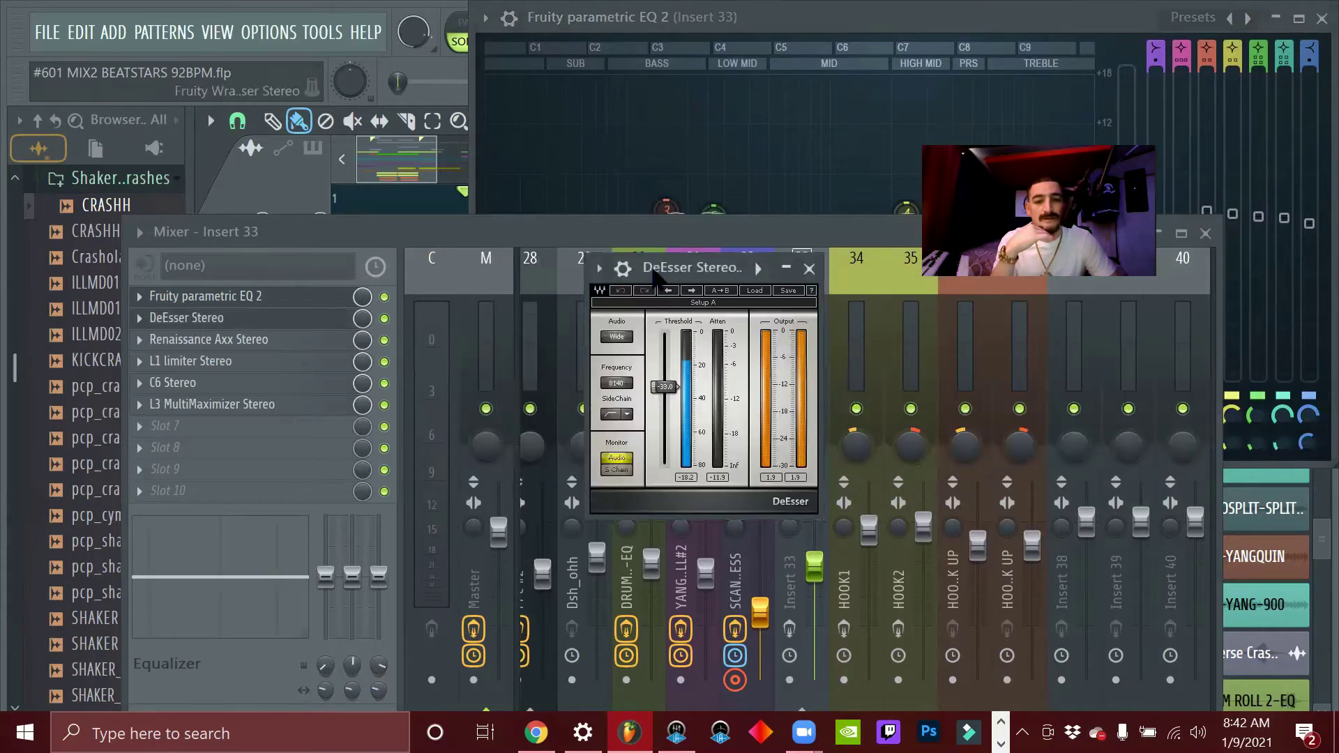
drag(654, 275, 887, 274)
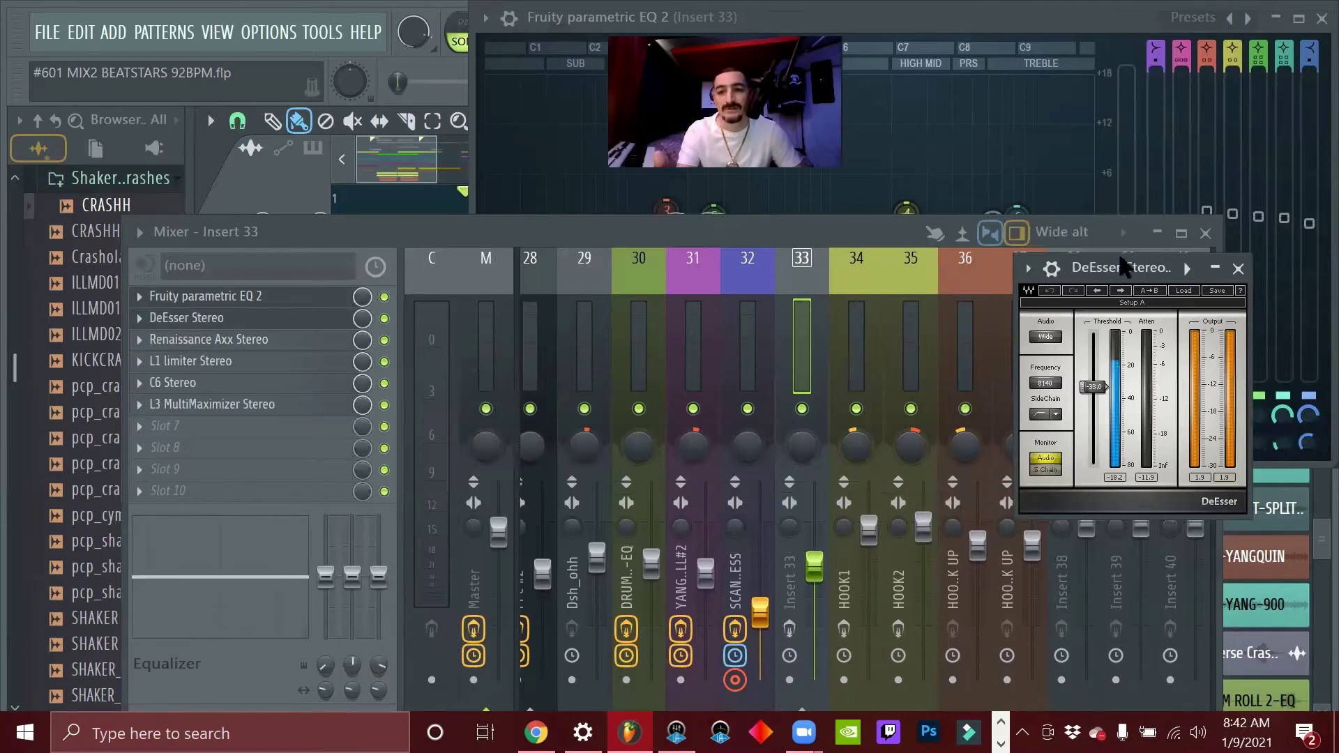
click(185, 317)
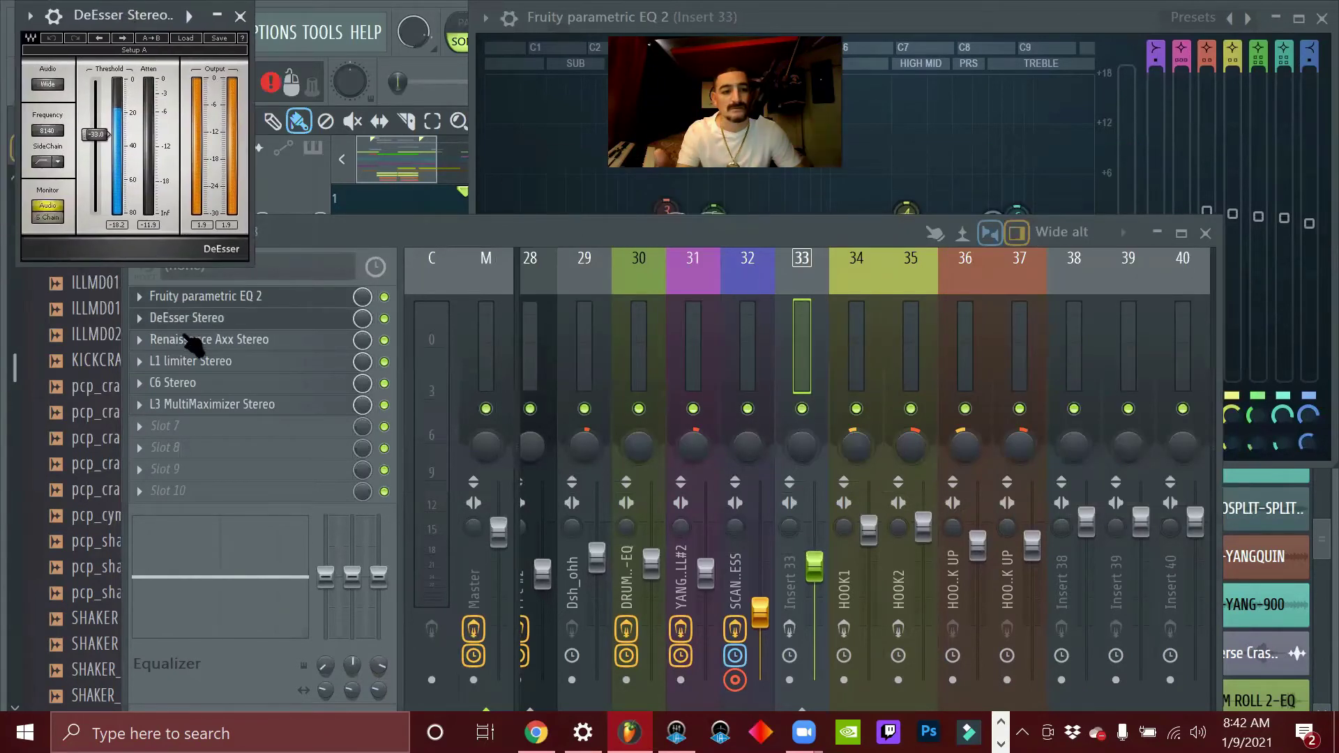
Open Renaissance Axx Stereo on Insert 33, view its threshold, attack and gain settings, and close it
click(186, 338)
drag(162, 173, 852, 175)
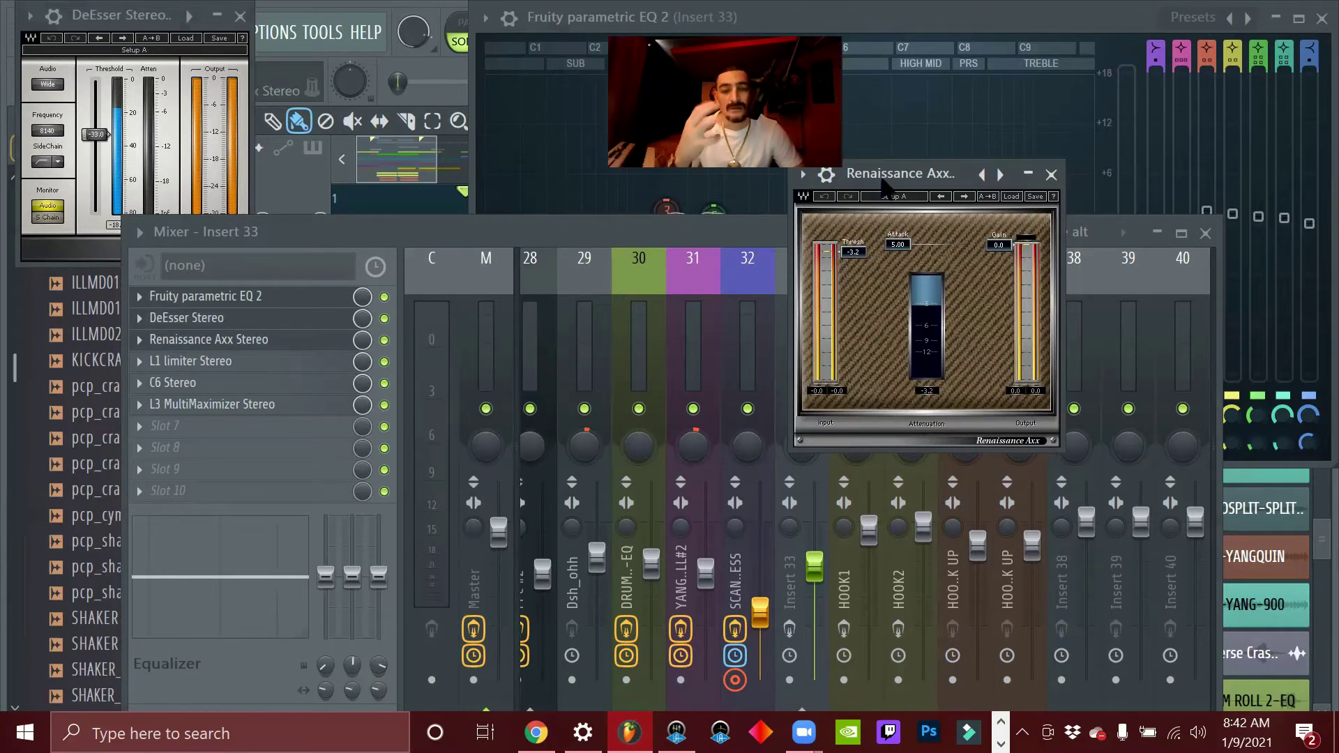
drag(882, 183, 248, 167)
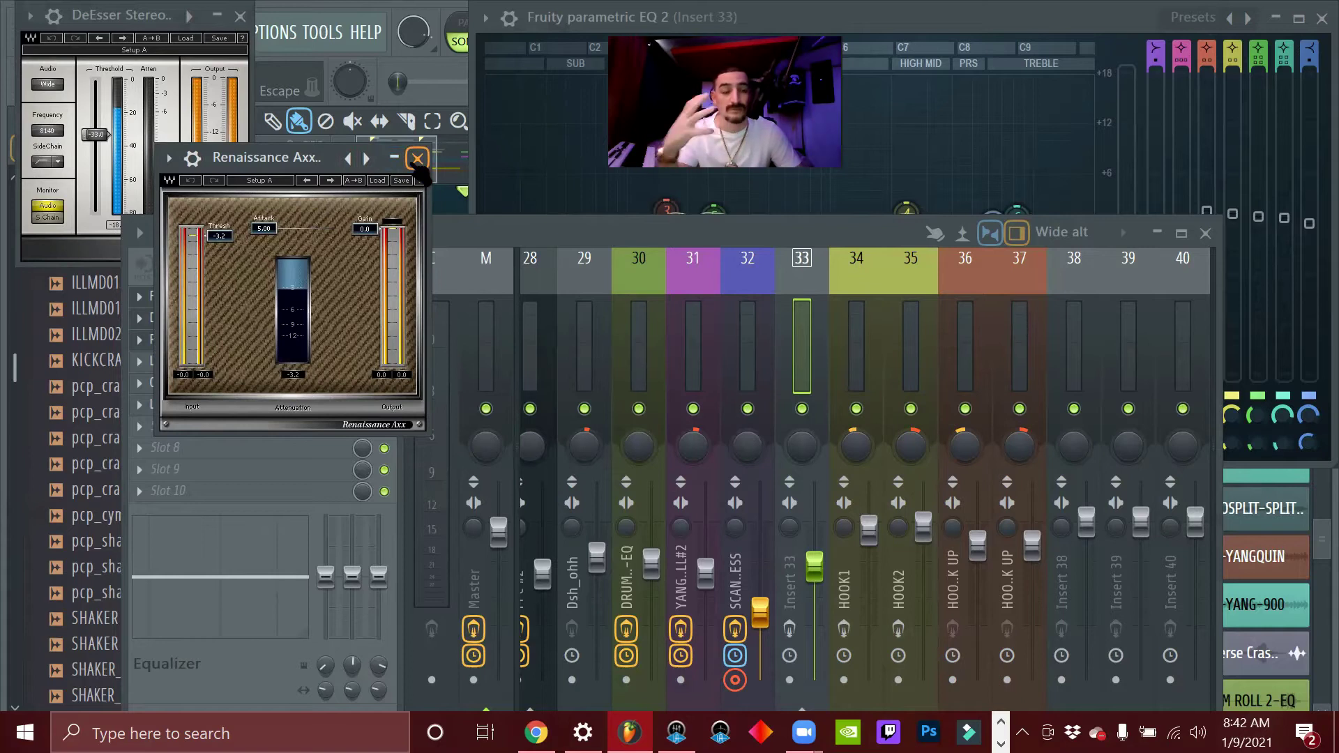
click(417, 159)
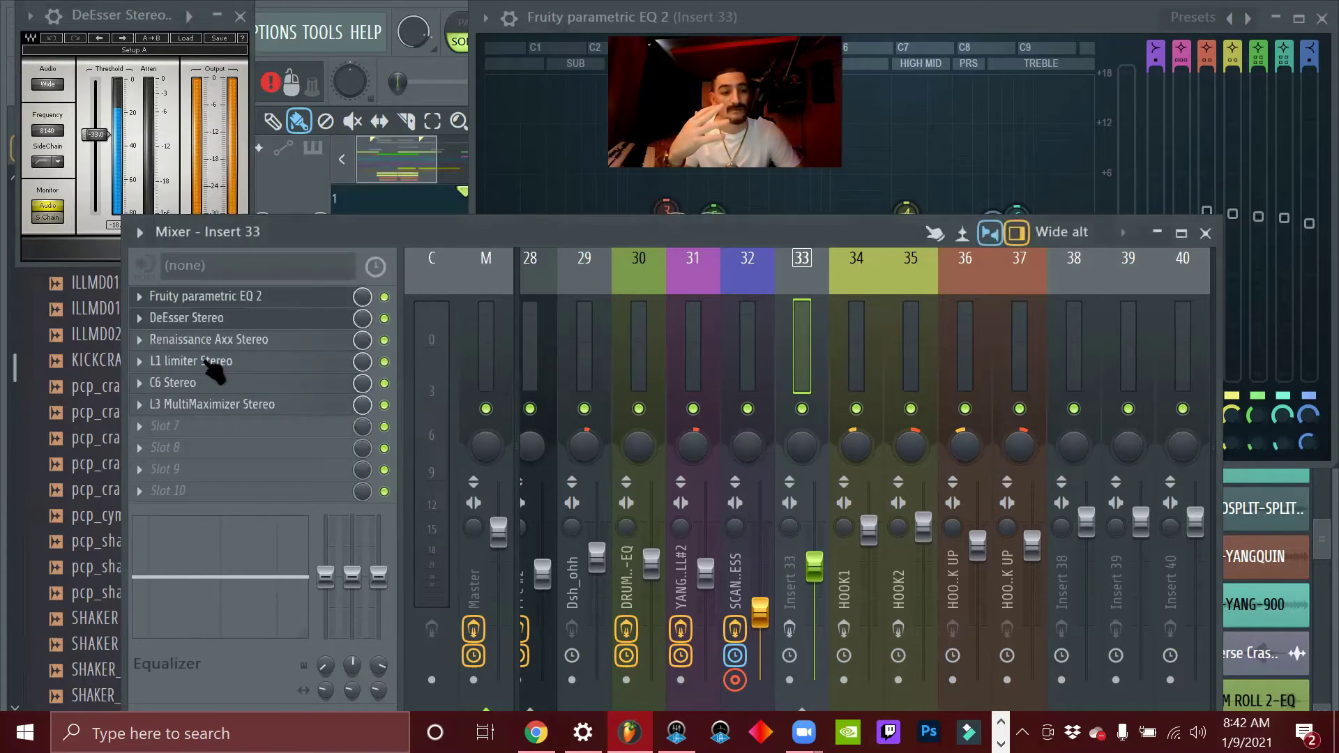
View the L1 limiter and C6 Stereo settings on Insert 33, closing each window after viewing
click(224, 363)
drag(194, 230, 416, 98)
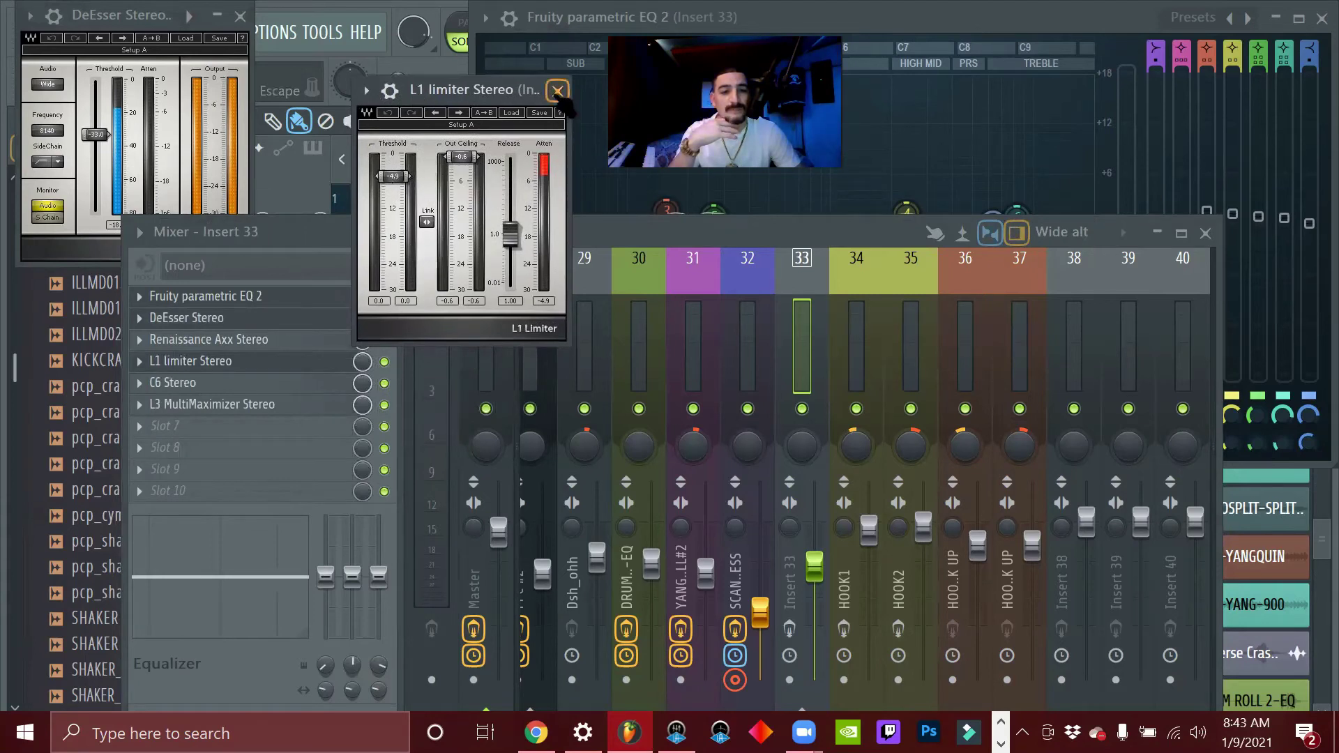
click(558, 91)
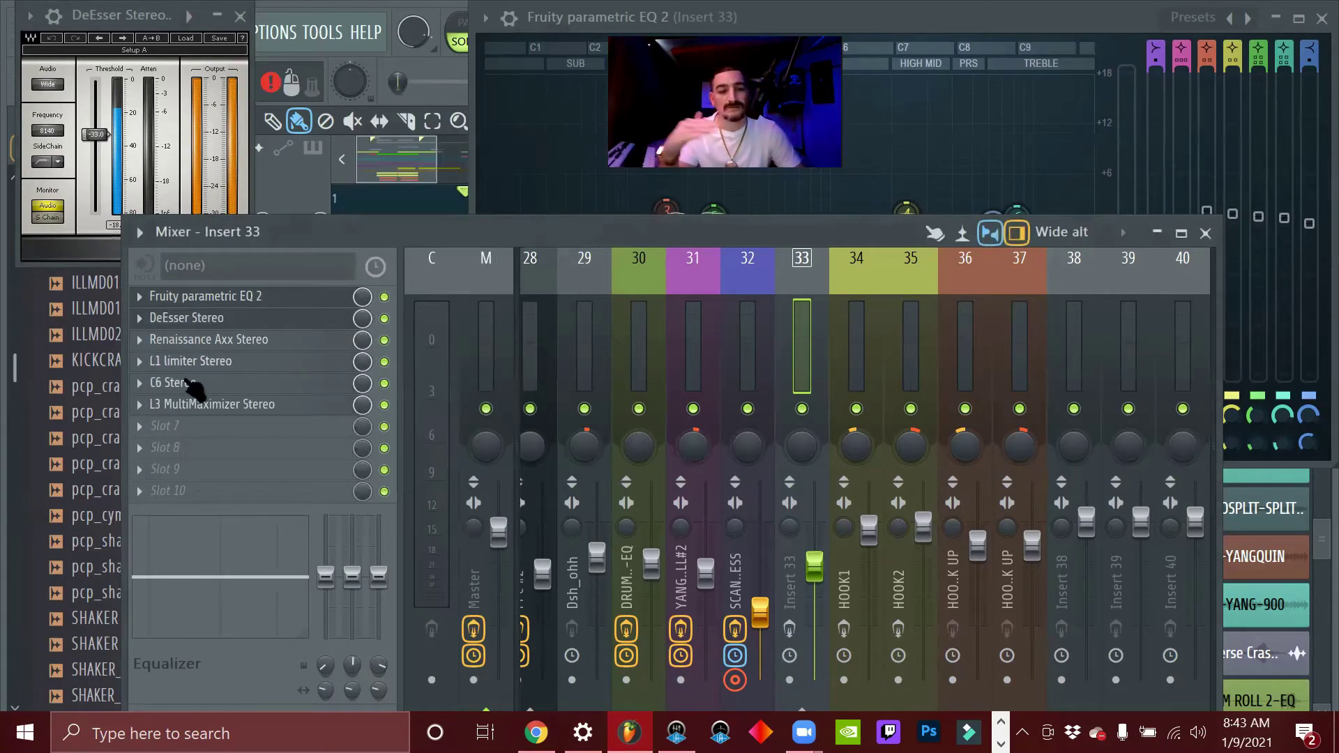
click(187, 384)
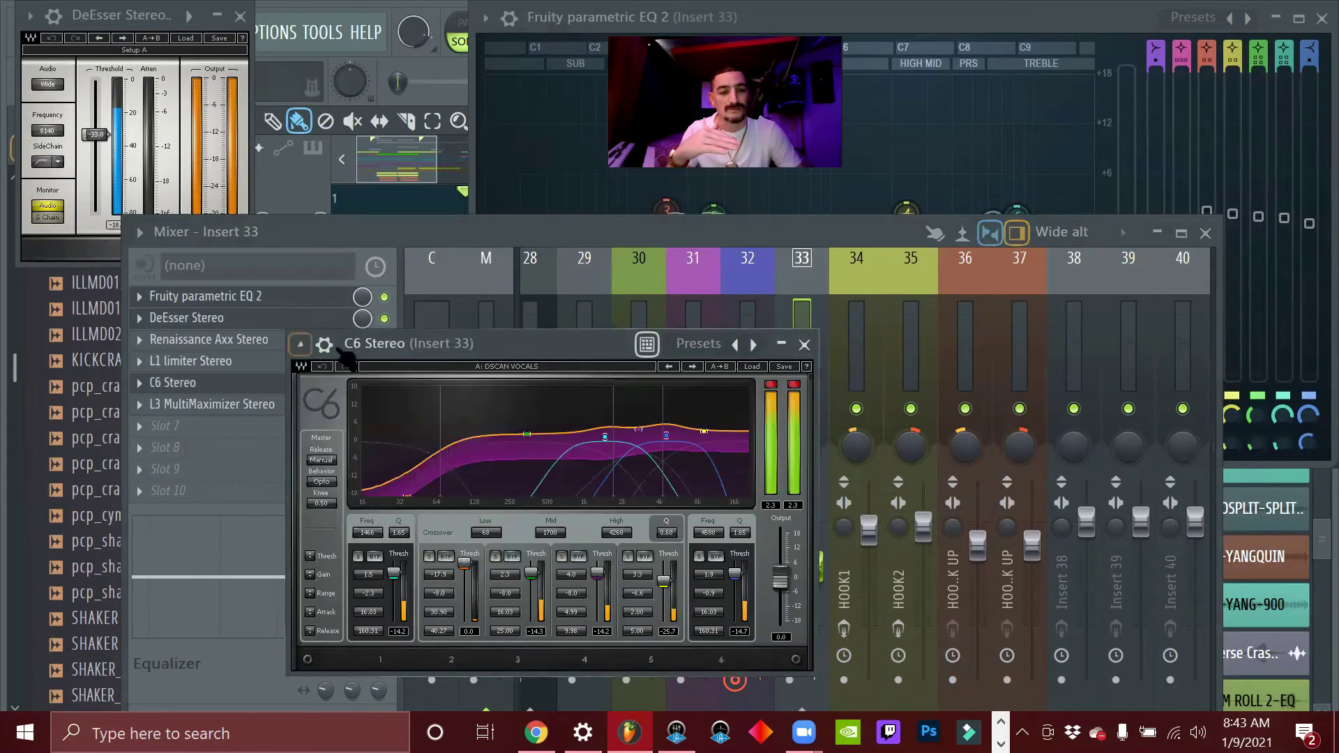
drag(414, 341, 415, 258)
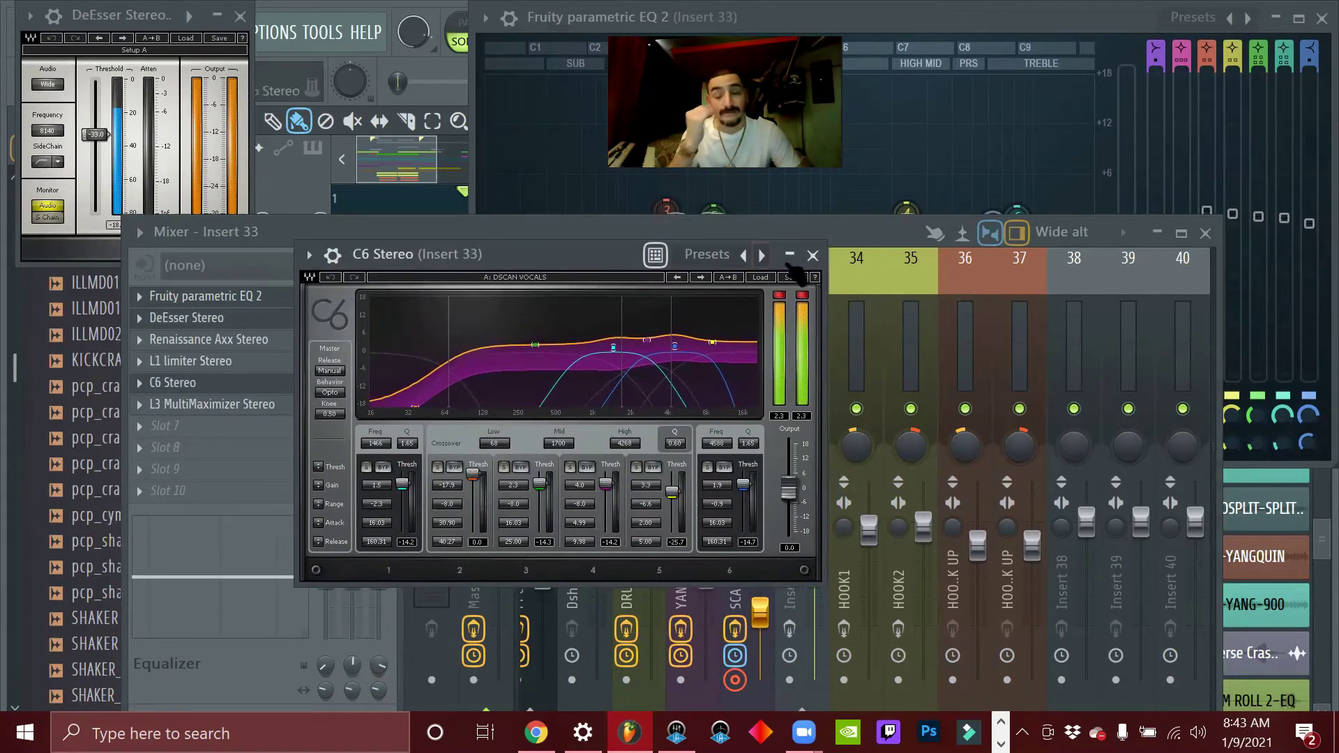
click(813, 255)
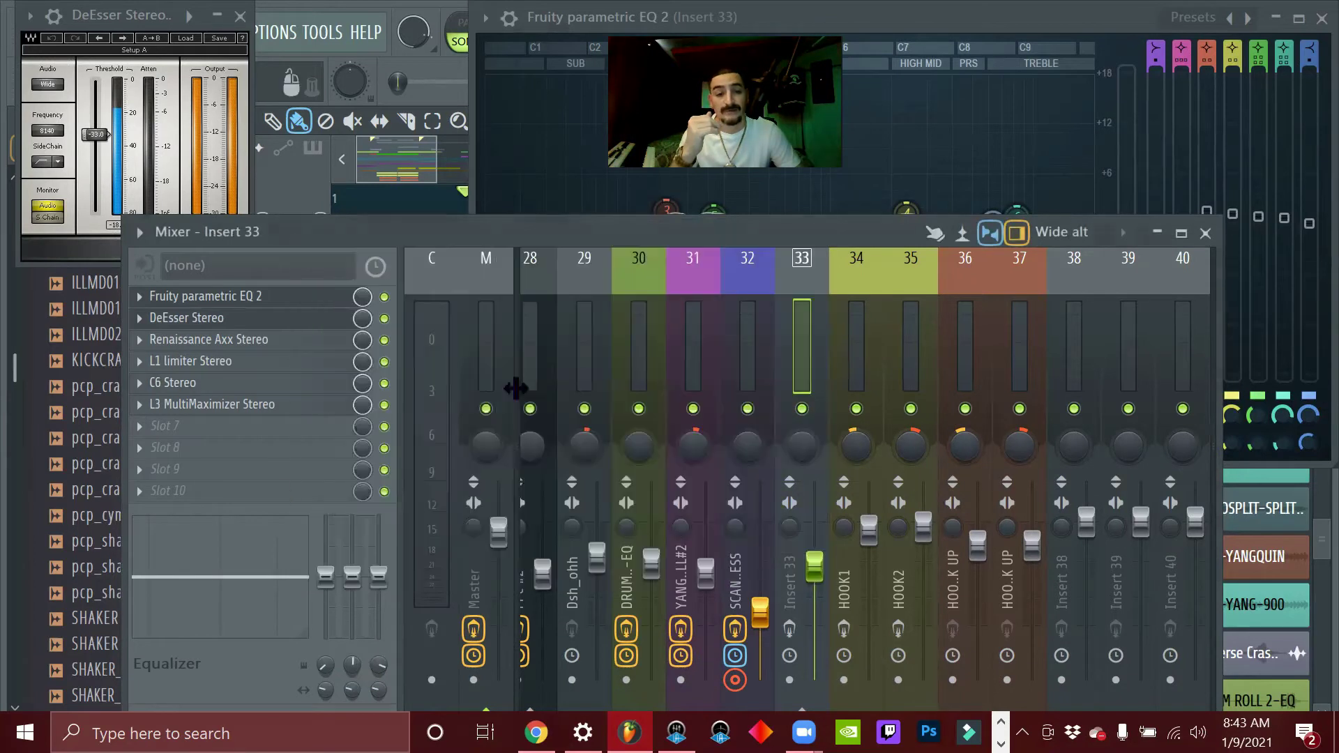
View the L3 MultiMaximizer on Insert 33 and put it away along with the DeEsser and Fruity parametric EQ 2 windows
click(172, 408)
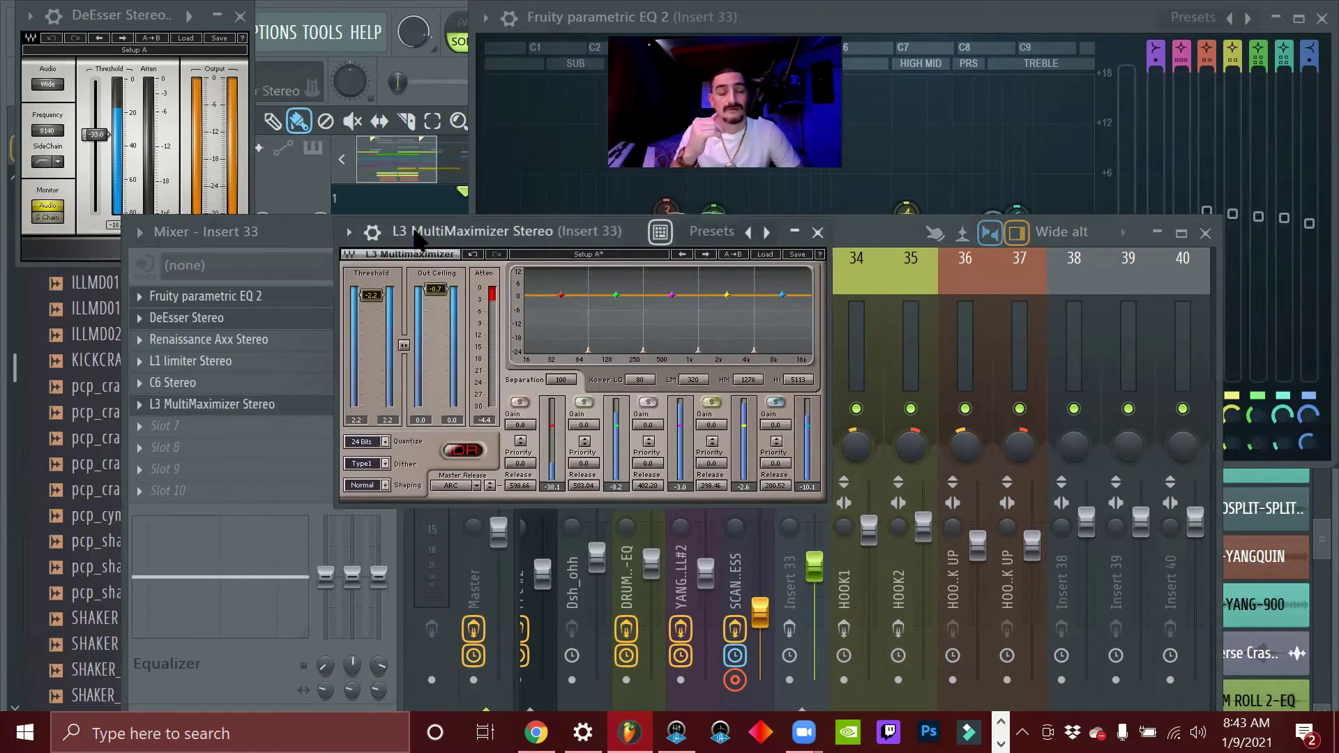
drag(422, 232, 426, 262)
key(Escape)
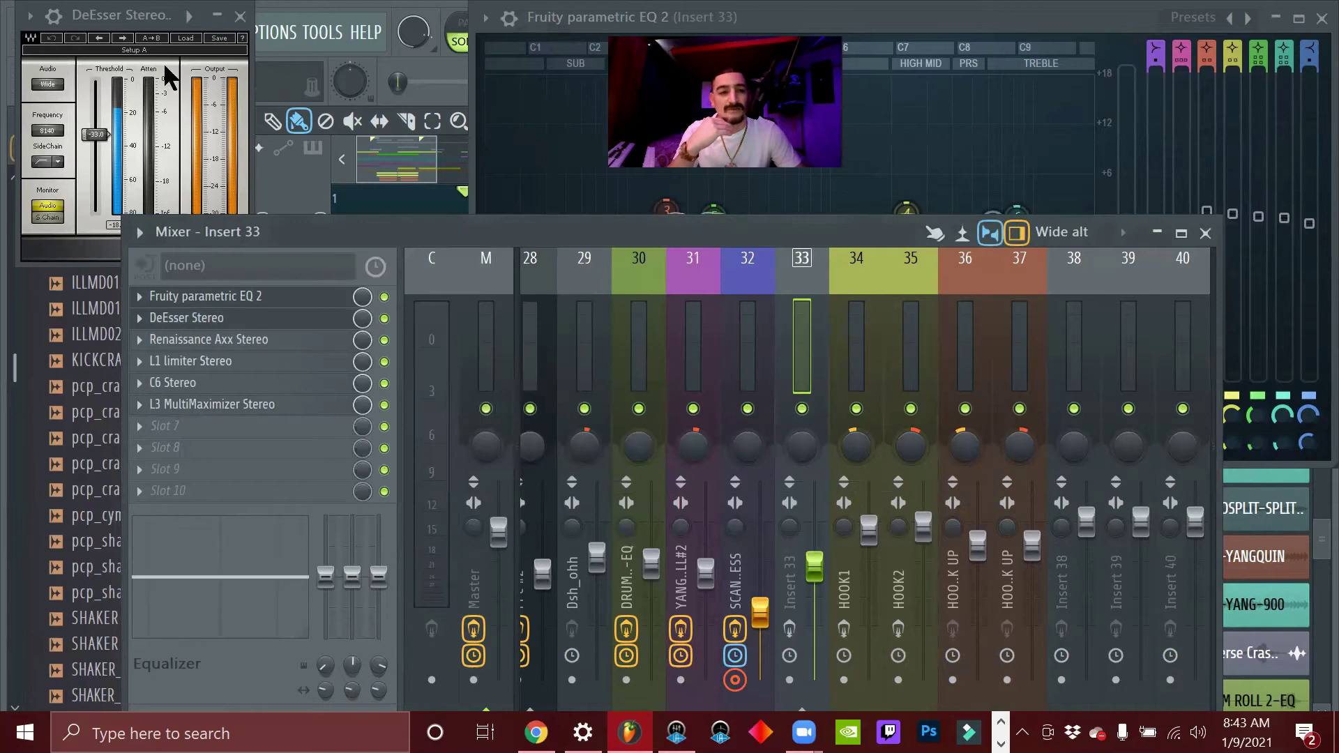
click(240, 16)
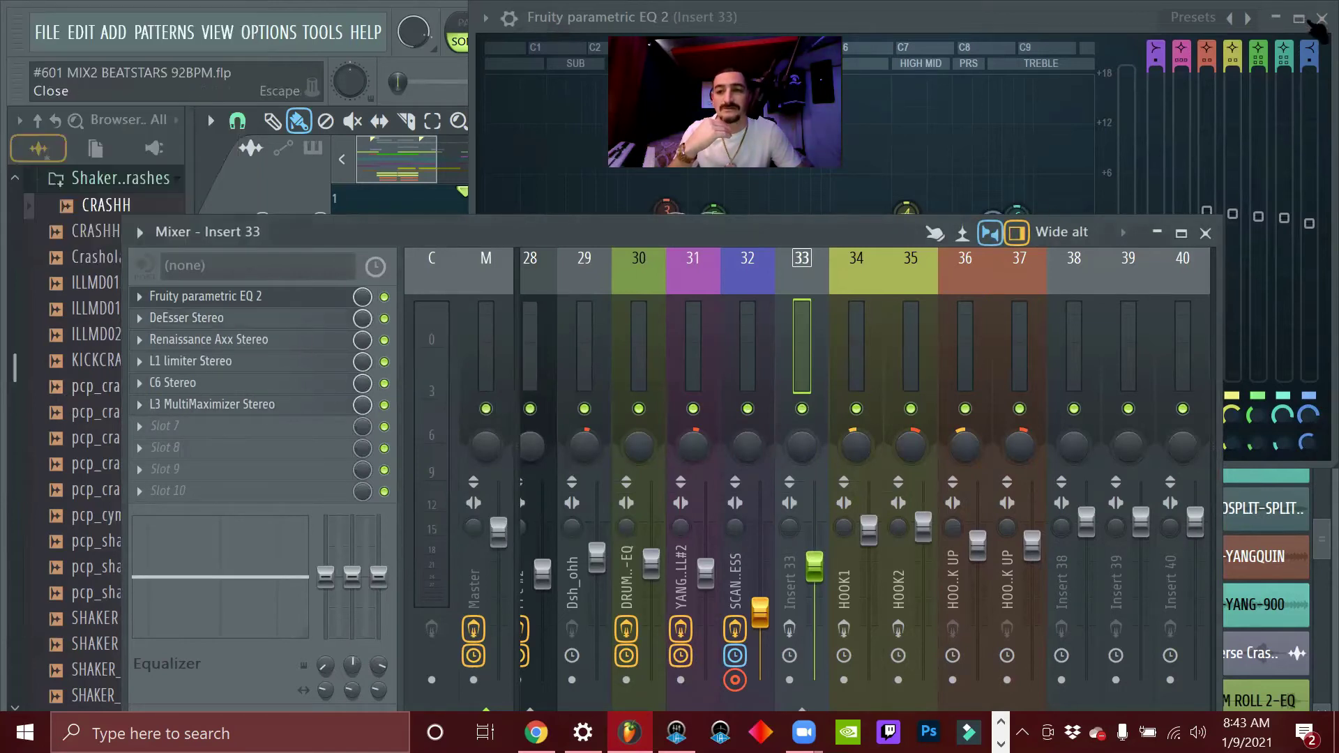
click(1275, 18)
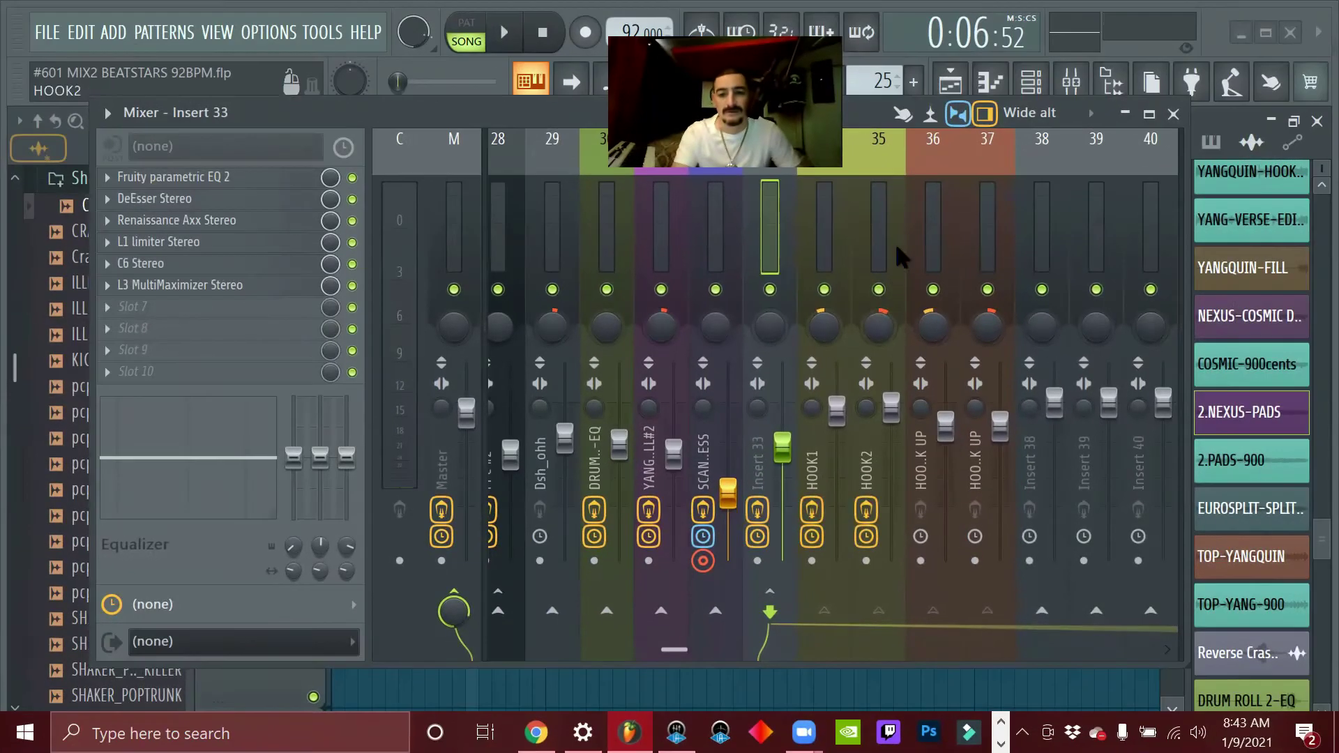
Select the HOOK2 mixer track and open its LittleAlterBoy effect, moving the window clear of the mixer
click(948, 223)
click(884, 229)
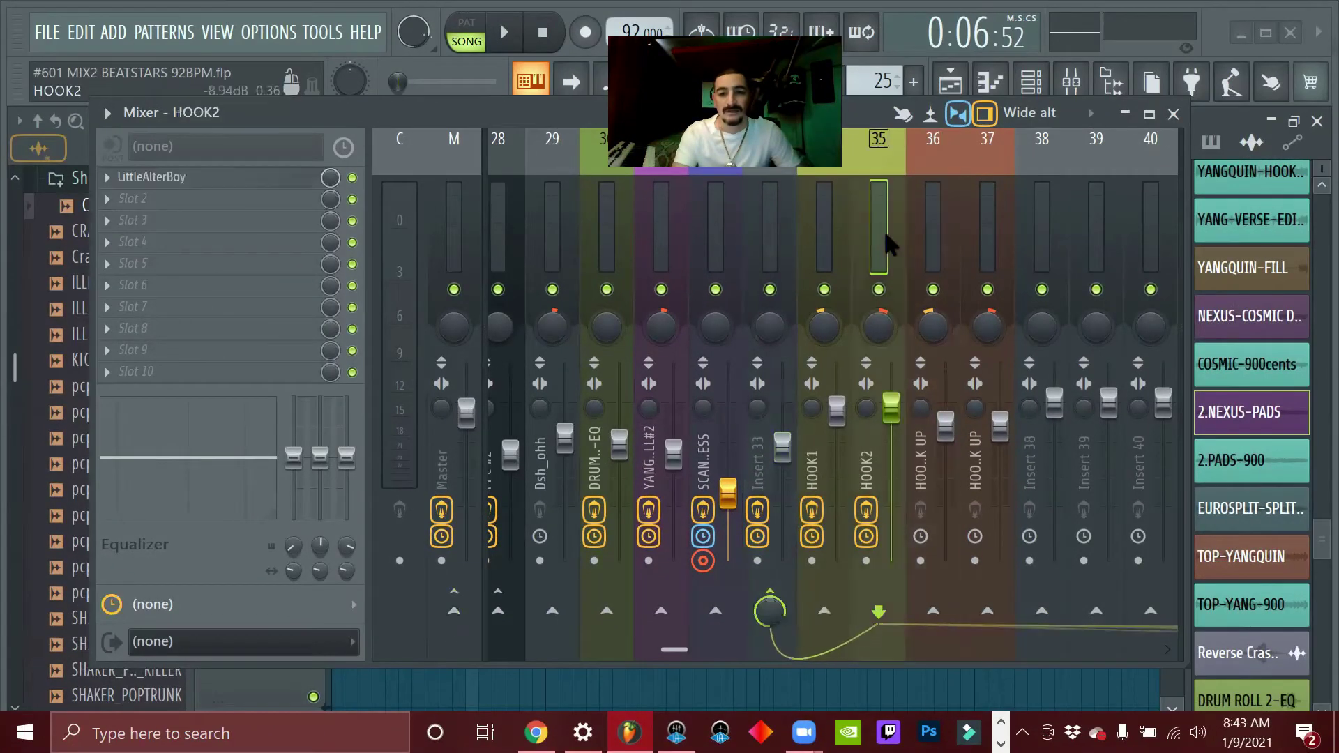
click(149, 177)
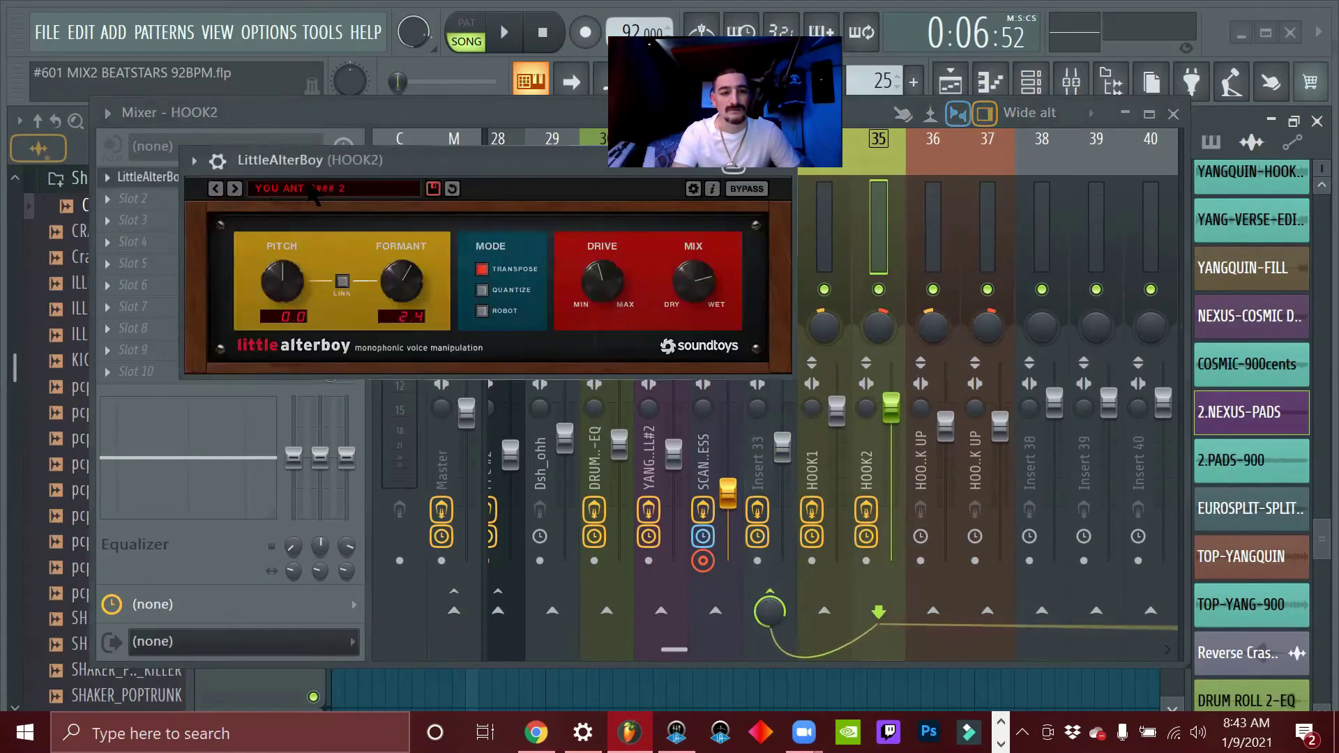
drag(426, 203, 900, 314)
Open LittleAlterBoy on the HOOK1 track, hide the mixer, and line up the HOOK1 and HOOK2 effect windows side by side over the playlist
click(822, 223)
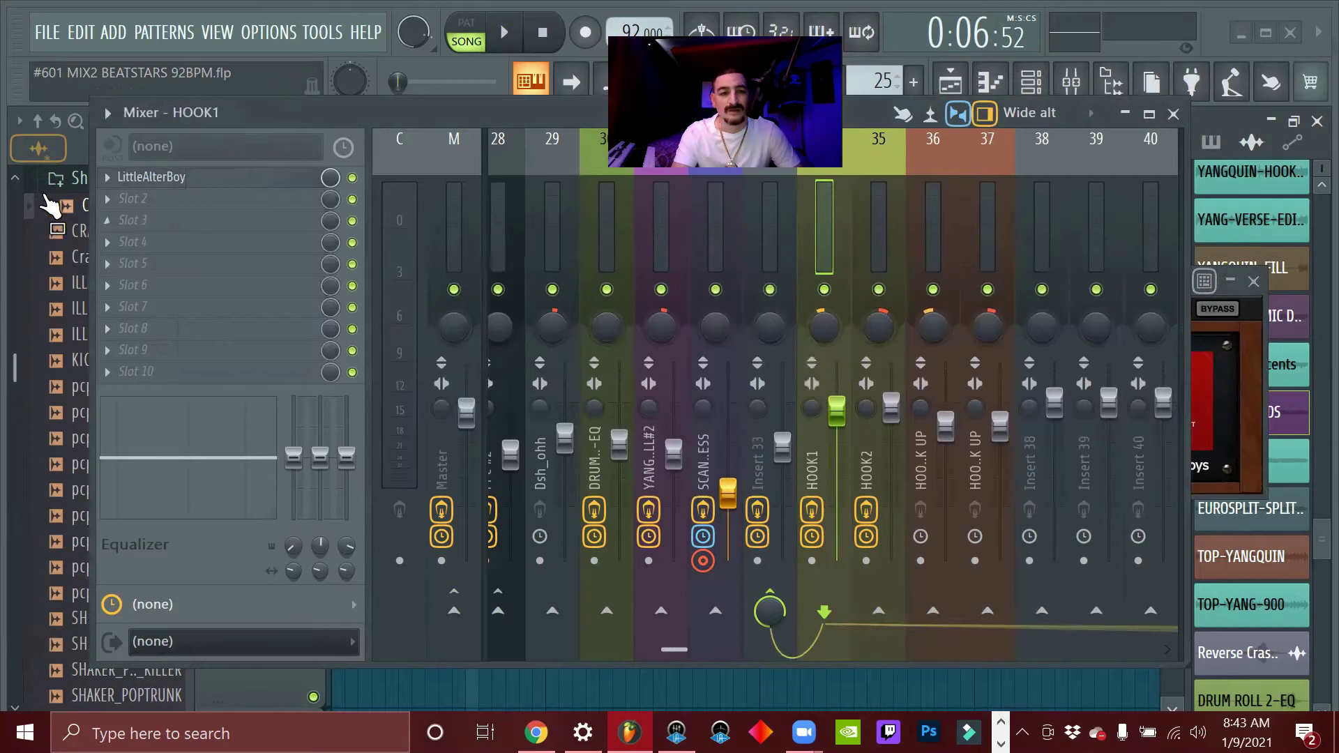
click(150, 179)
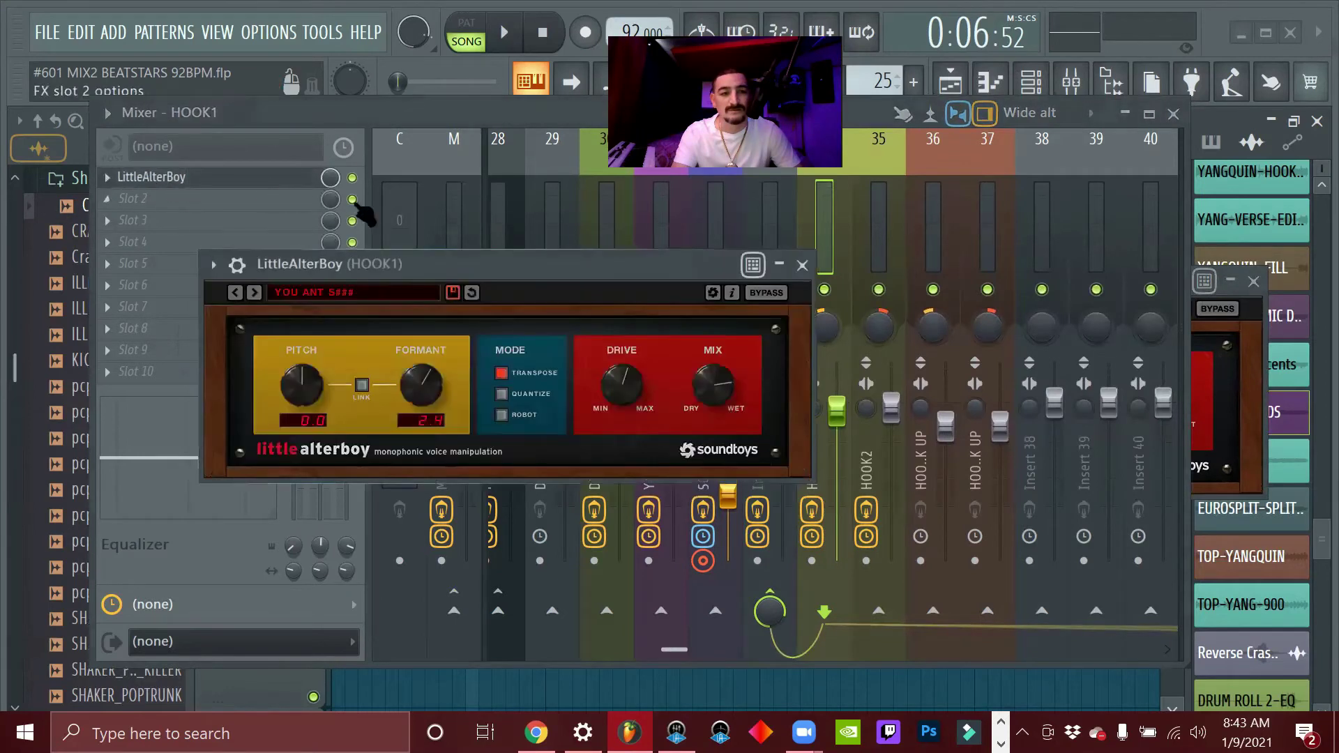
click(1071, 82)
drag(514, 269, 334, 297)
drag(750, 297, 754, 363)
drag(402, 306, 399, 377)
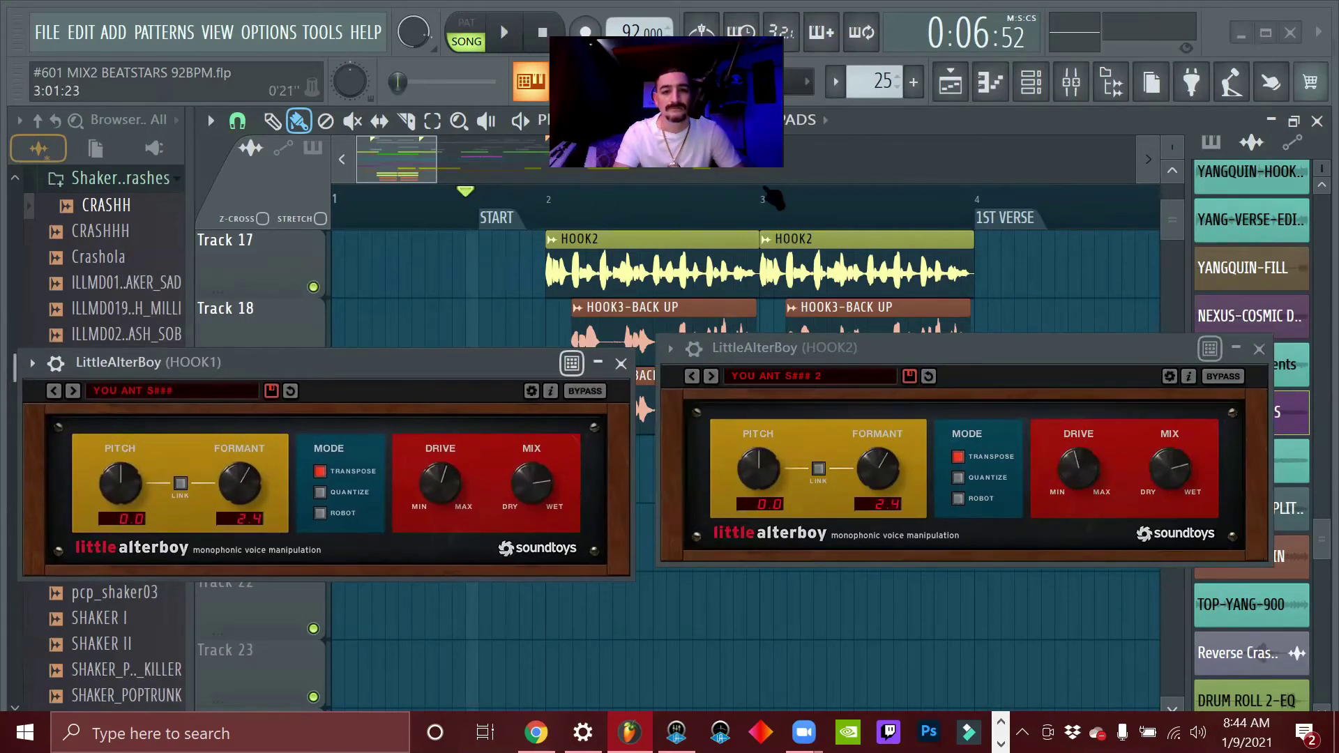
Bring the HOOK1 clips into view and shift both LittleAlterBoy windows to uncover the back-up vocal clips
scroll(678, 313, up, 2)
scroll(678, 313, down, 1)
drag(404, 366, 405, 344)
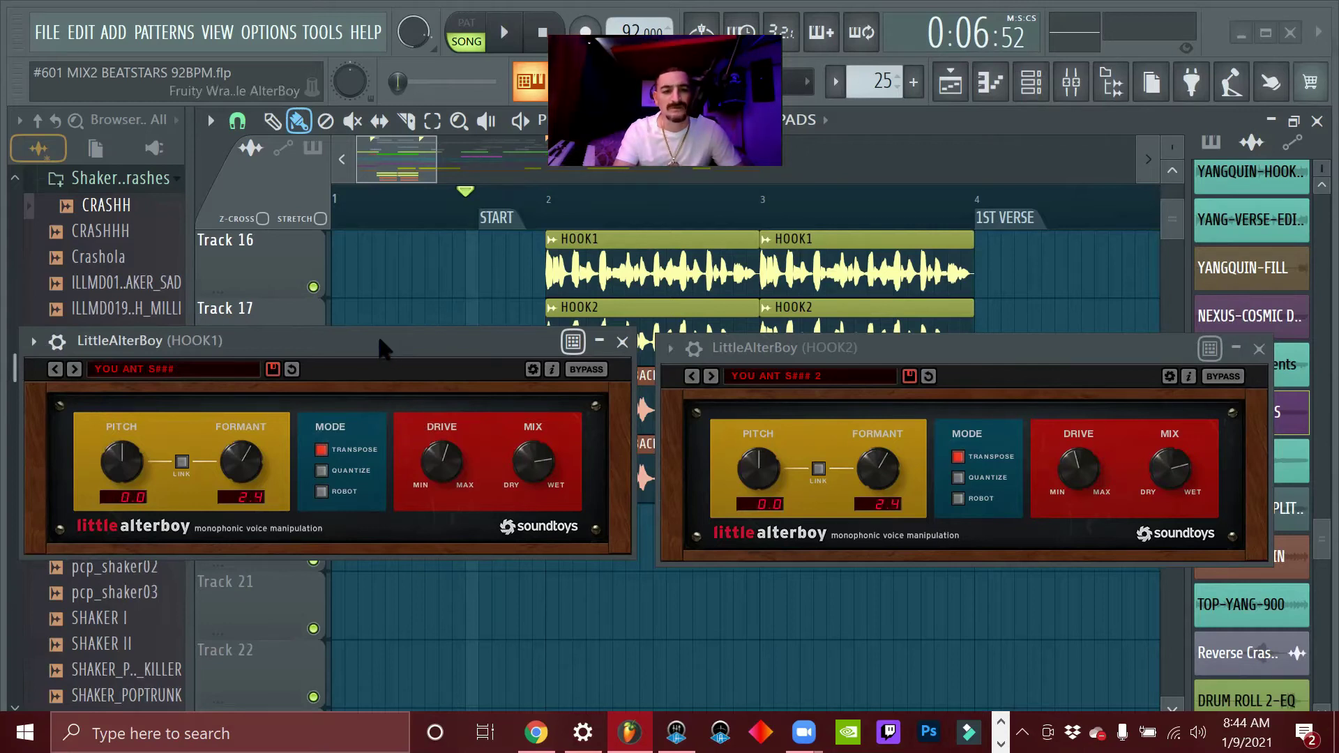
drag(379, 341, 380, 345)
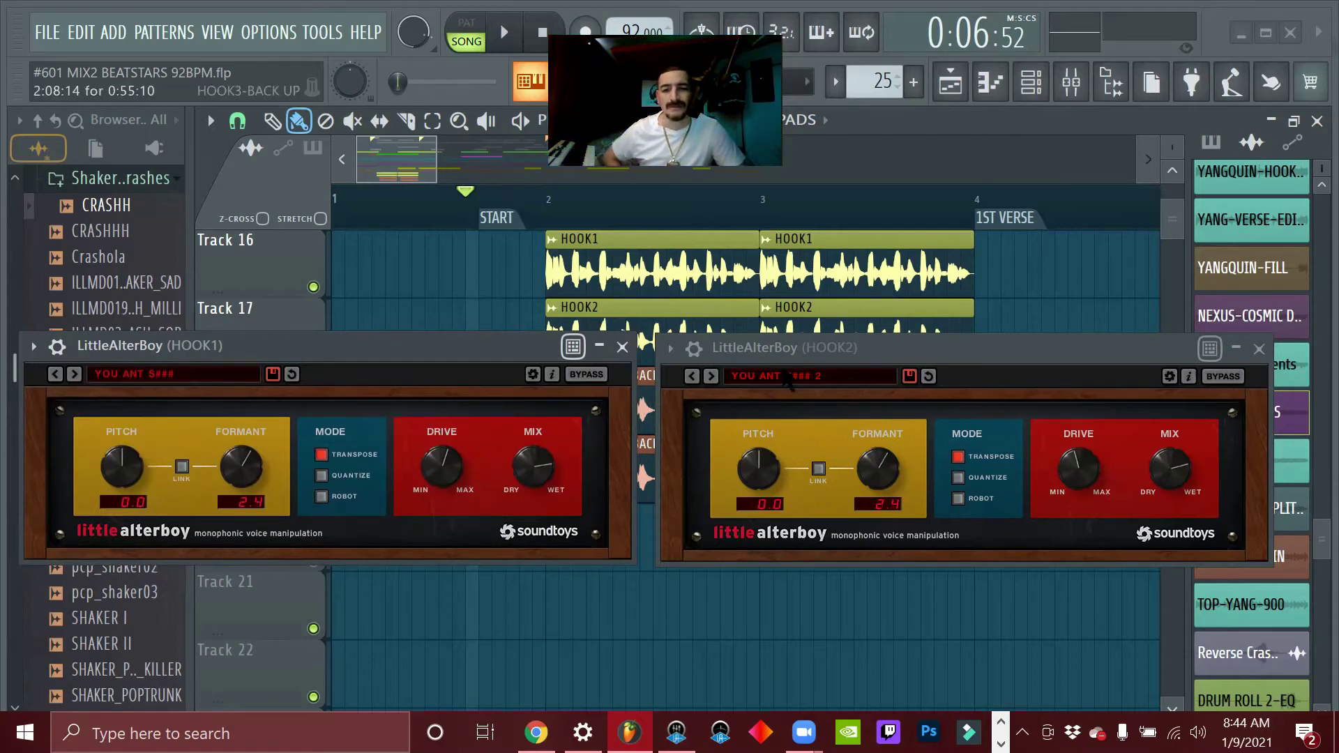
mouse_move(790, 382)
mouse_down()
mouse_move(802, 259)
mouse_move(837, 343)
mouse_move(813, 301)
mouse_move(823, 348)
mouse_move(813, 320)
mouse_move(810, 258)
mouse_up()
drag(447, 345, 453, 264)
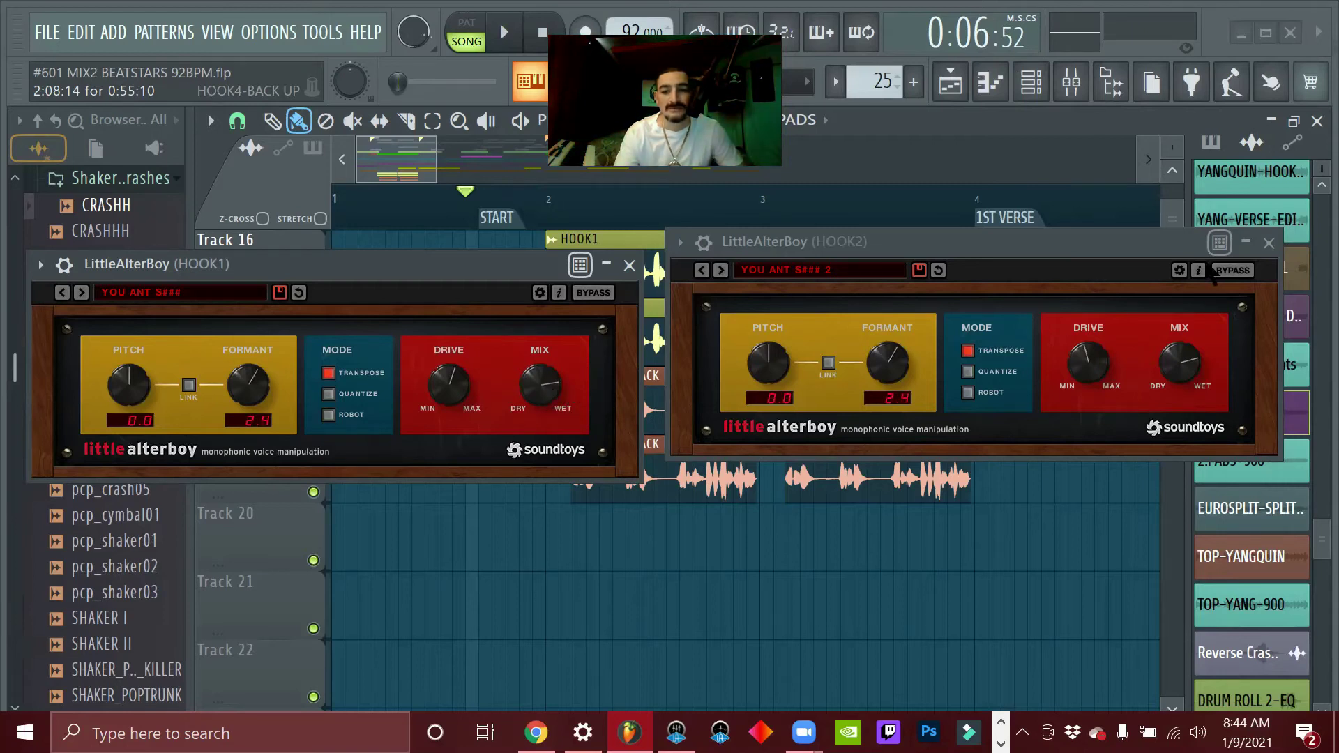
Close both LittleAlterBoy windows and set the song position just before the START marker
click(1269, 244)
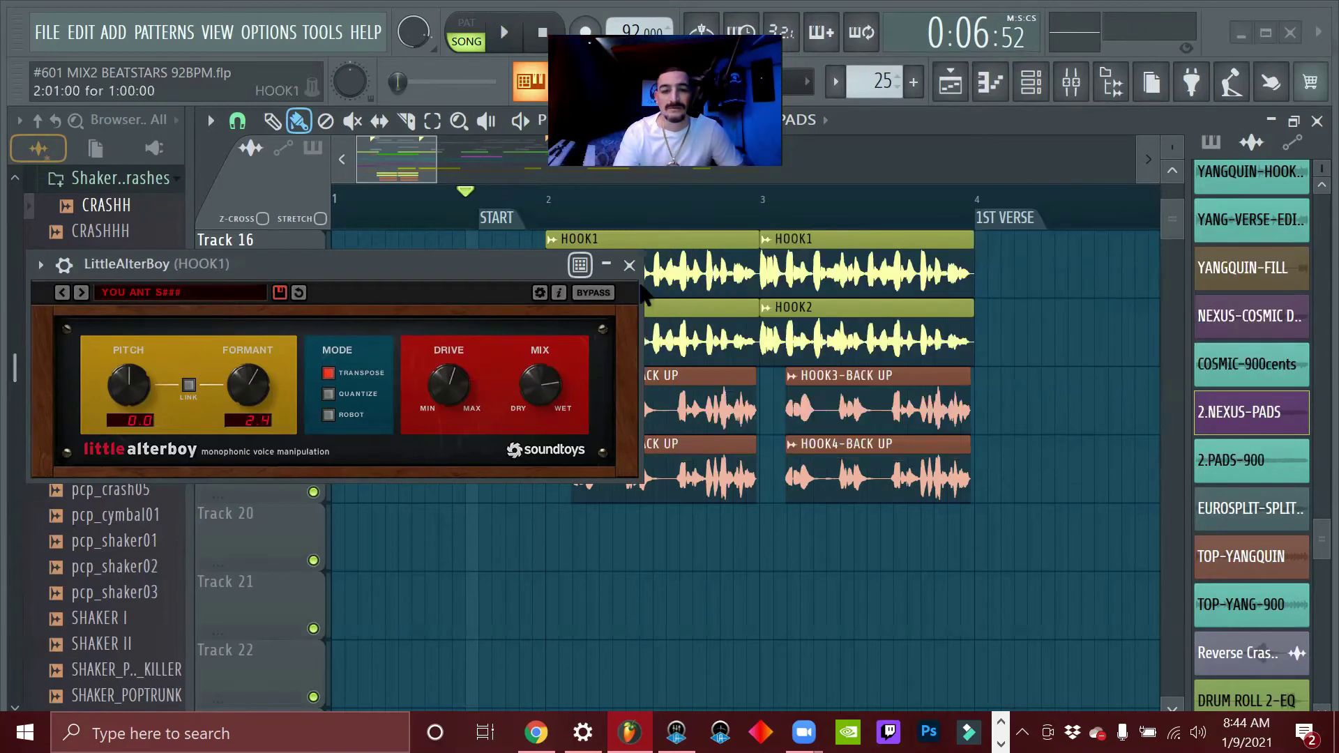
click(628, 265)
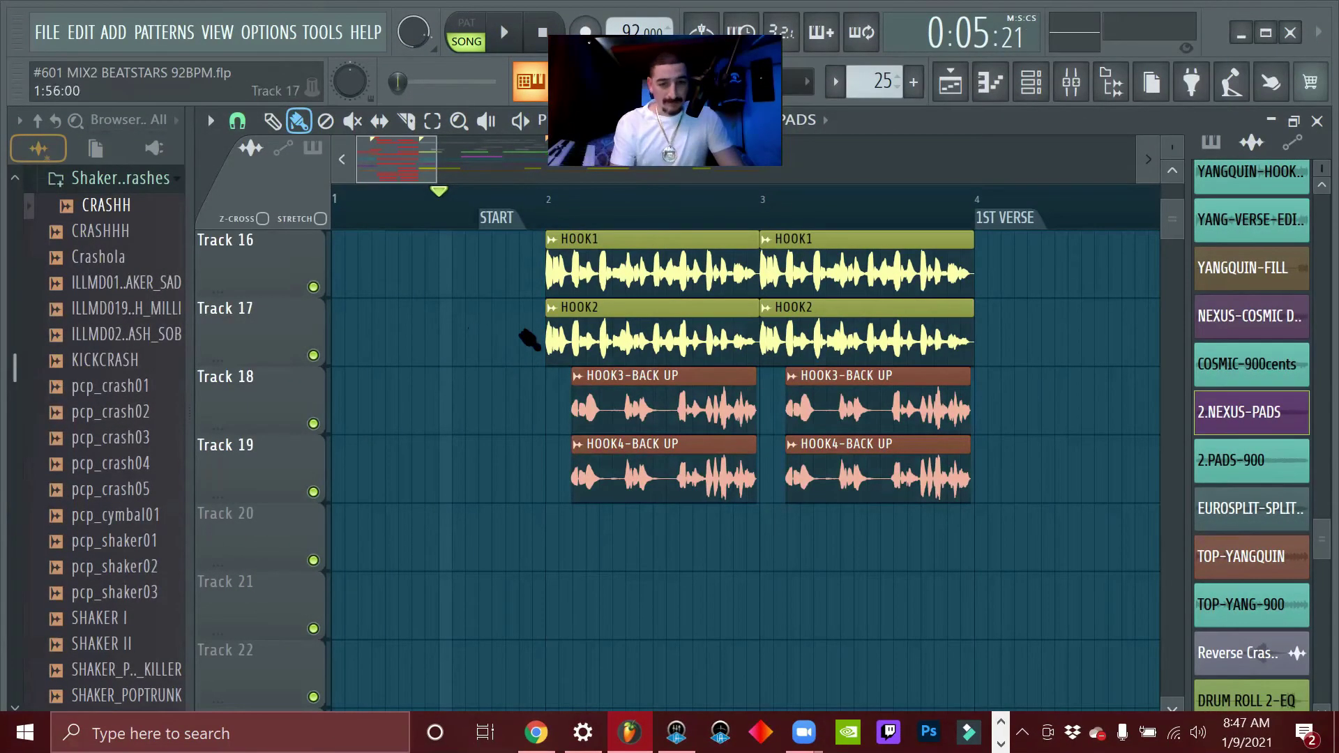
click(423, 204)
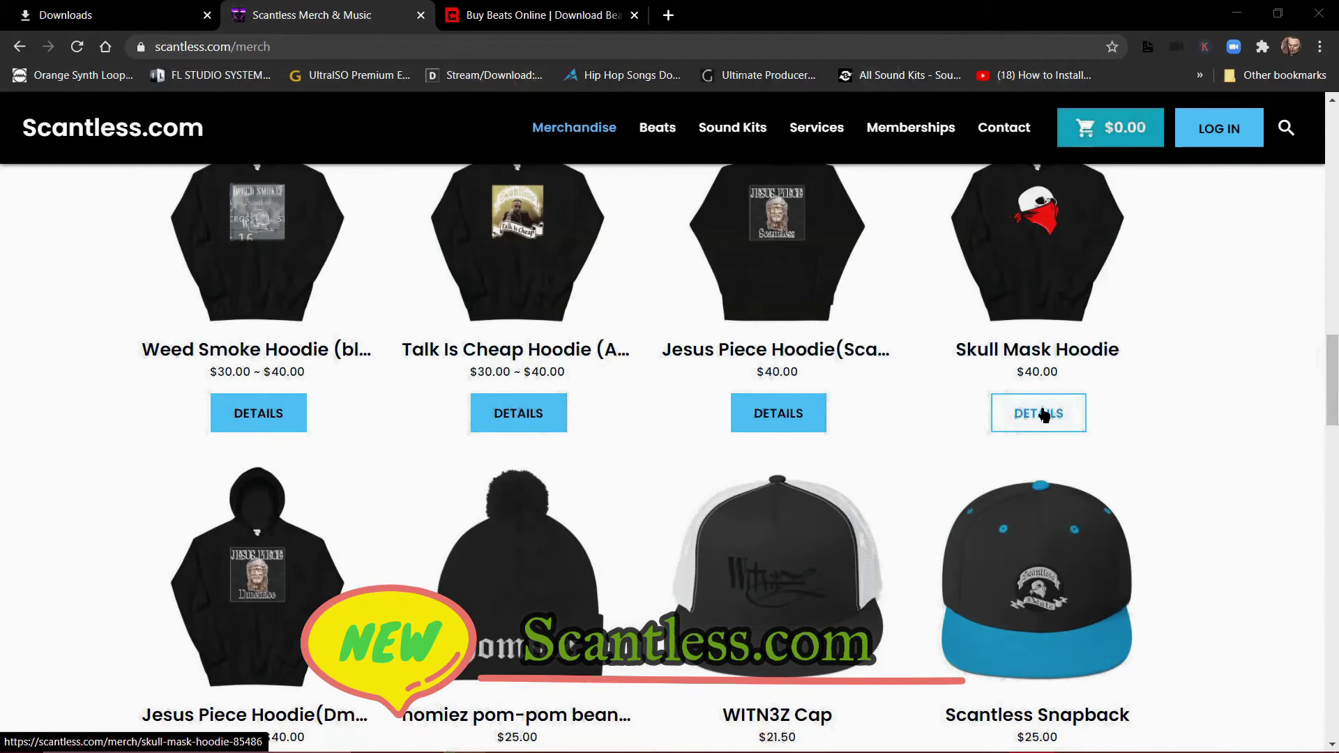
Open the Skull Mask Hoodie product page on Scantless.com in the browser and read through its details
click(1044, 414)
scroll(193, 452, down, 2)
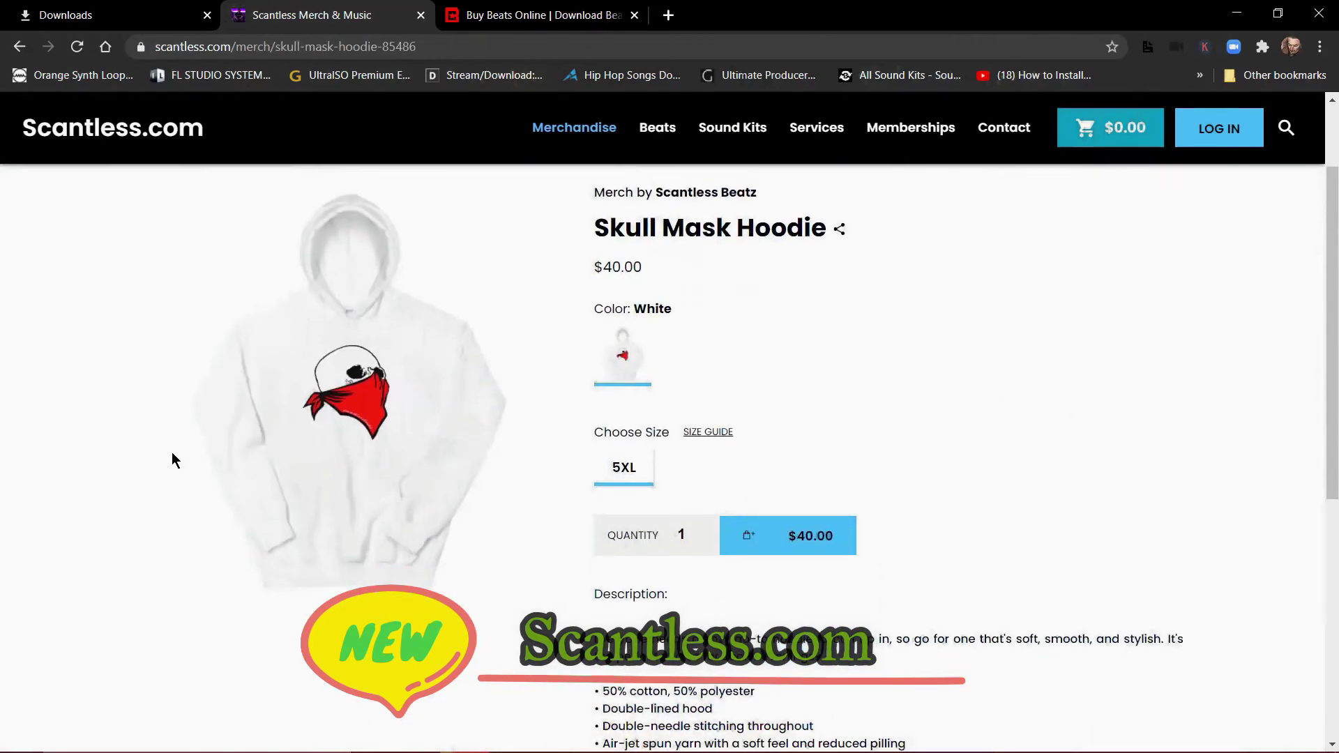
scroll(173, 462, down, 3)
scroll(170, 464, up, 3)
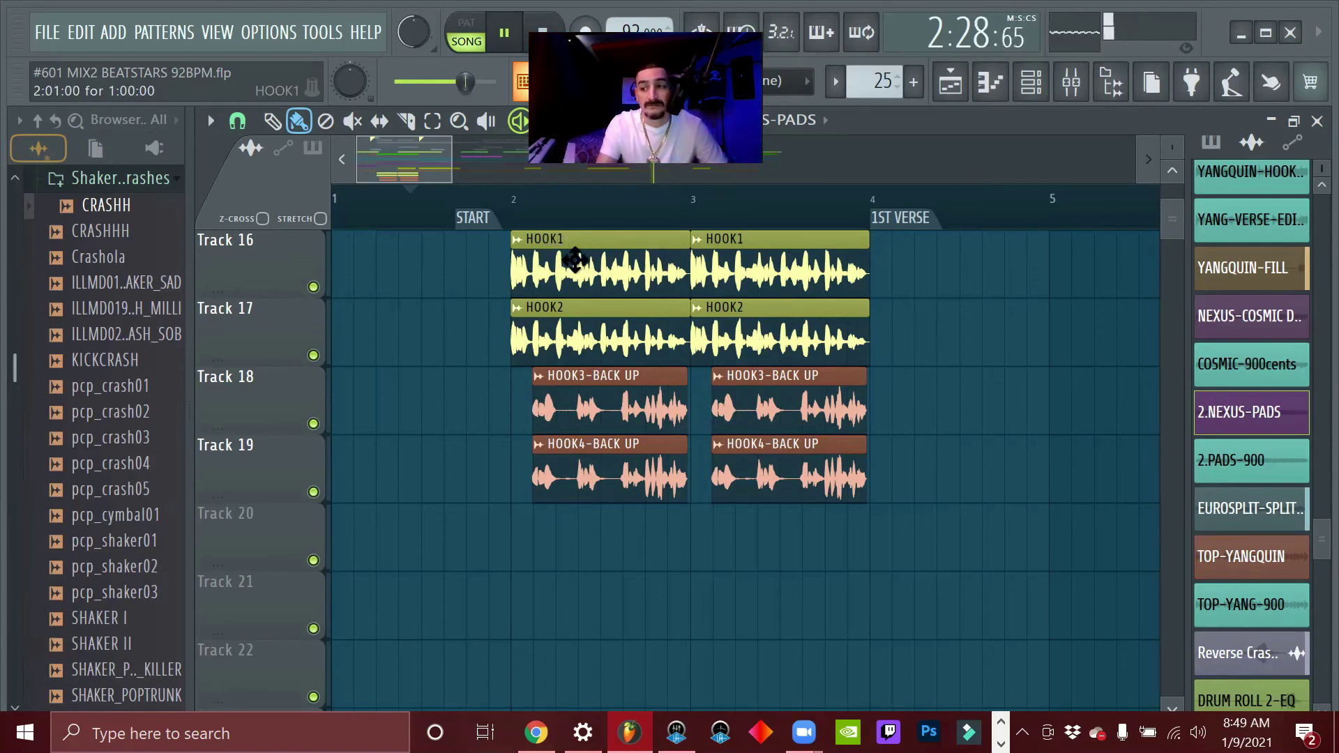
Browse the Scantless.com merchandise listing through the phone cases, joggers, hoodies and caps
scroll(522, 215, down, 2)
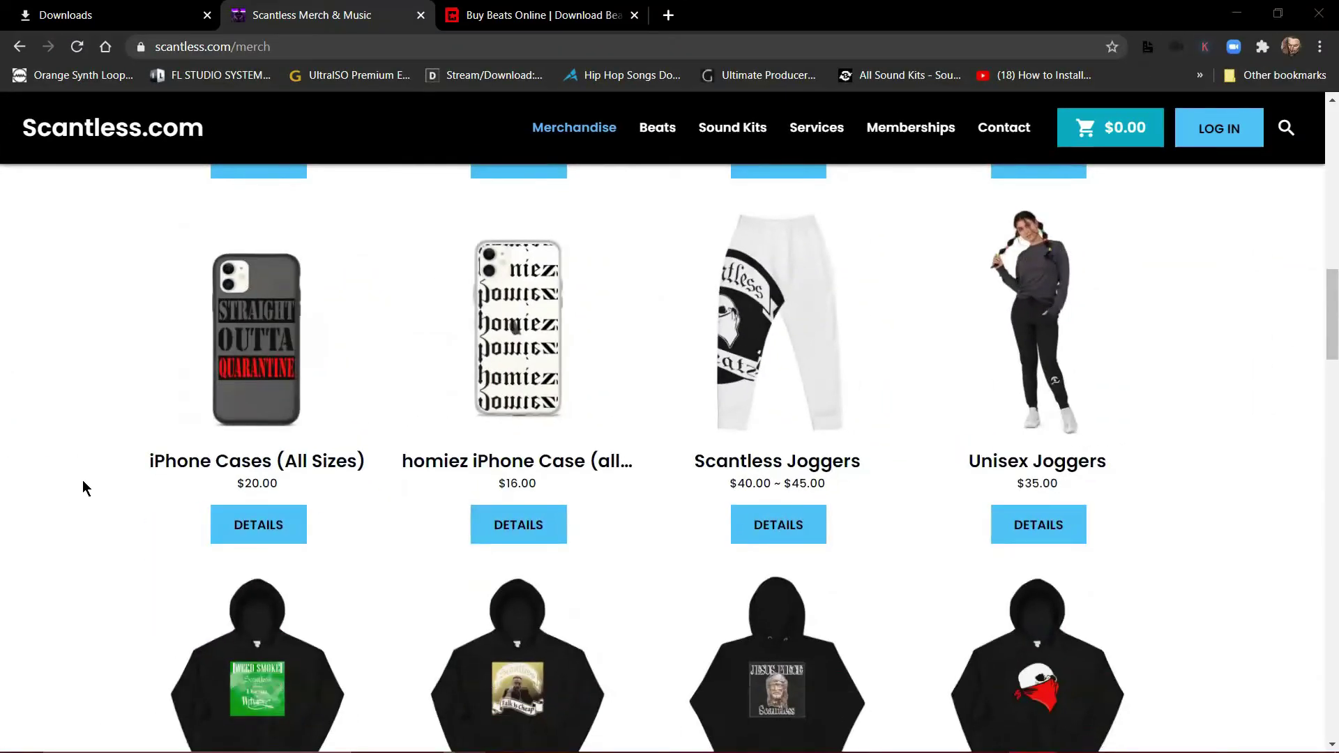
scroll(83, 479, down, 7)
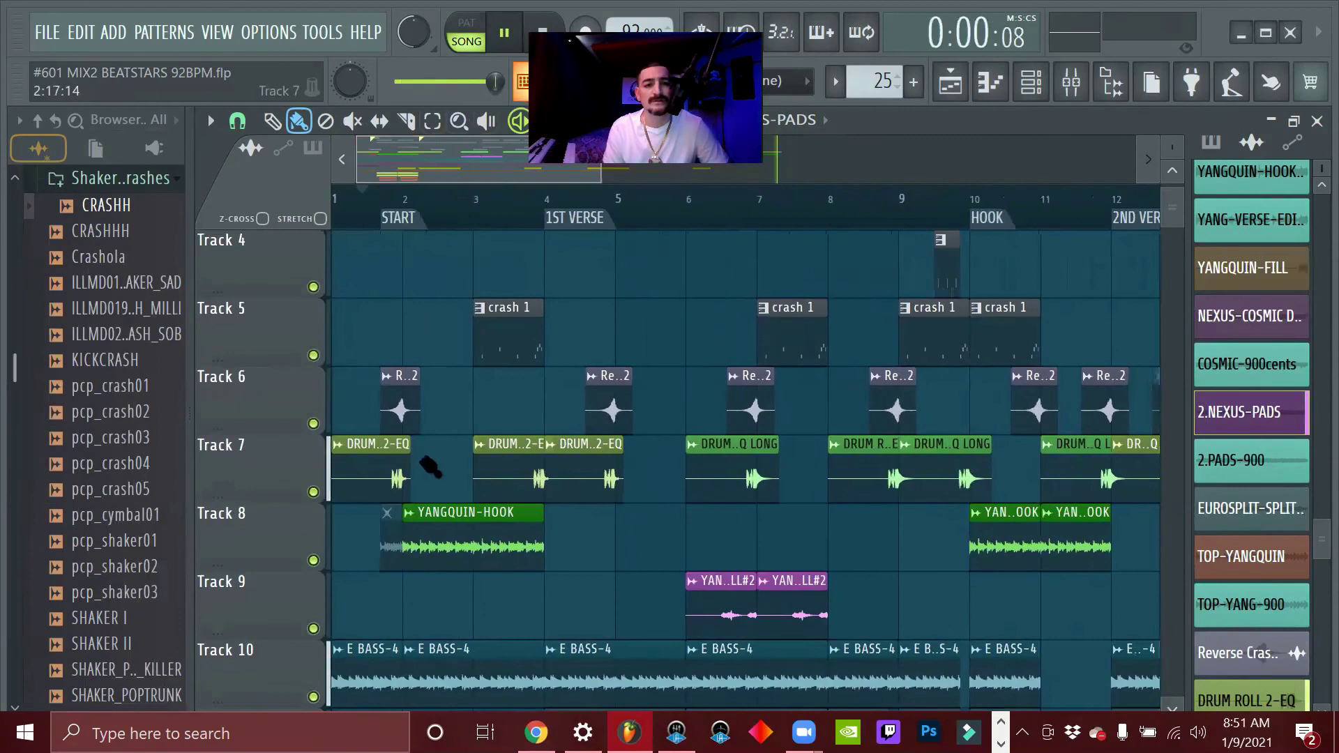
scroll(427, 415, down, 10)
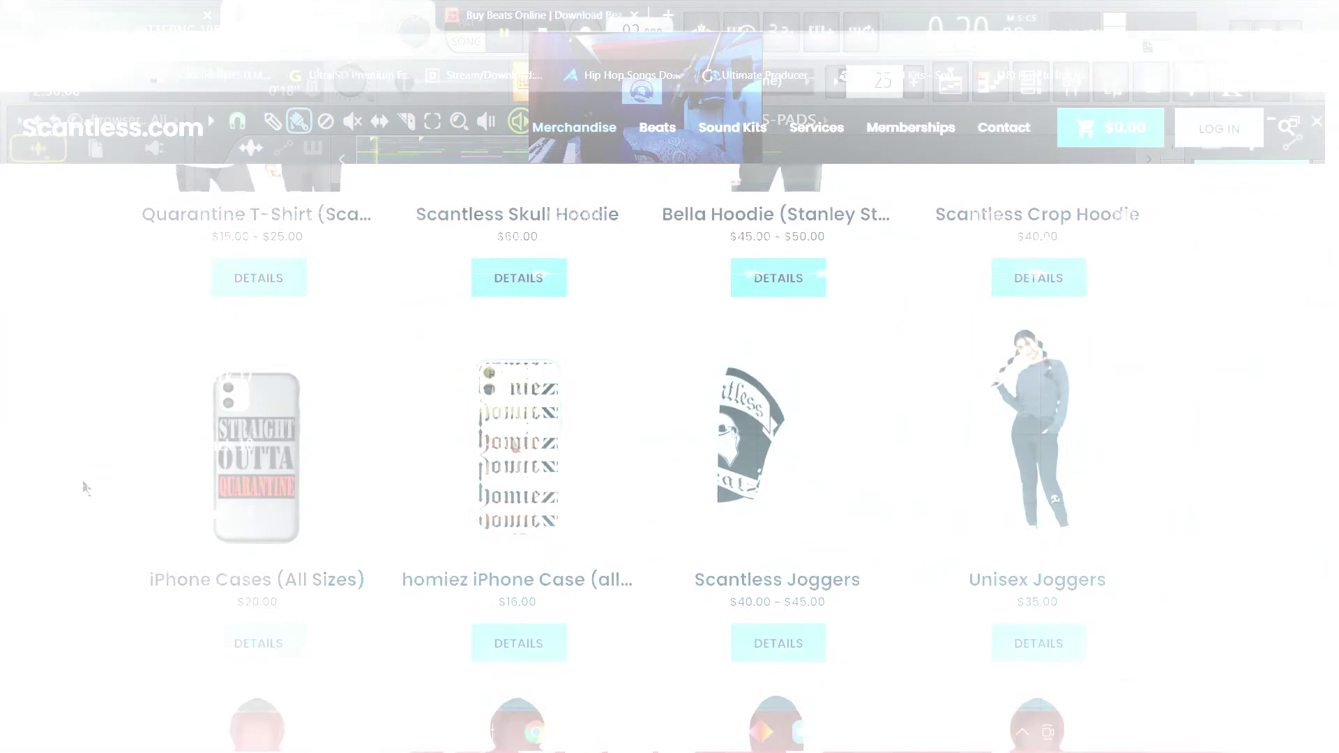
scroll(83, 486, down, 2)
scroll(84, 486, down, 3)
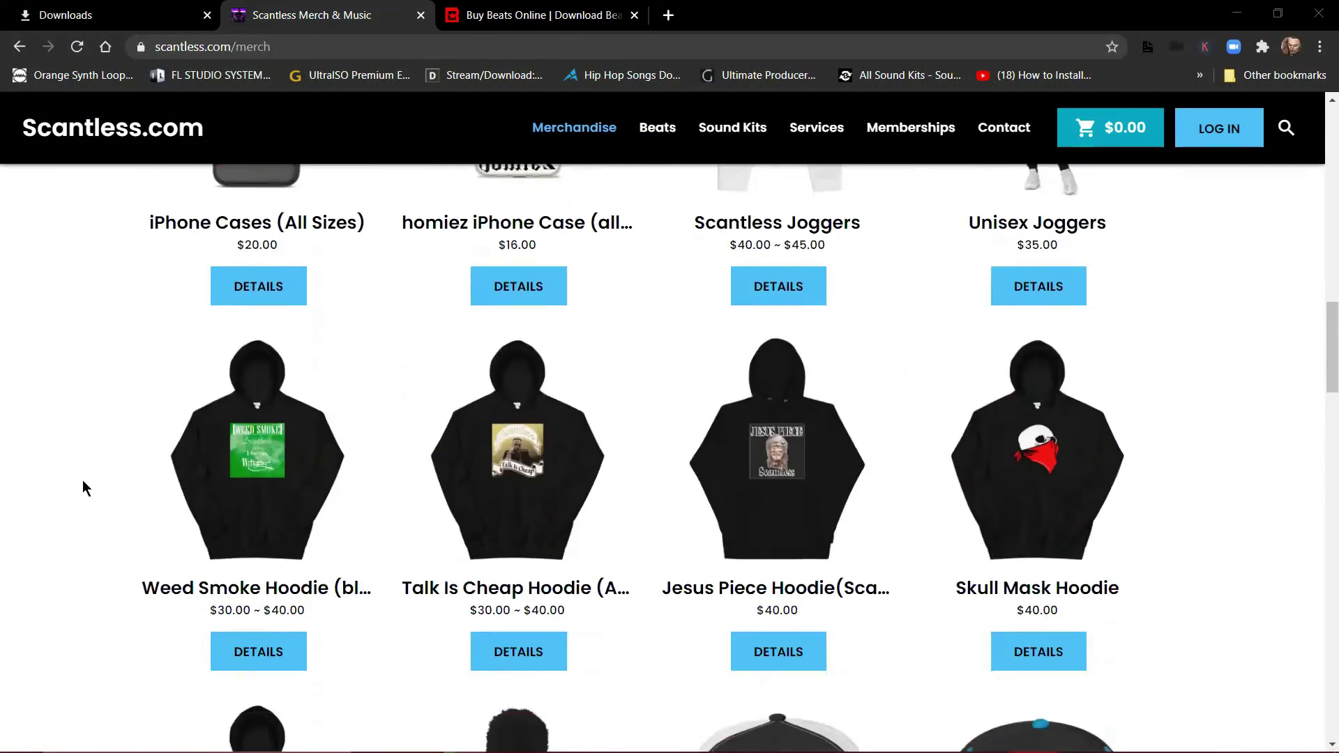
scroll(83, 482, down, 3)
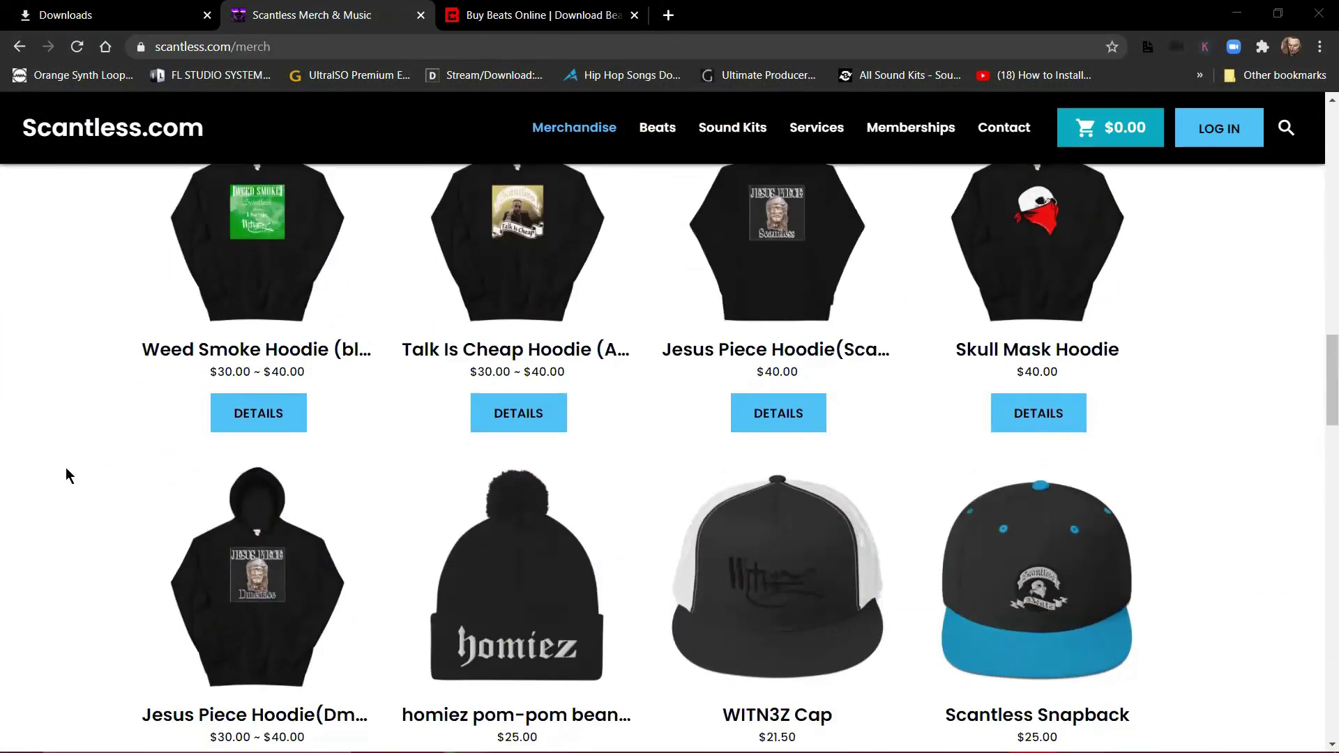